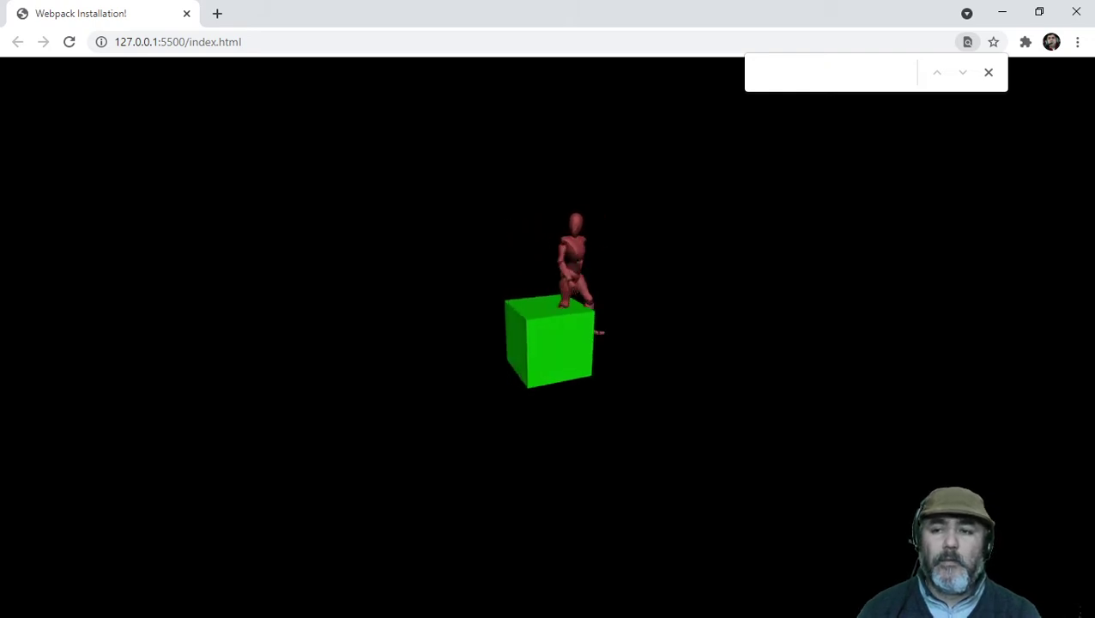
Step: Switch from the browser to Blender, dismiss the splash screen and delete the default cube
{"action": "left_click", "coordinate": [988, 74]}
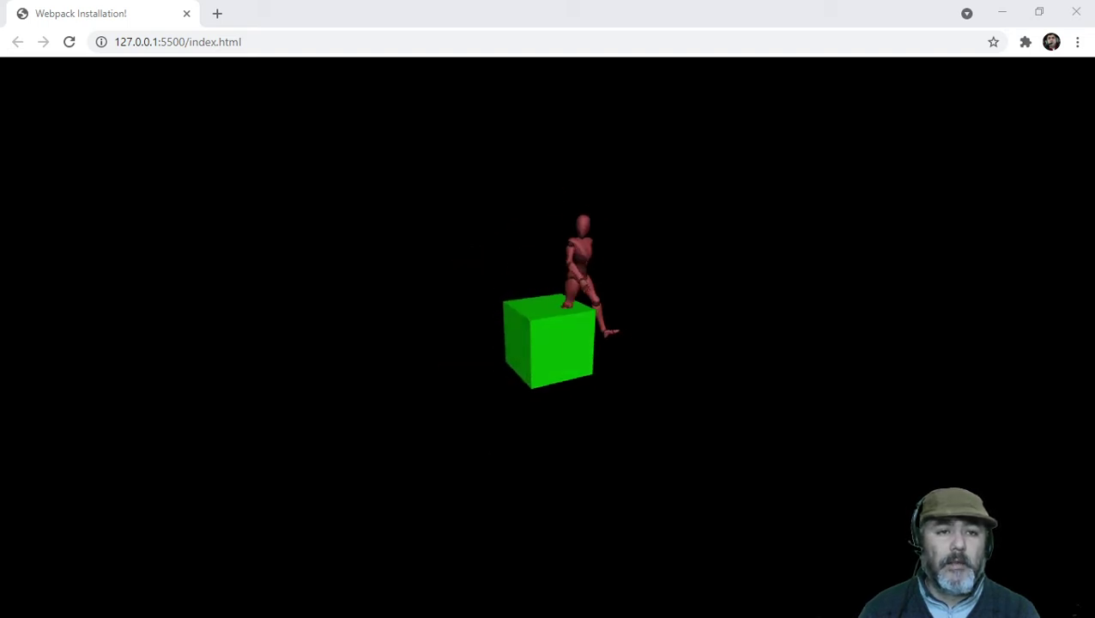
{"action": "left_click_drag", "start_coordinate": [1094, 12], "coordinate": [541, 21]}
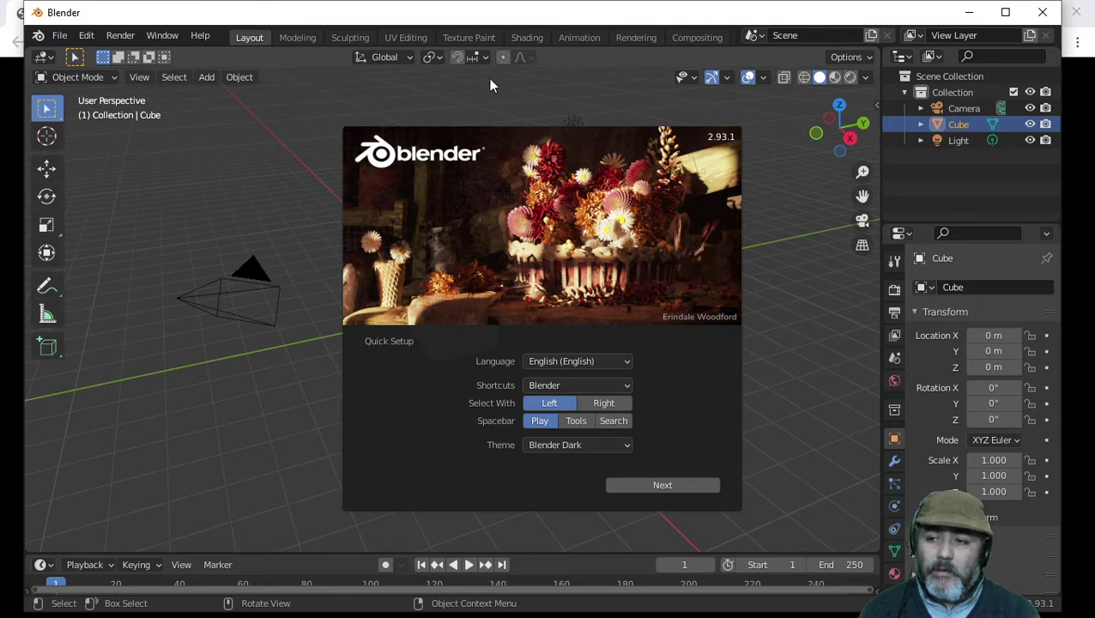
{"action": "left_click", "coordinate": [766, 267]}
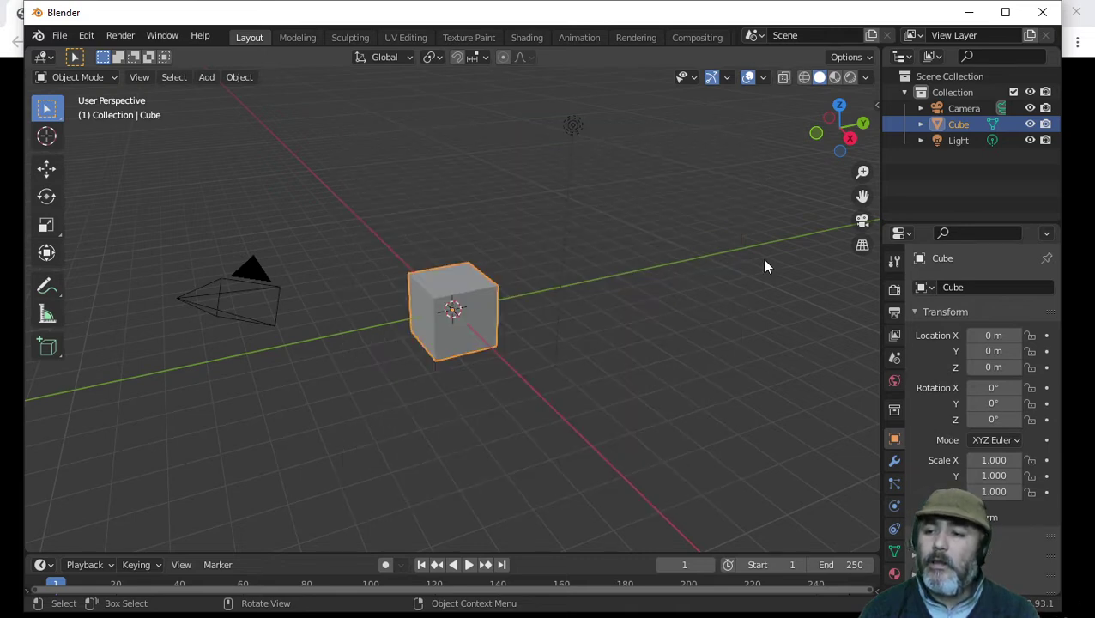
{"action": "left_click", "coordinate": [571, 284]}
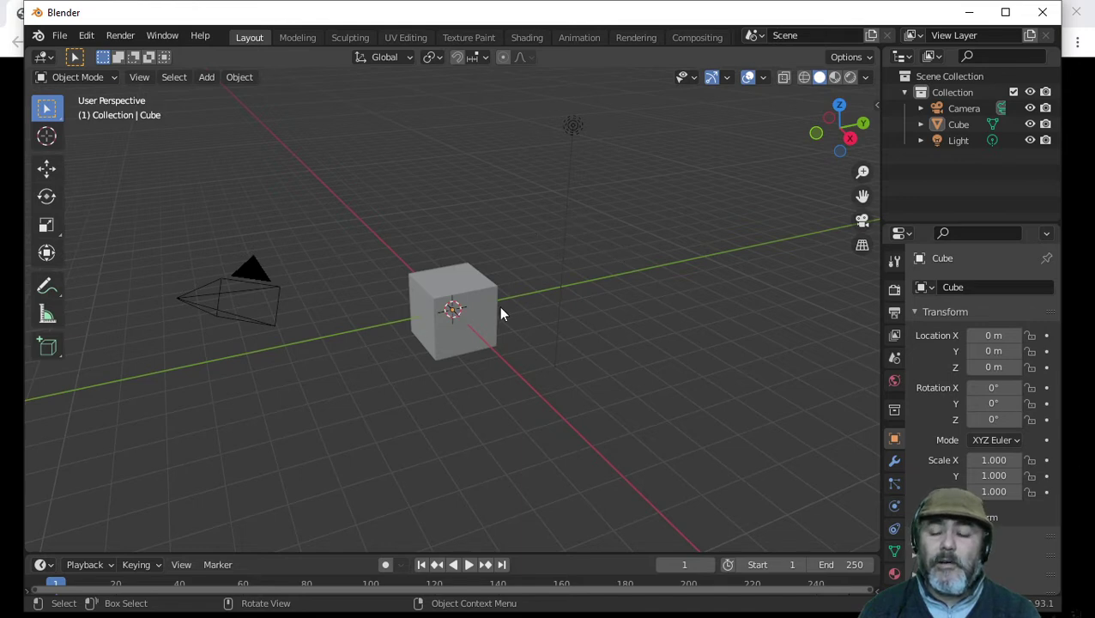
{"action": "left_click", "coordinate": [472, 302]}
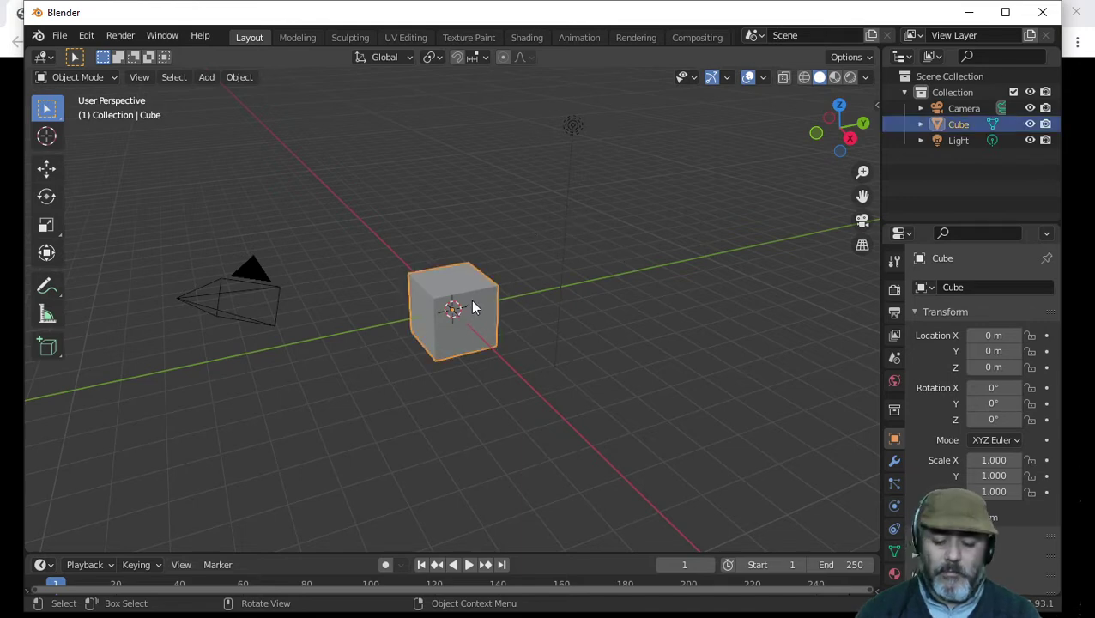
{"action": "key", "text": "Delete"}
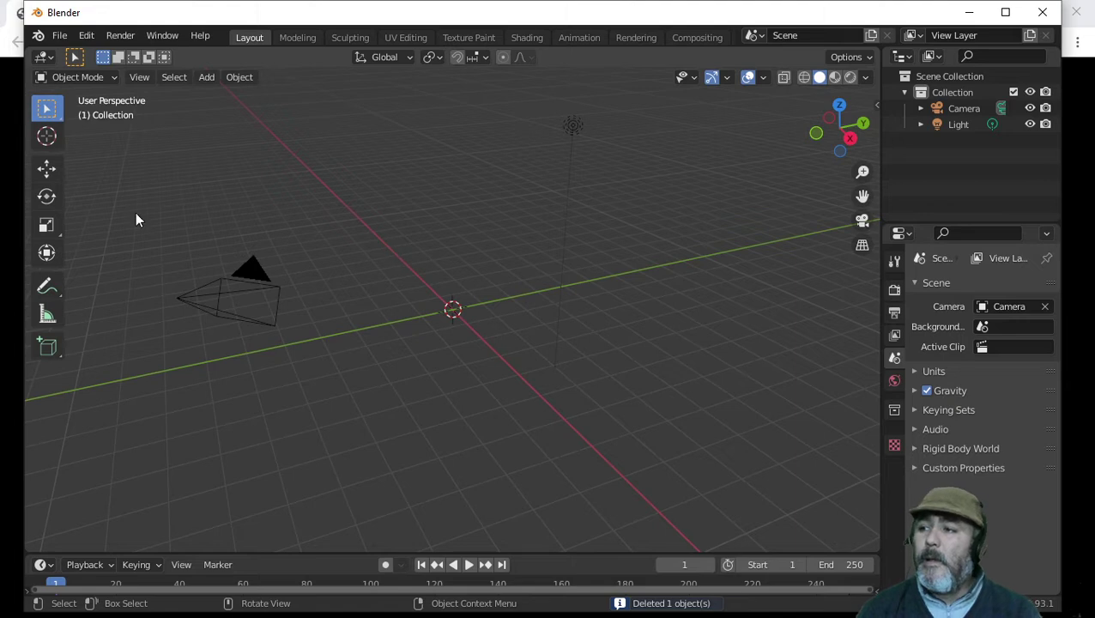
Step: Import left strafe.fbx from the recent animations folder as an FBX file
{"action": "left_click", "coordinate": [64, 40]}
{"action": "mouse_move", "coordinate": [109, 251]}
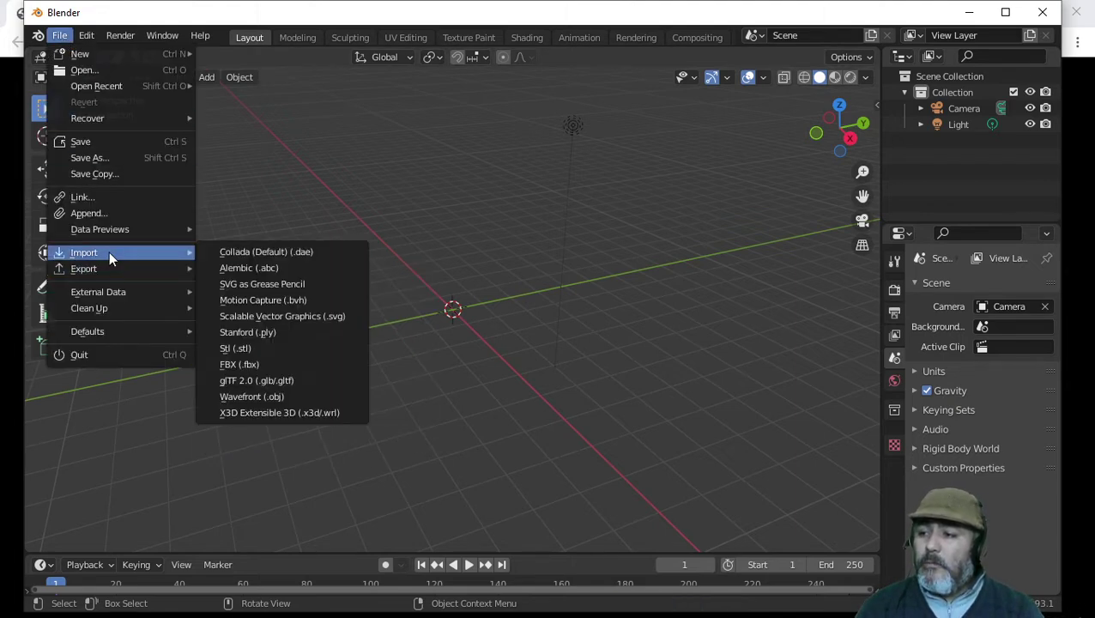
{"action": "left_click", "coordinate": [284, 364]}
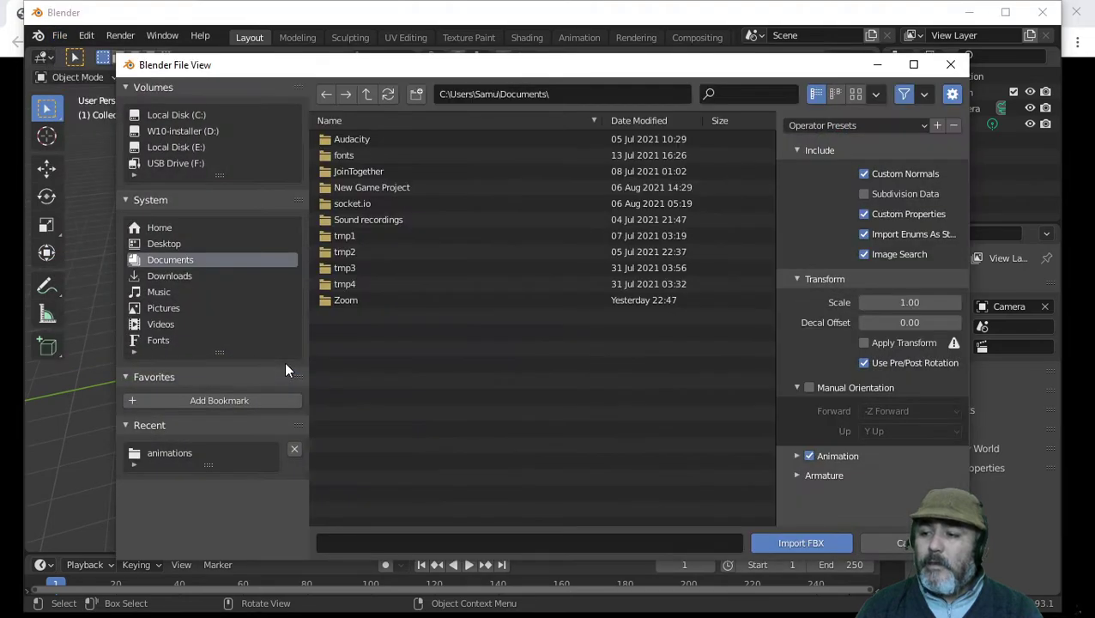
{"action": "left_click", "coordinate": [173, 453]}
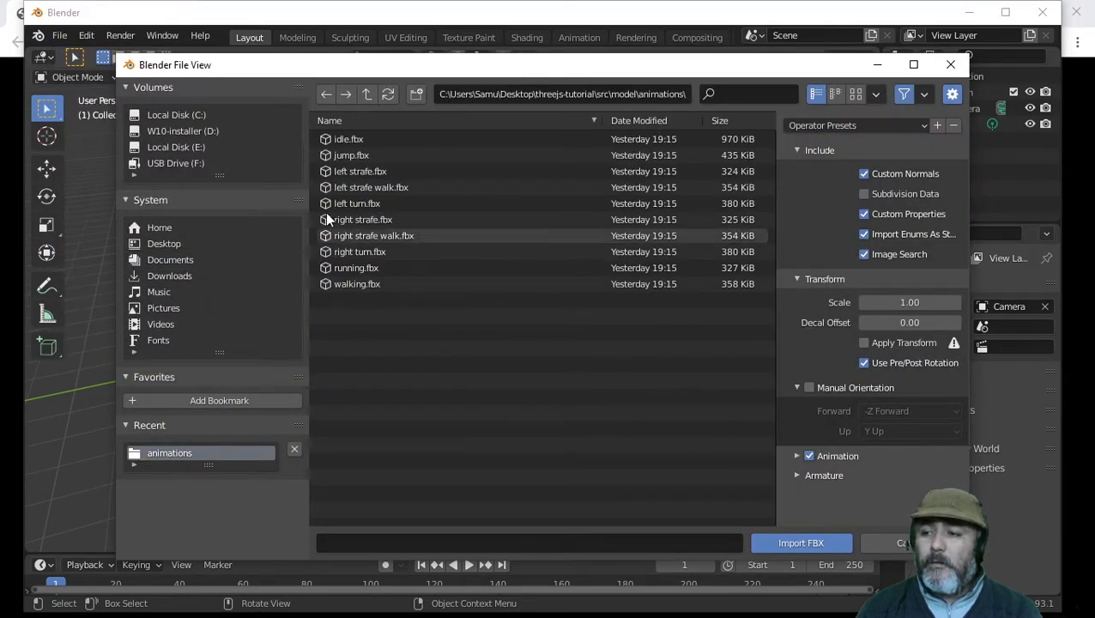
{"action": "left_click", "coordinate": [372, 170]}
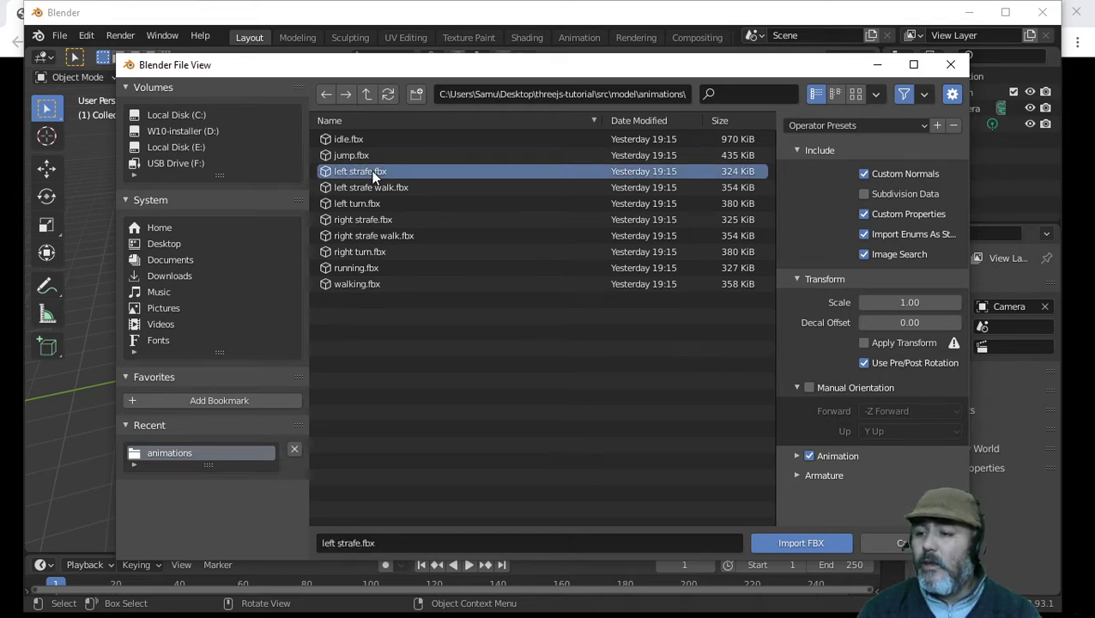
{"action": "left_click", "coordinate": [816, 544]}
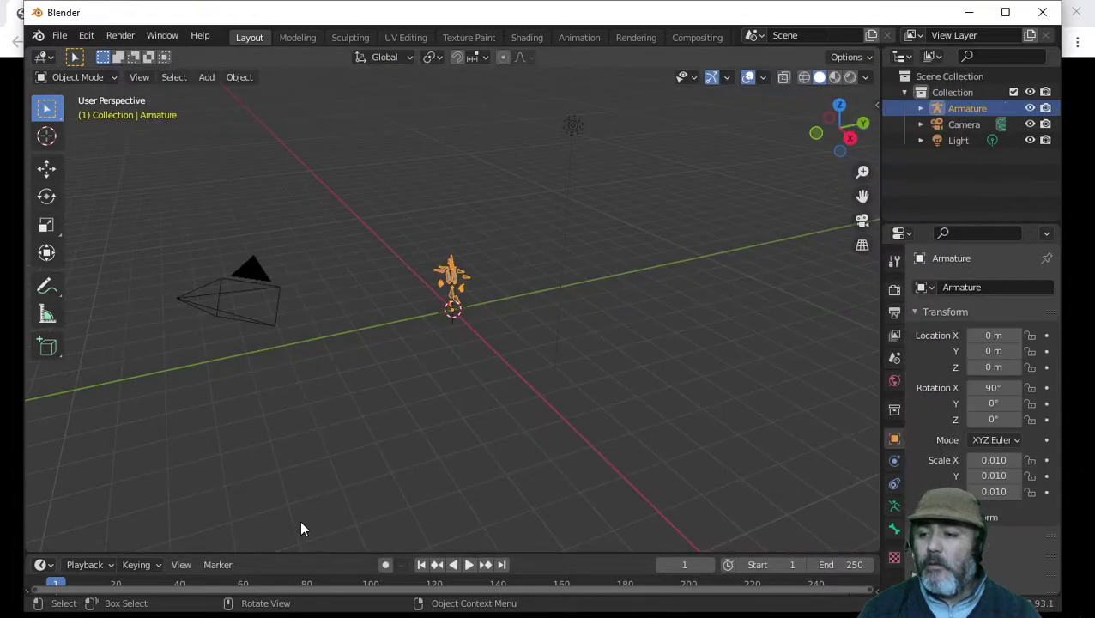
Step: Enlarge the timeline area and change it to the Dope Sheet editor in Dope Sheet mode
{"action": "left_click_drag", "start_coordinate": [269, 554], "coordinate": [296, 360]}
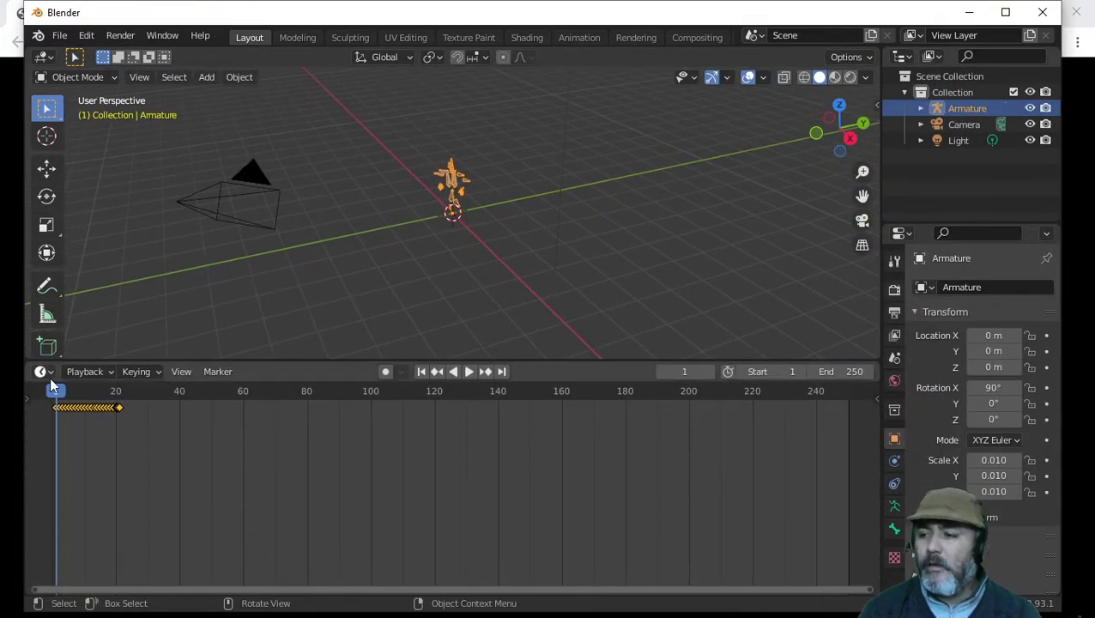
{"action": "left_click", "coordinate": [42, 371]}
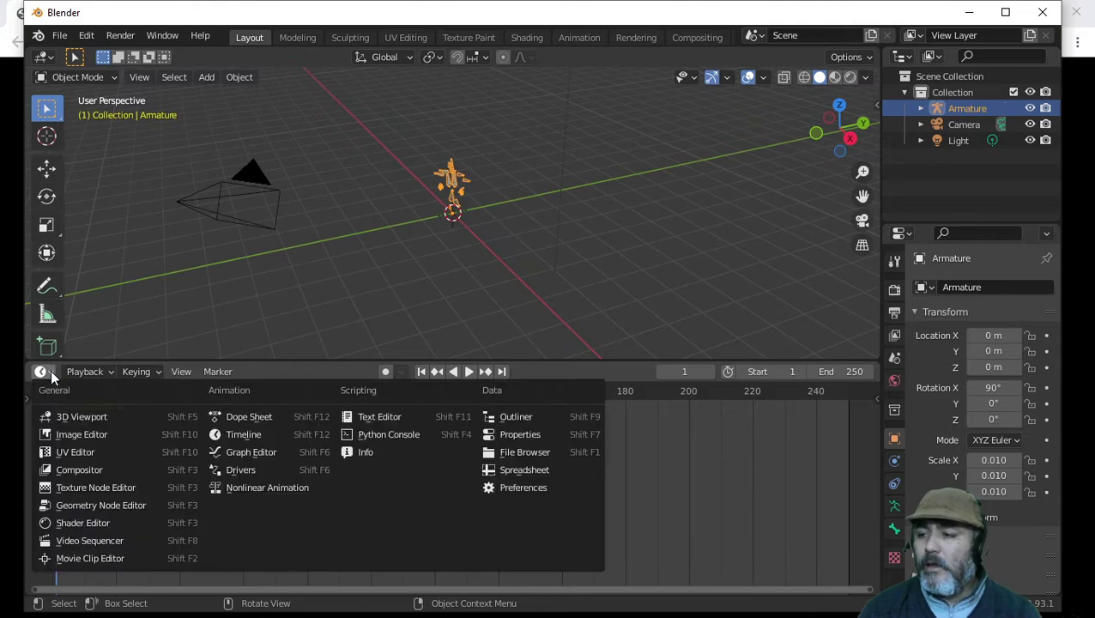
{"action": "left_click", "coordinate": [245, 417]}
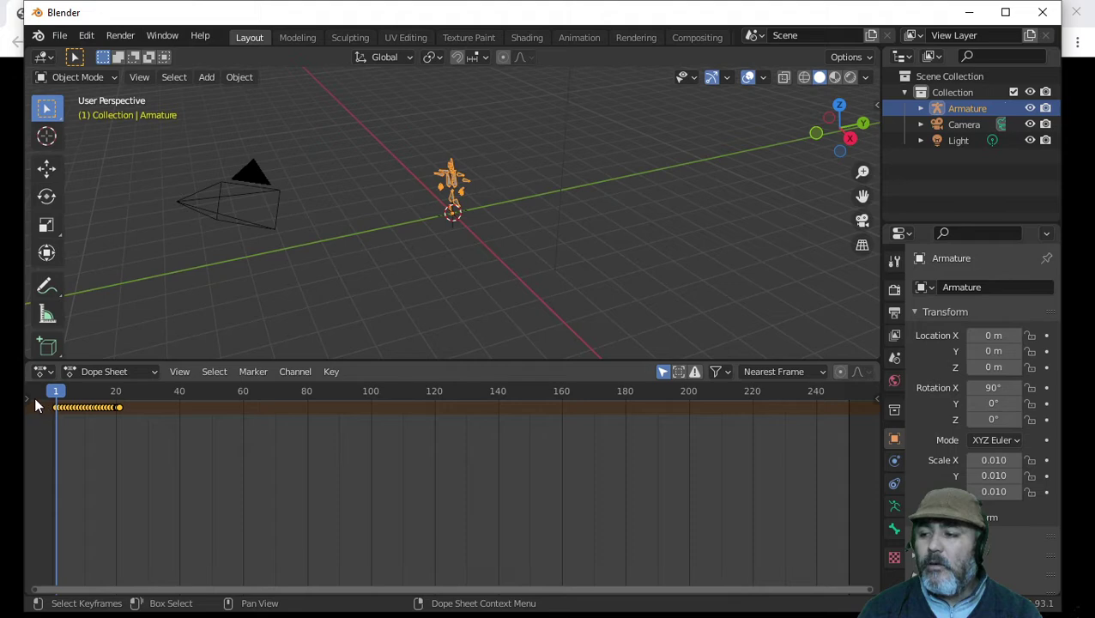
{"action": "left_click", "coordinate": [138, 379]}
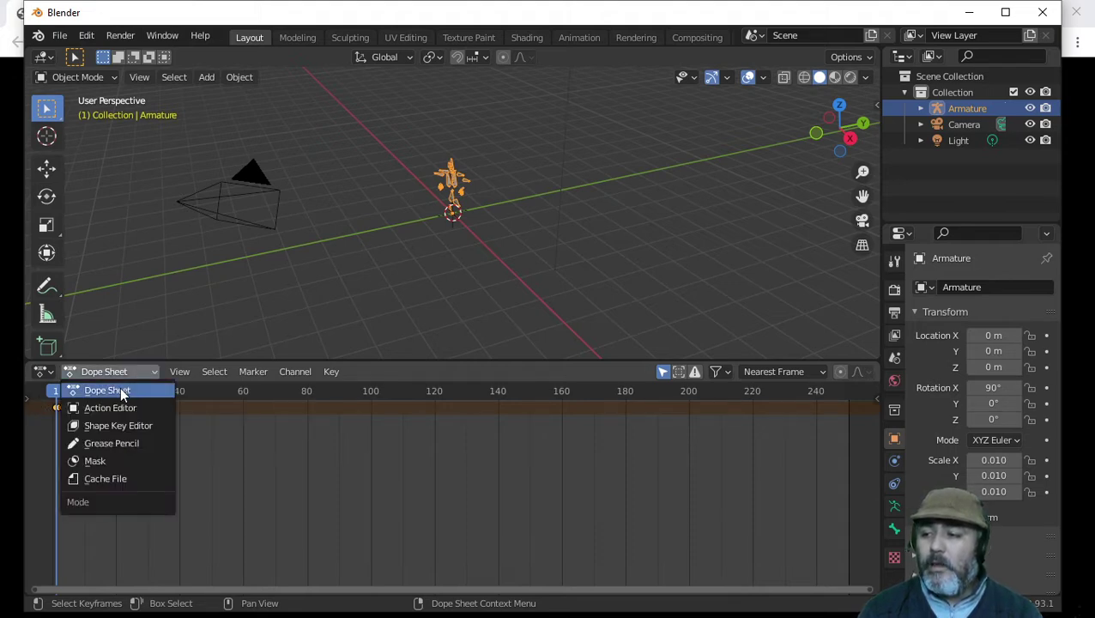
{"action": "left_click", "coordinate": [120, 390]}
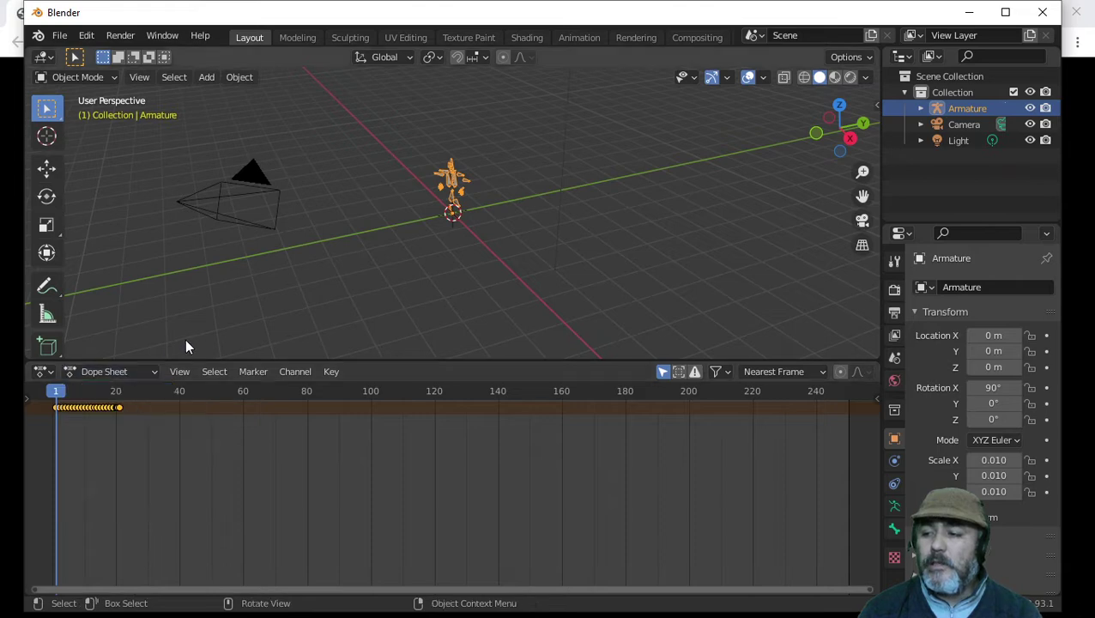
{"action": "left_click", "coordinate": [30, 401]}
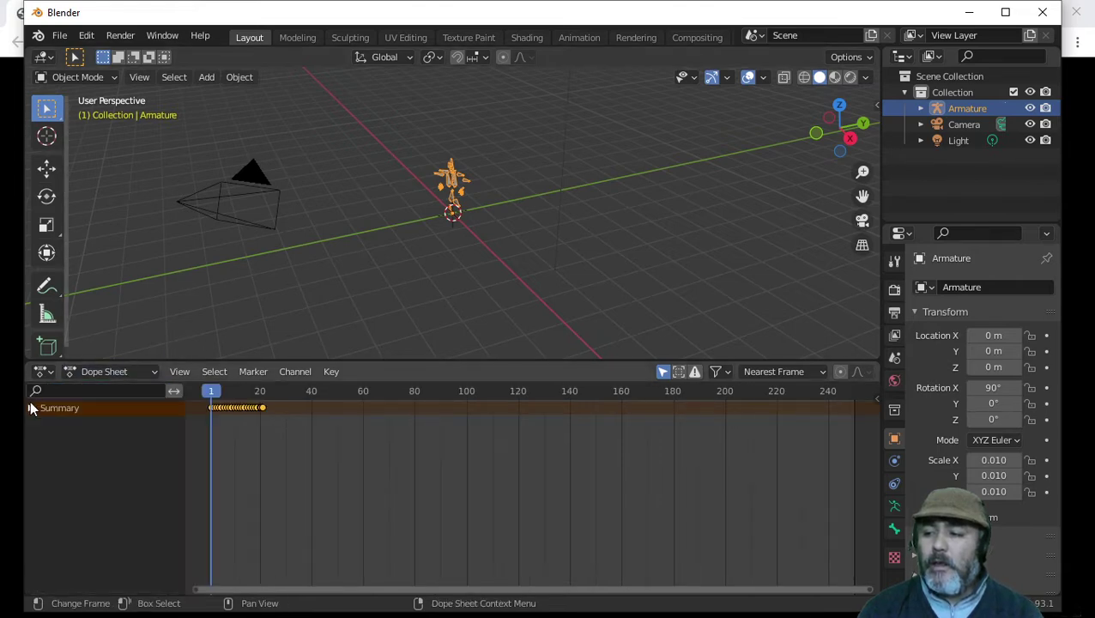
{"action": "left_click", "coordinate": [116, 371]}
{"action": "left_click", "coordinate": [116, 387]}
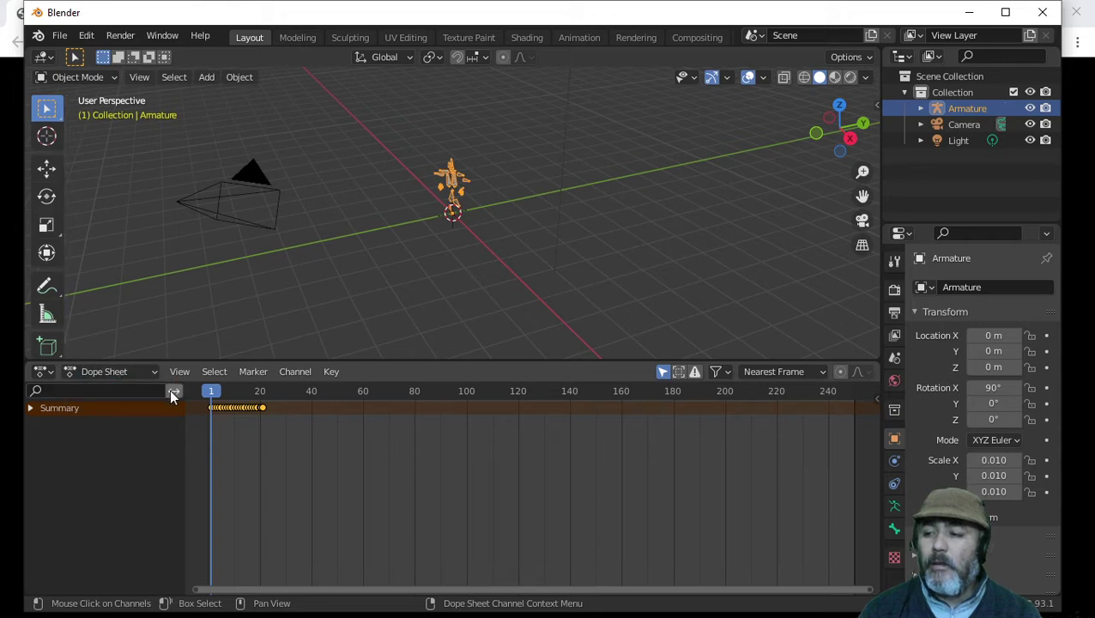
{"action": "left_click", "coordinate": [30, 408]}
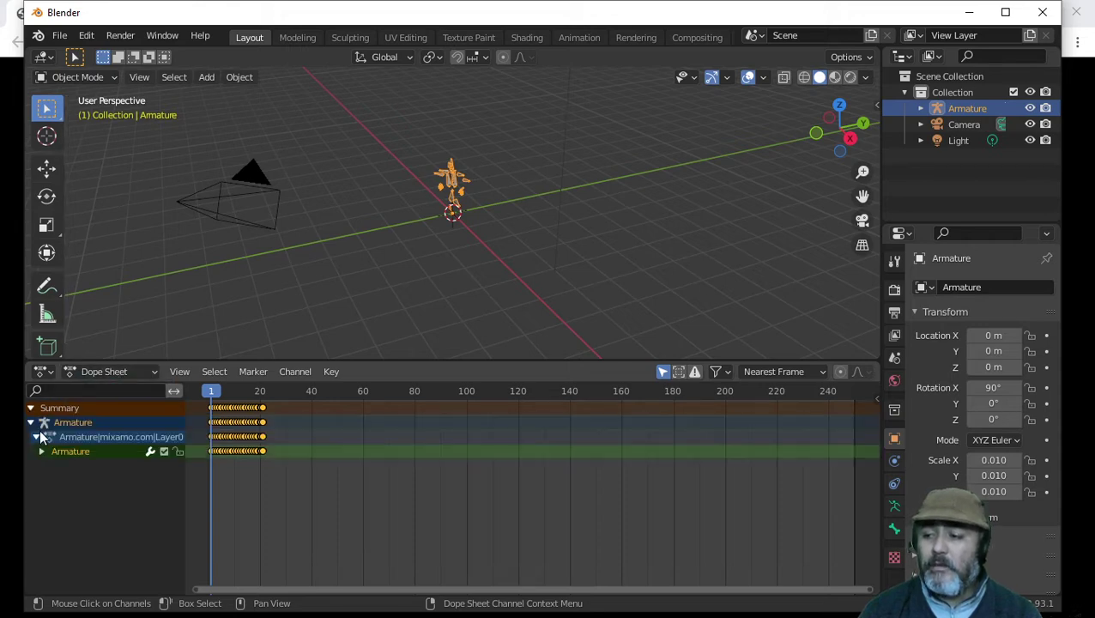
{"action": "left_click", "coordinate": [41, 451]}
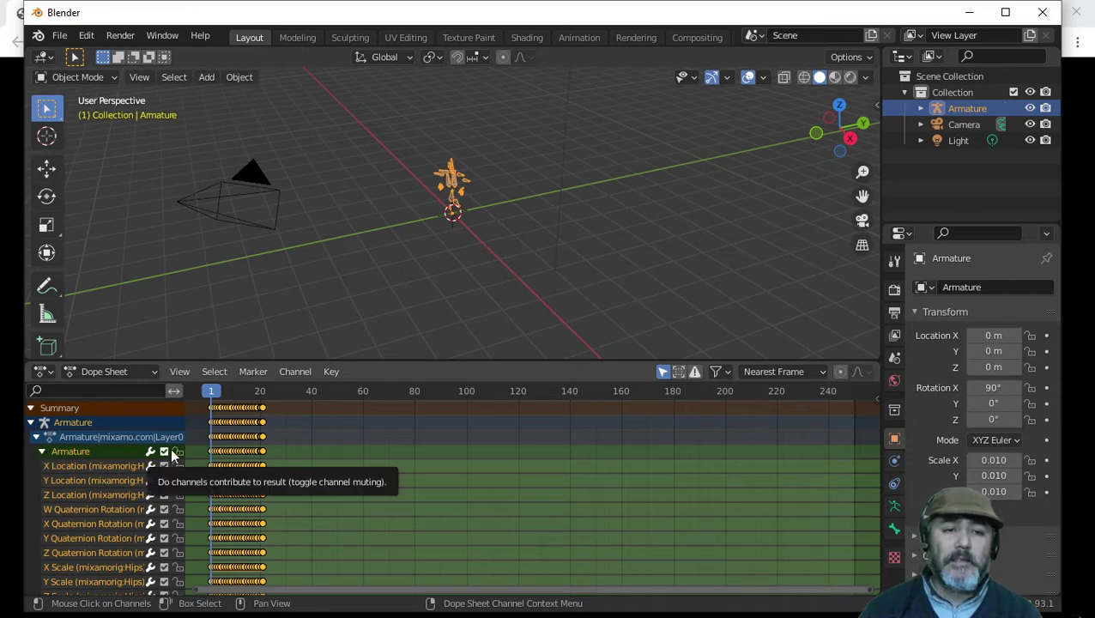
Step: Play the imported strafe animation to examine its sideways movement, and return the playhead to frame 0
{"action": "key", "text": "space"}
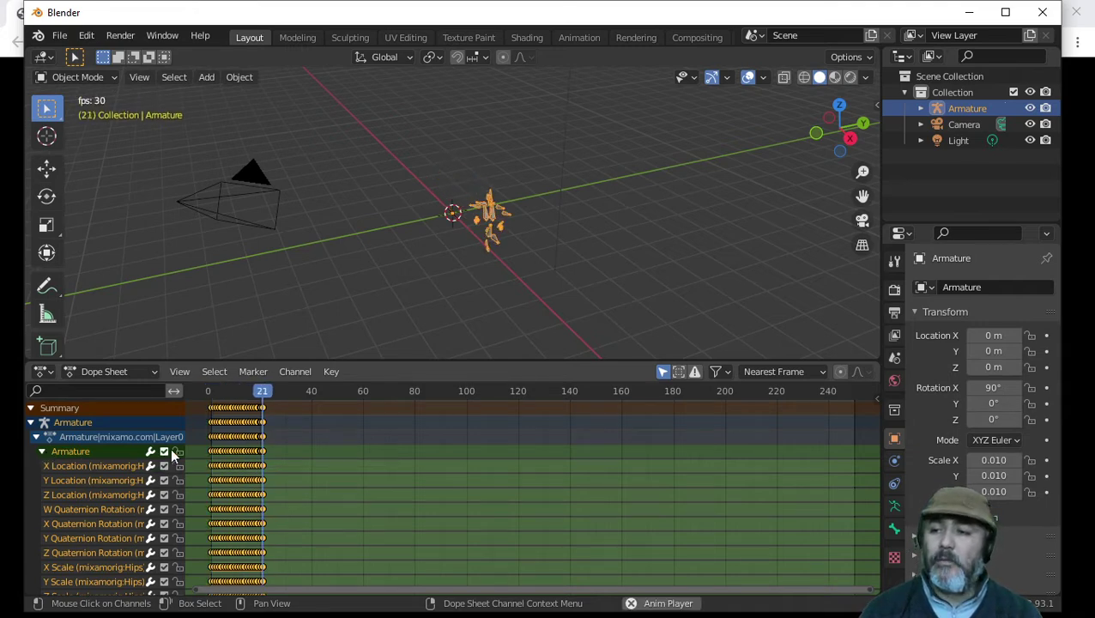
{"action": "left_click", "coordinate": [267, 393]}
{"action": "left_click_drag", "start_coordinate": [267, 393], "coordinate": [193, 392]}
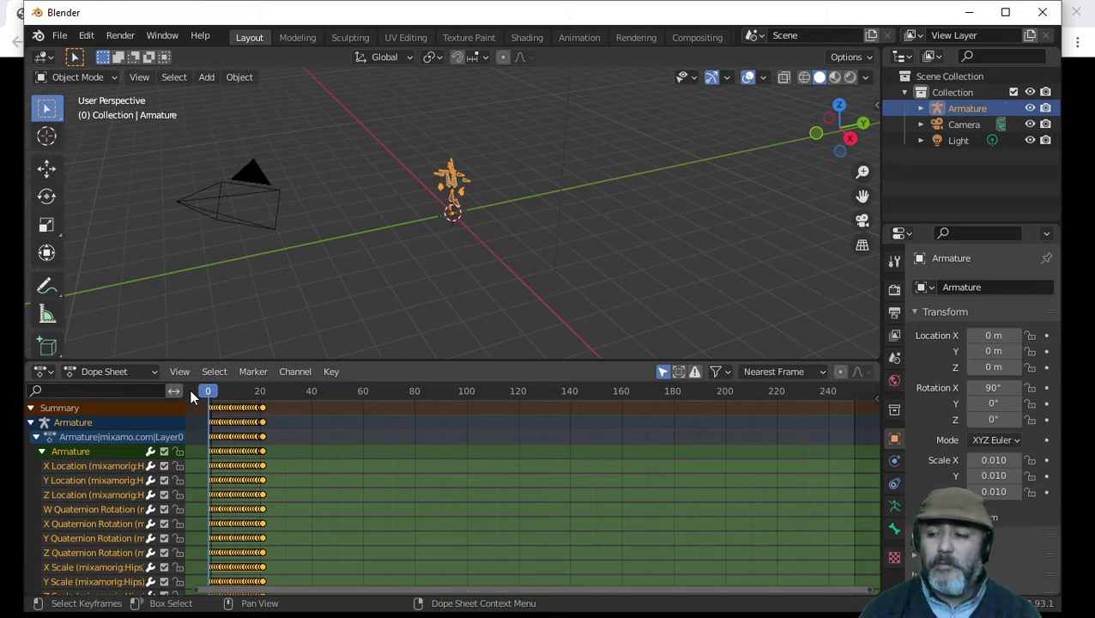
{"action": "mouse_move", "coordinate": [205, 391]}
{"action": "left_mouse_down"}
{"action": "mouse_move", "coordinate": [306, 392]}
{"action": "mouse_move", "coordinate": [209, 393]}
{"action": "mouse_move", "coordinate": [294, 393]}
{"action": "mouse_move", "coordinate": [204, 409]}
{"action": "left_mouse_up"}
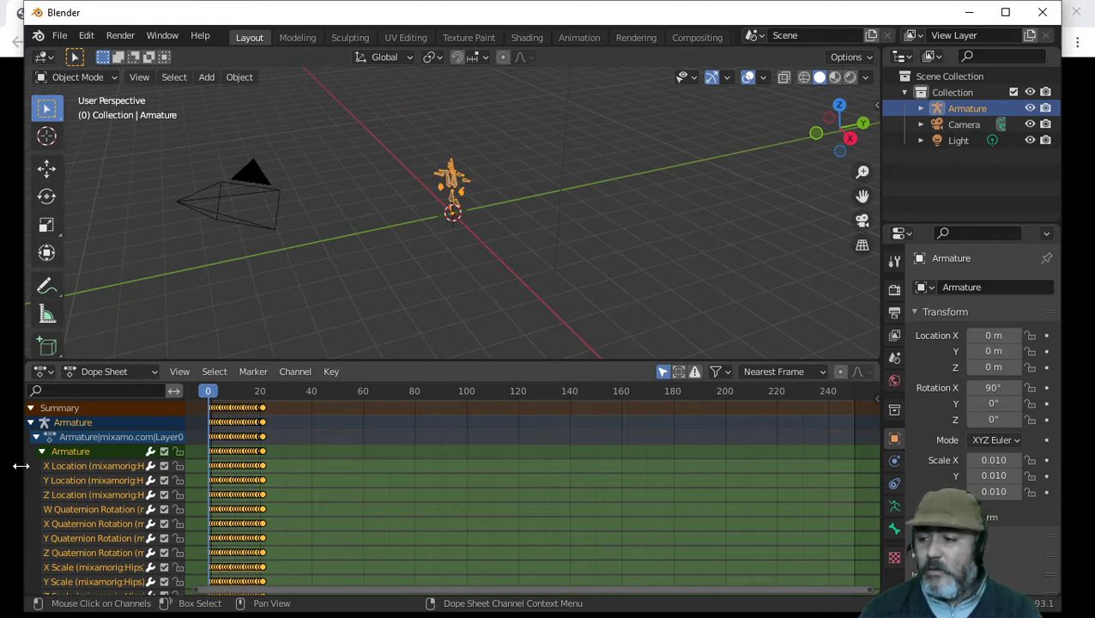
Step: Mute the X Location channel of the mixamorig hips bone and play the animation to check the motion
{"action": "left_click", "coordinate": [164, 466]}
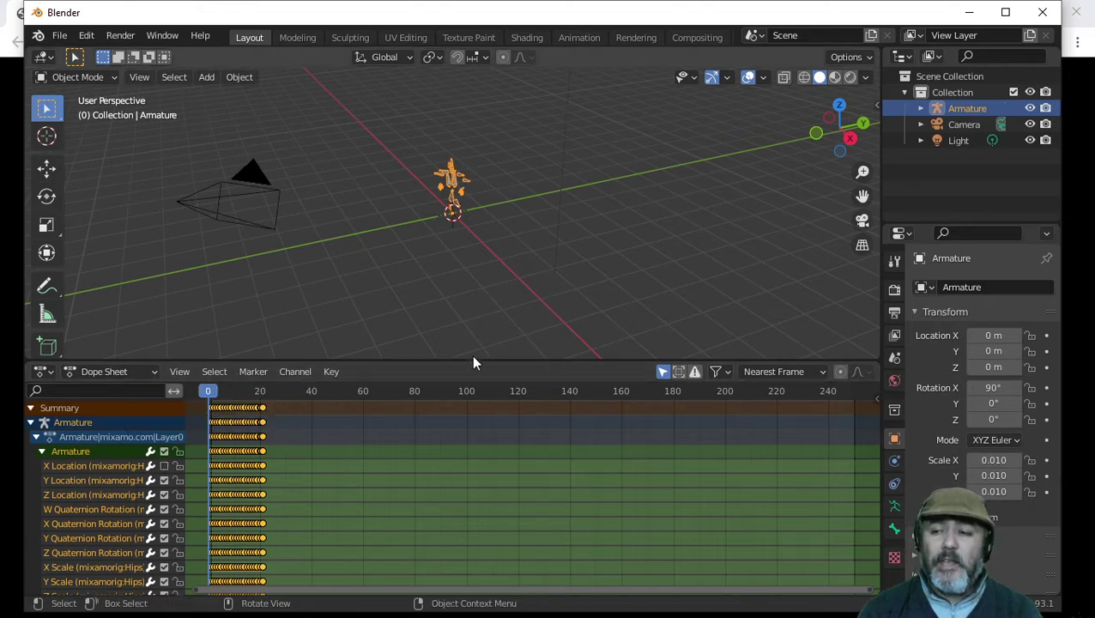
{"action": "key", "text": "space"}
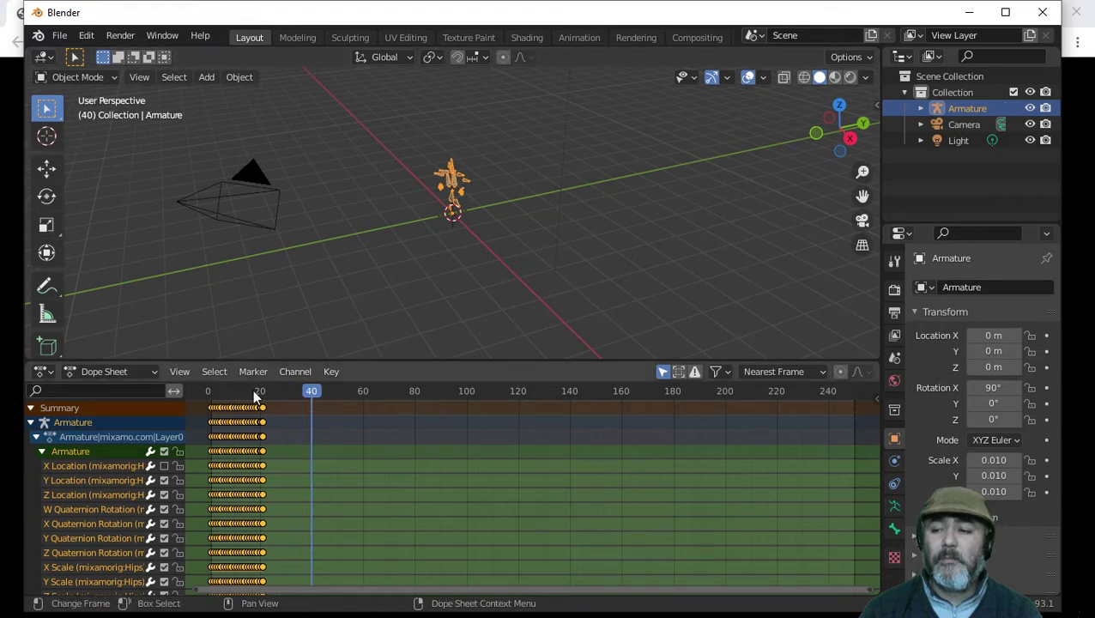
{"action": "key", "text": "Escape"}
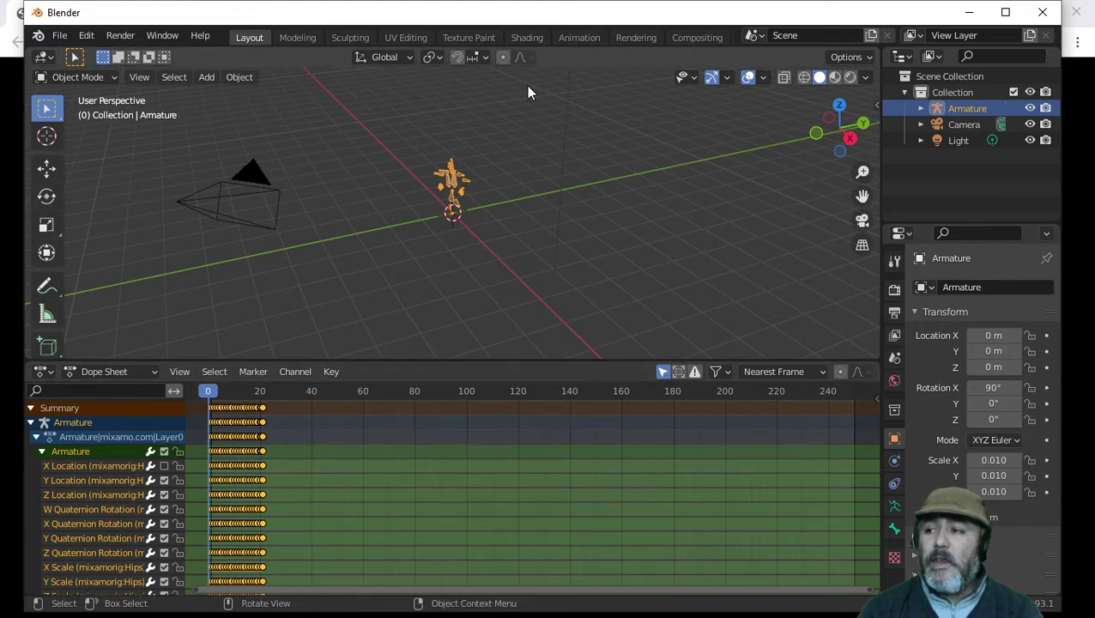
Step: Start an FBX export into the animations folder with the file name left strafe.fixed.fbx
{"action": "left_click", "coordinate": [60, 35]}
{"action": "mouse_move", "coordinate": [122, 267]}
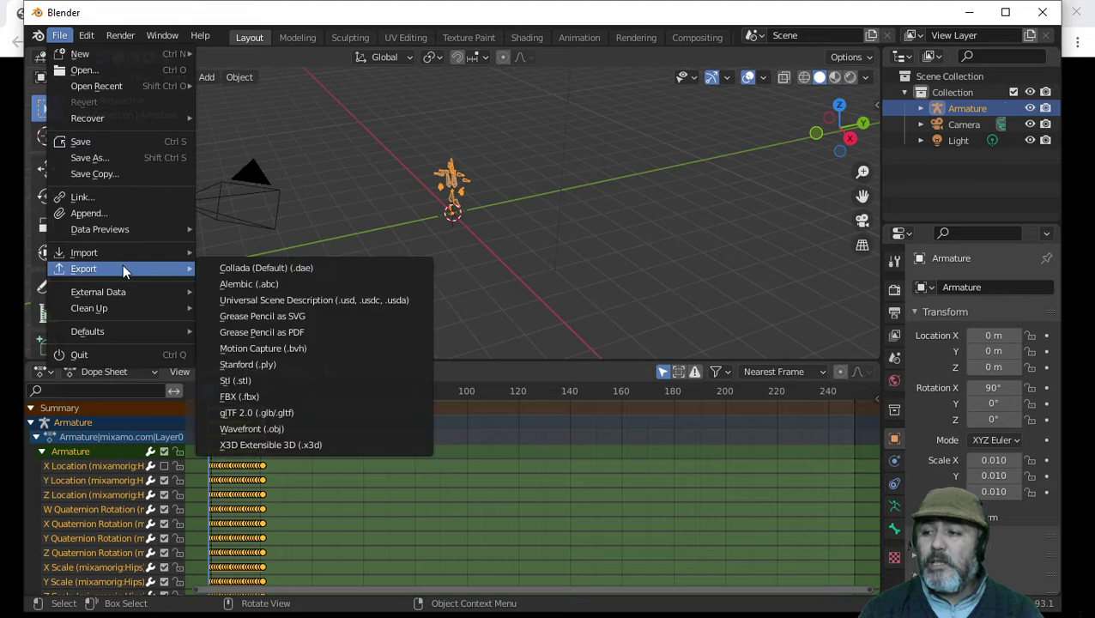
{"action": "left_click", "coordinate": [274, 393]}
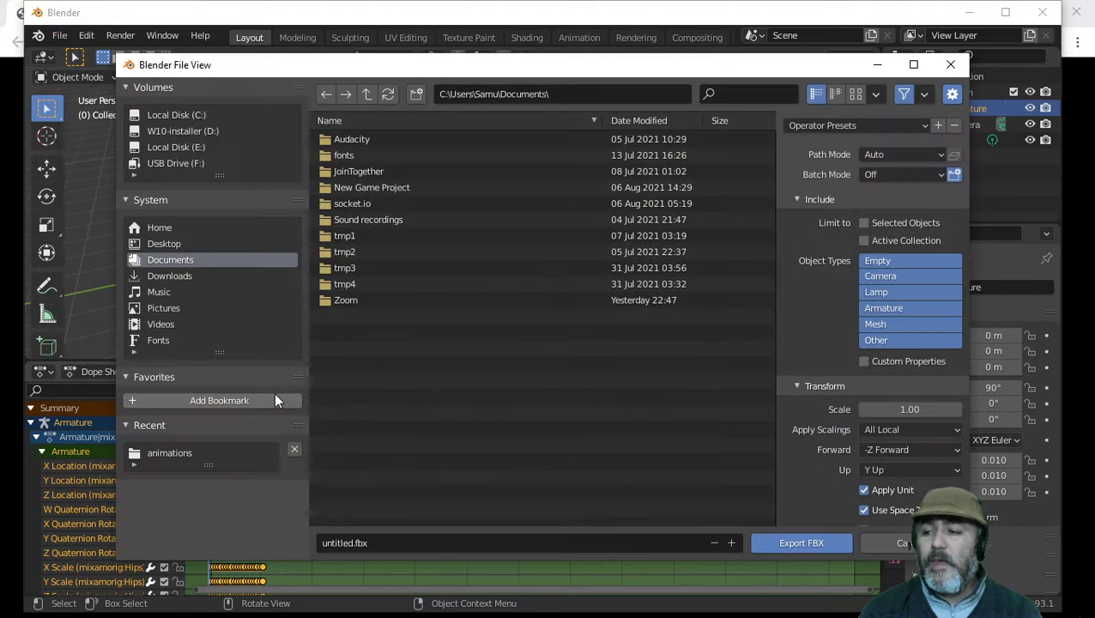
{"action": "left_click", "coordinate": [176, 454]}
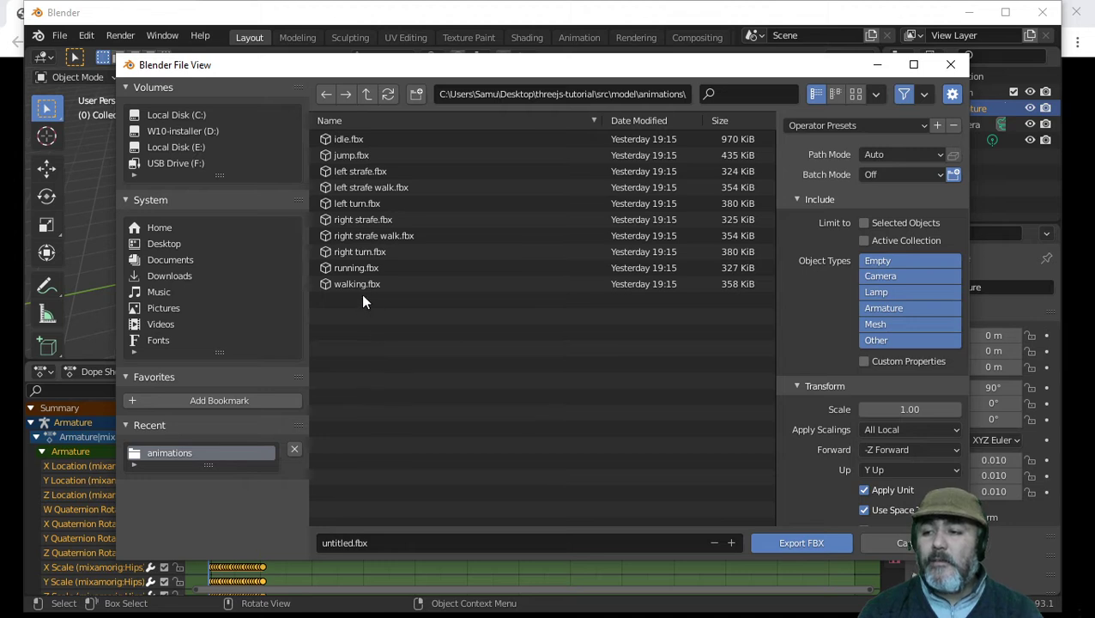
{"action": "left_click", "coordinate": [363, 174]}
{"action": "left_click", "coordinate": [465, 545]}
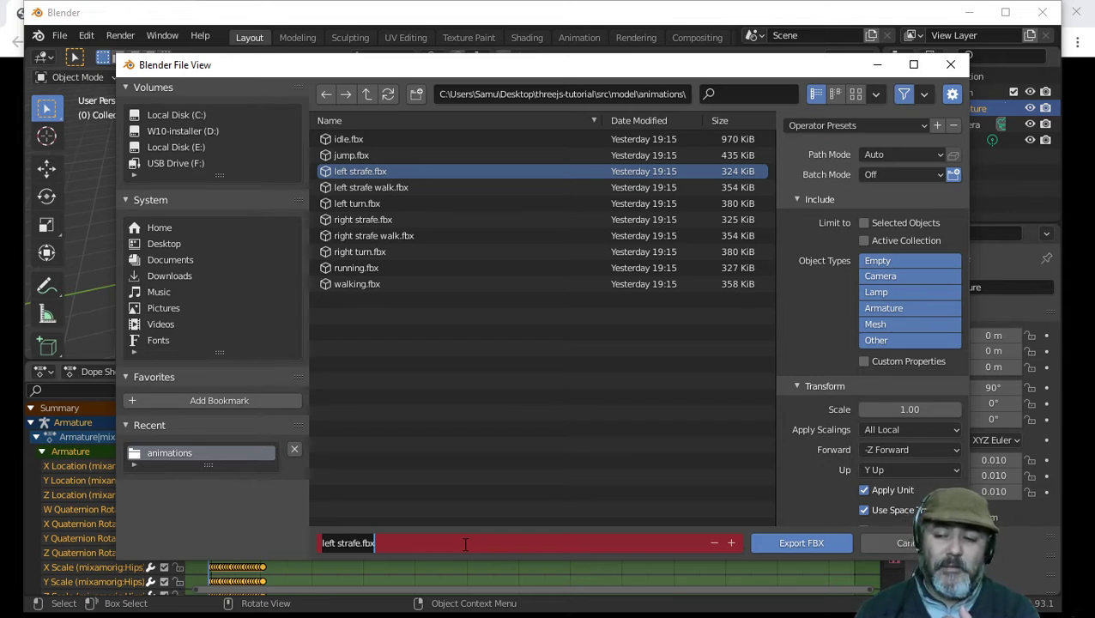
{"action": "key", "text": "Left"}
{"action": "key", "text": "Left"}
{"action": "key", "text": "Left"}
{"action": "key", "text": "Left"}
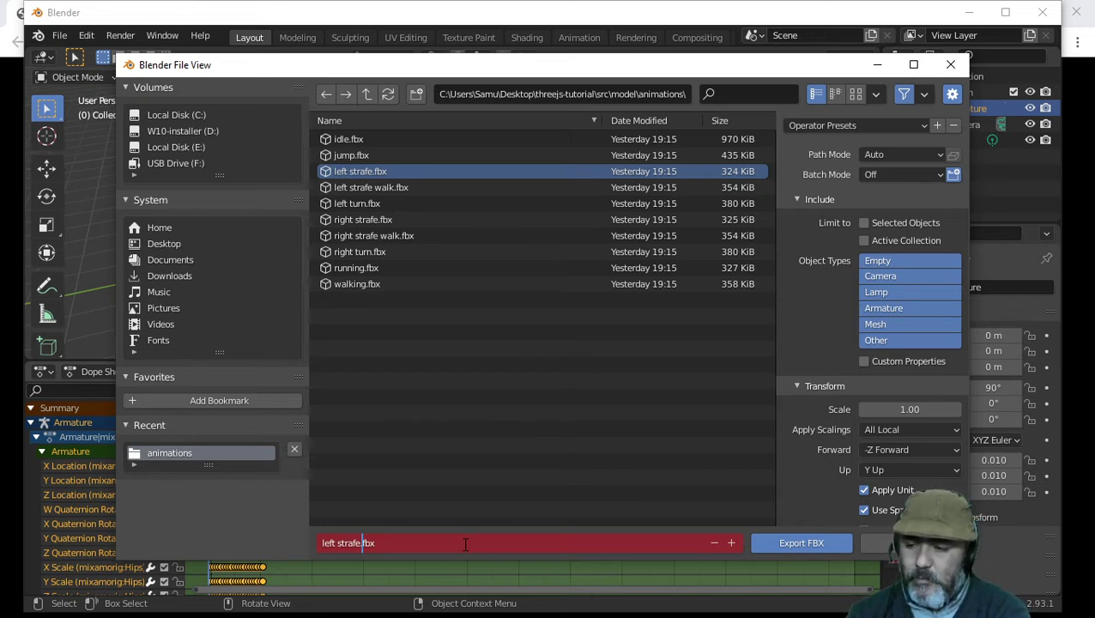
{"action": "type", "text": ".fixed"}
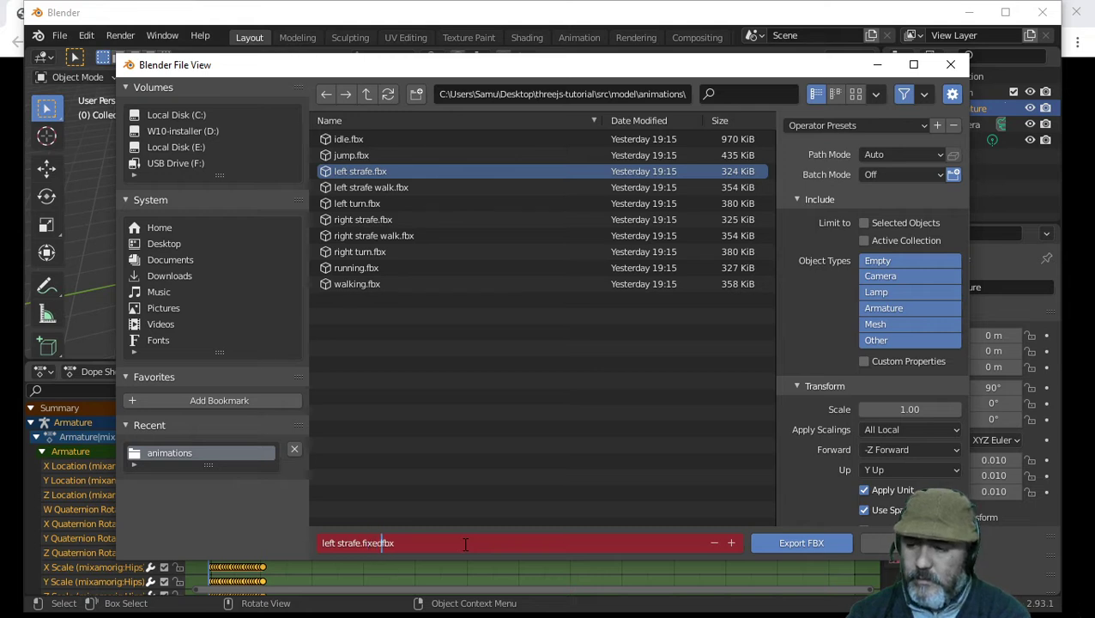
{"action": "type", "text": "."}
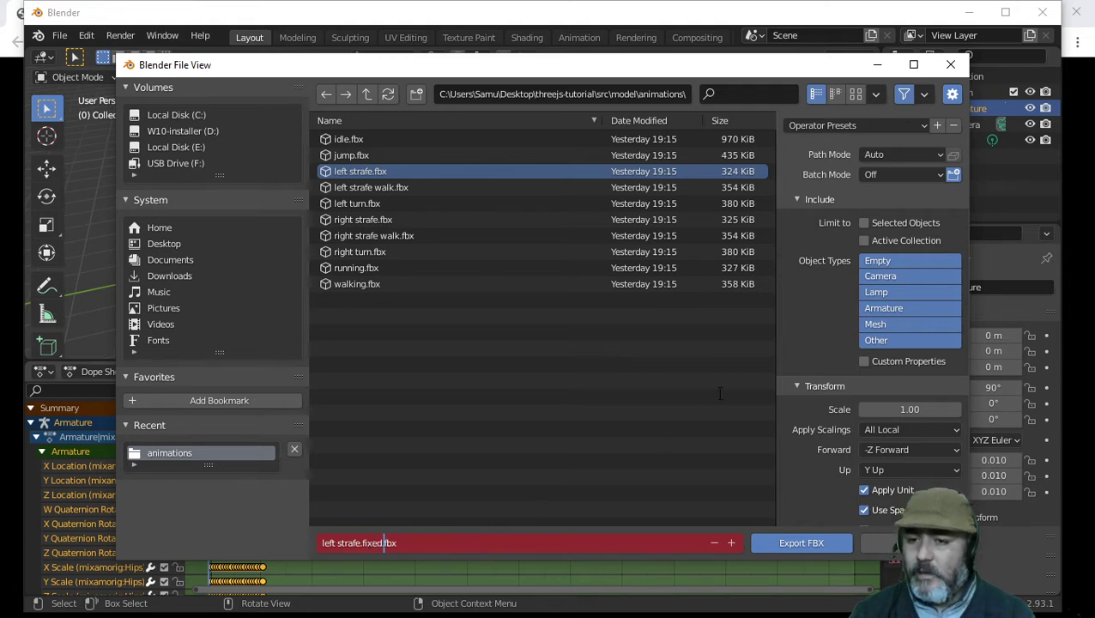
Step: Limit the exported object types to Armature, set the scale to 0.01, and export left strafe.fixed.fbx
{"action": "left_click", "coordinate": [886, 313]}
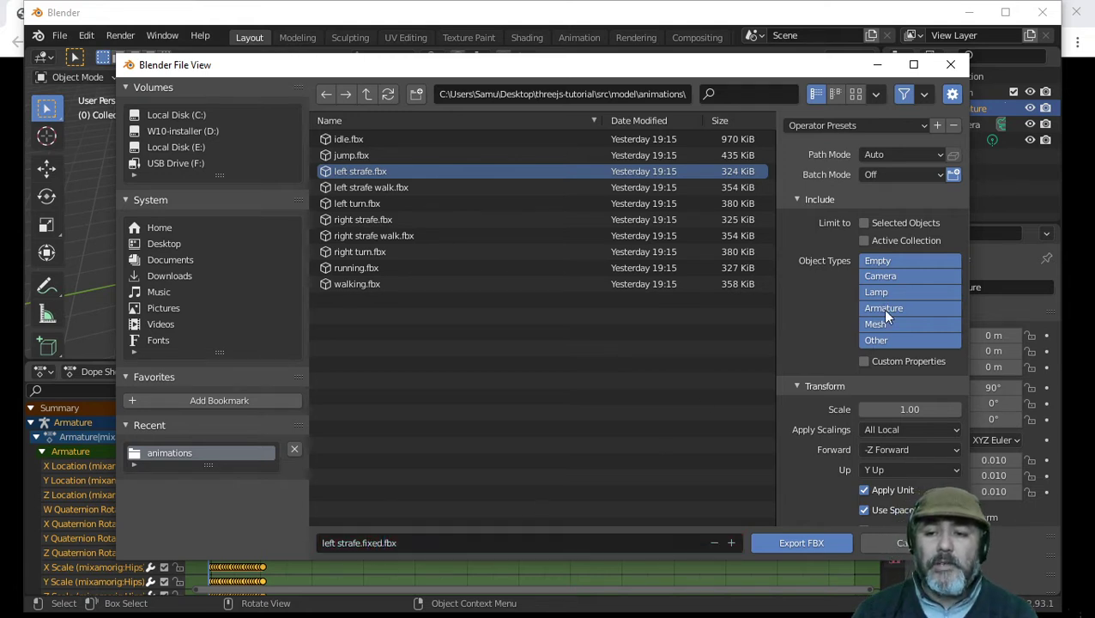
{"action": "left_click", "coordinate": [887, 309]}
{"action": "left_click", "coordinate": [911, 409]}
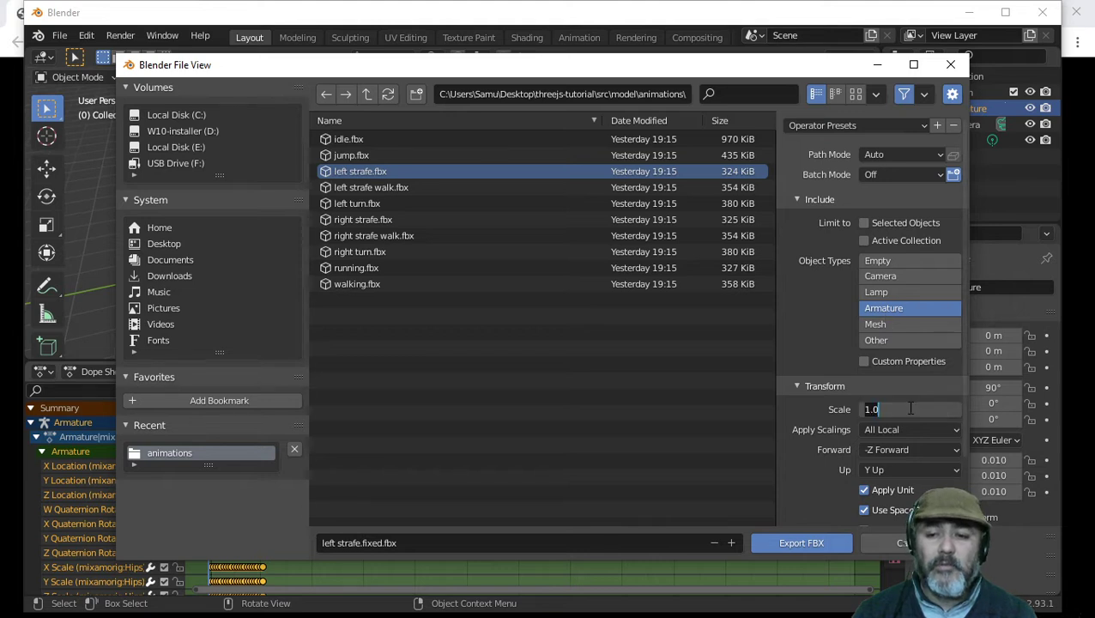
{"action": "type", "text": "0.01"}
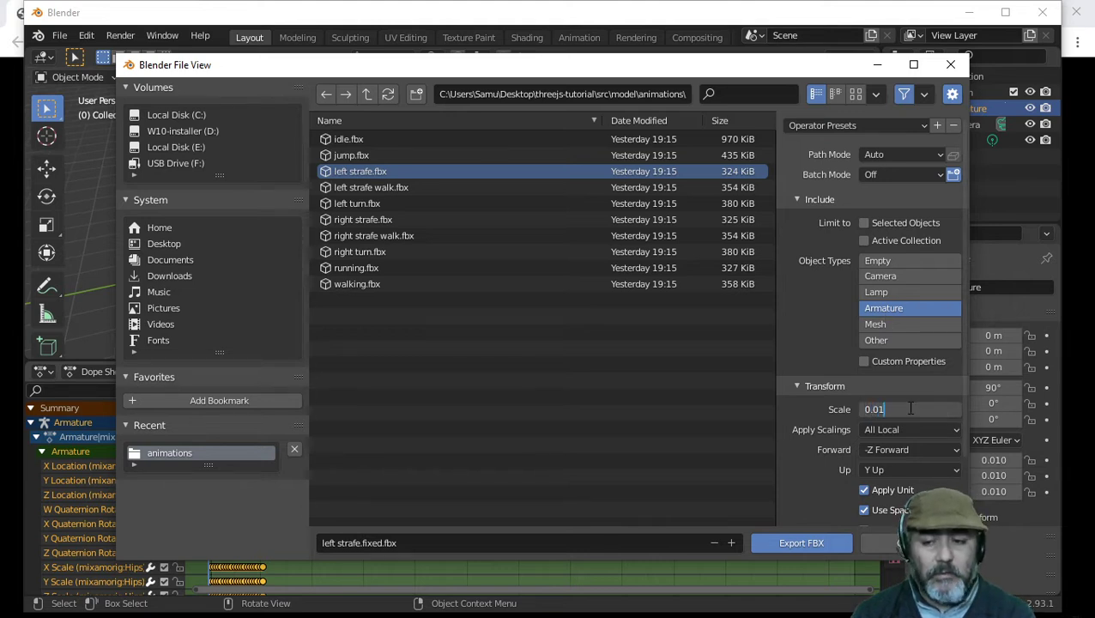
{"action": "key", "text": "Return"}
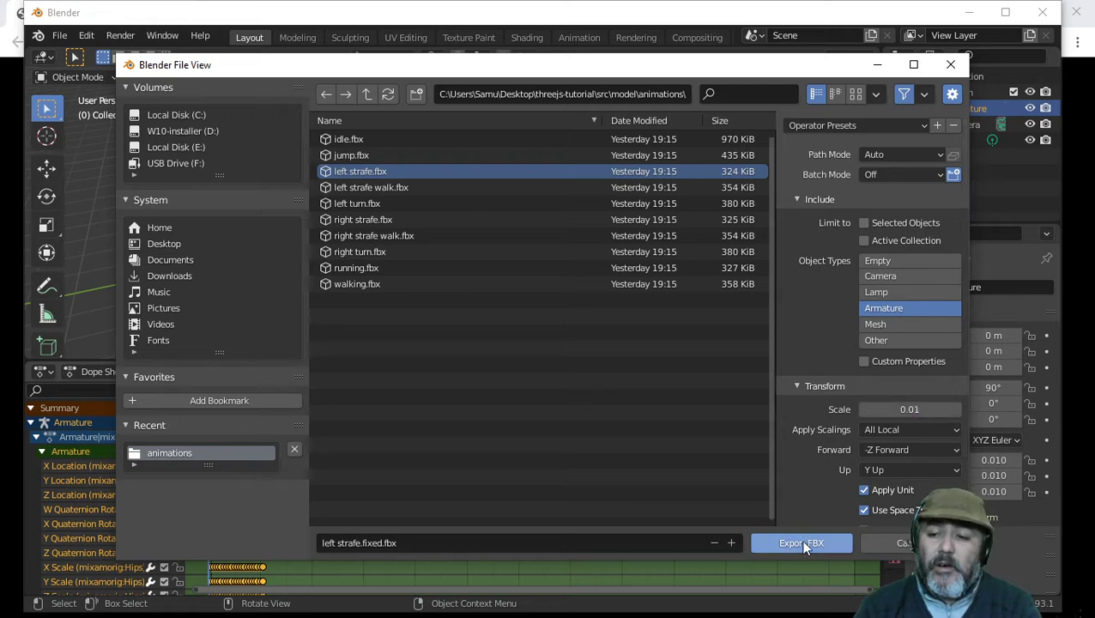
{"action": "left_click", "coordinate": [803, 544]}
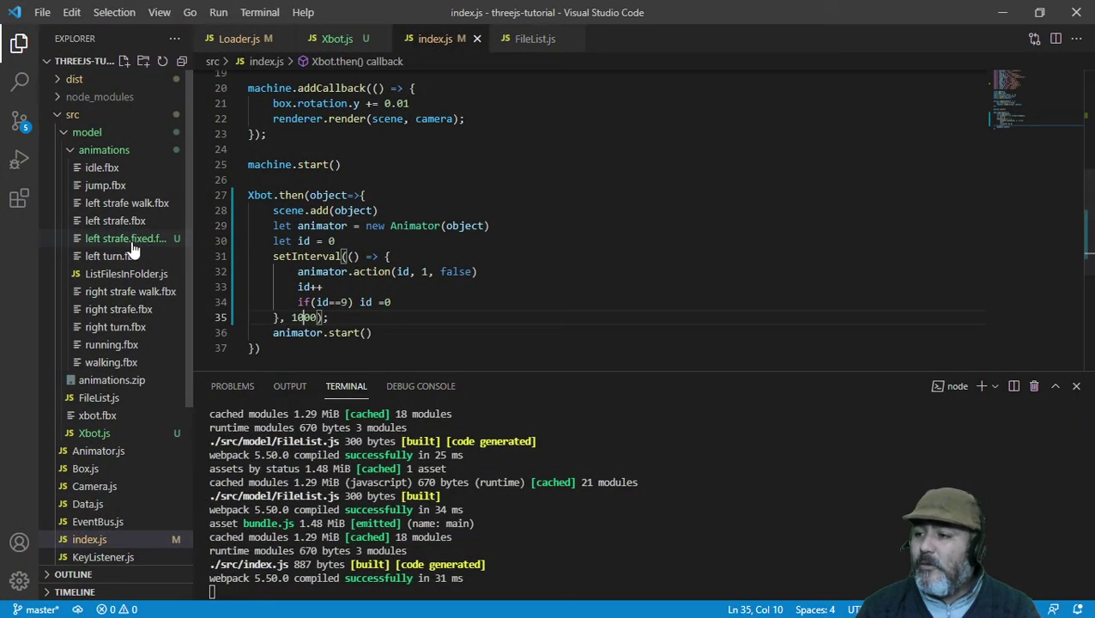
Step: In Visual Studio Code, change entry "3" of FileList.js to left strafe.fixed.fbx, save it, and check the character in the browser
{"action": "left_click", "coordinate": [524, 40]}
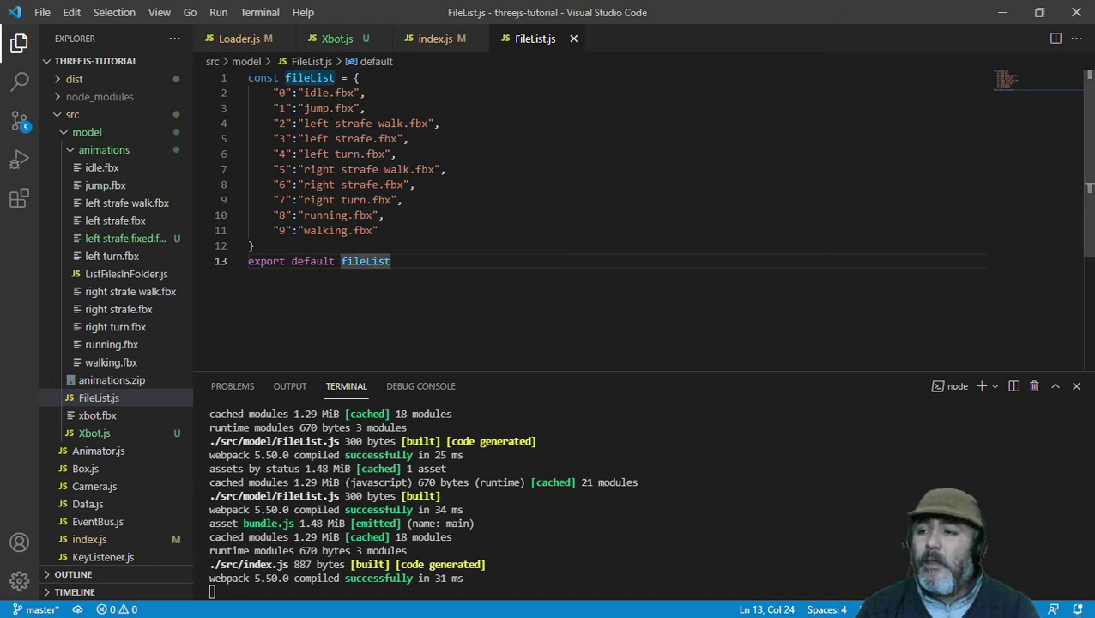
{"action": "left_click", "coordinate": [364, 139]}
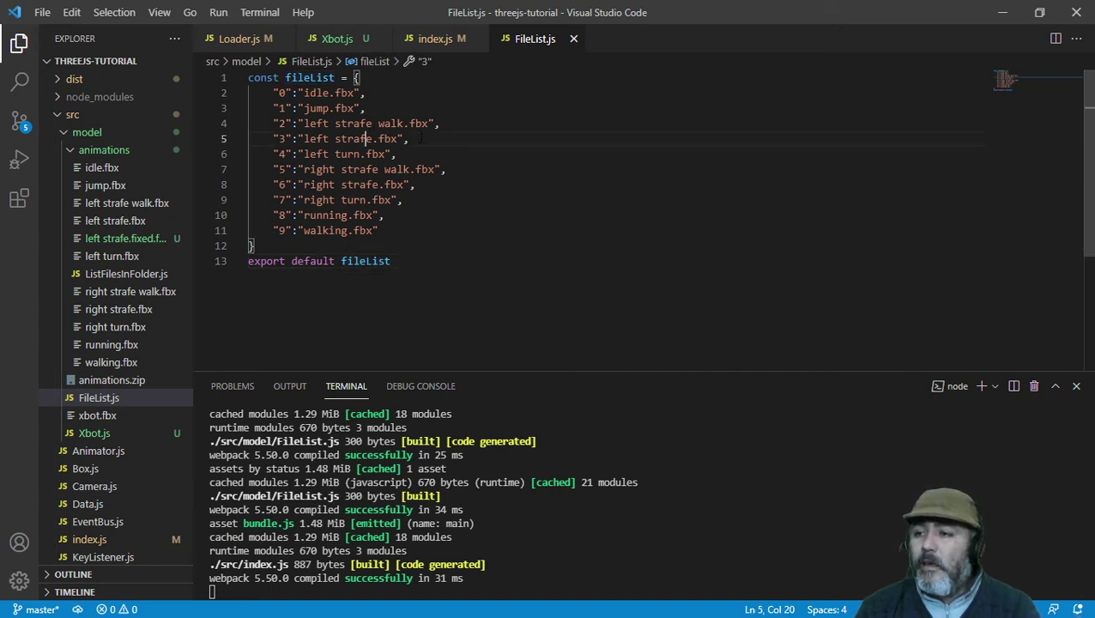
{"action": "left_click", "coordinate": [370, 138]}
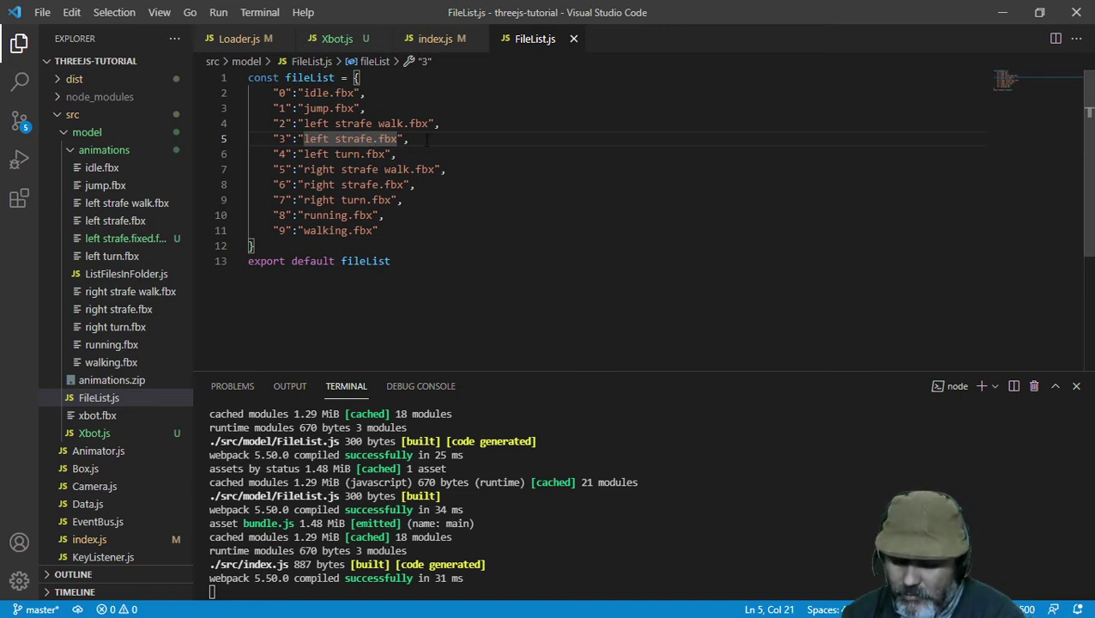
{"action": "type", "text": ".fixed"}
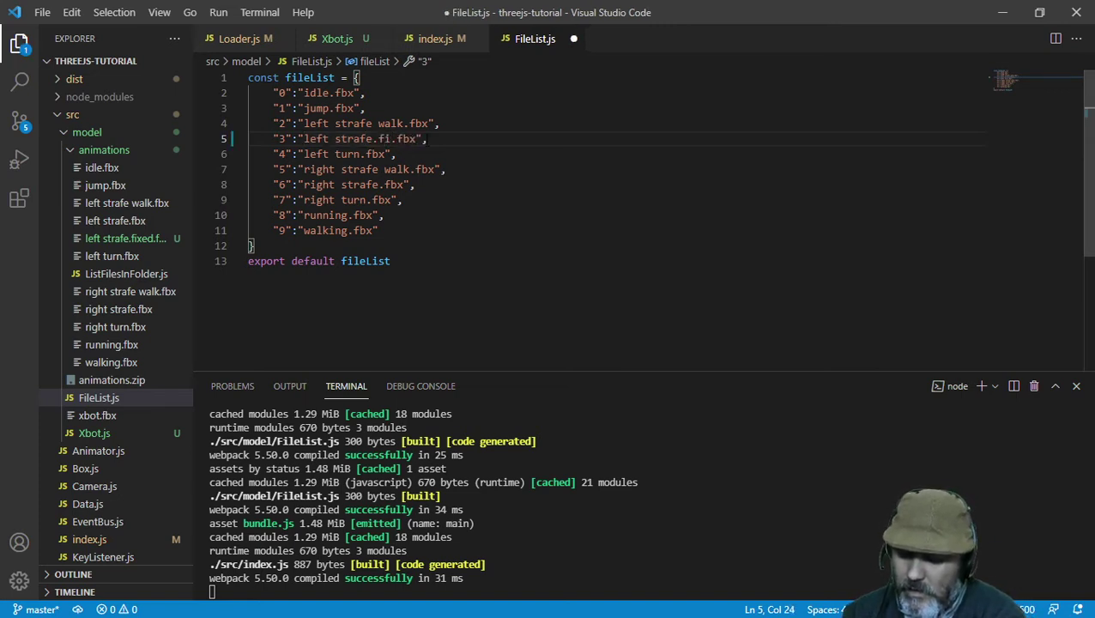
{"action": "key", "text": "ctrl+s"}
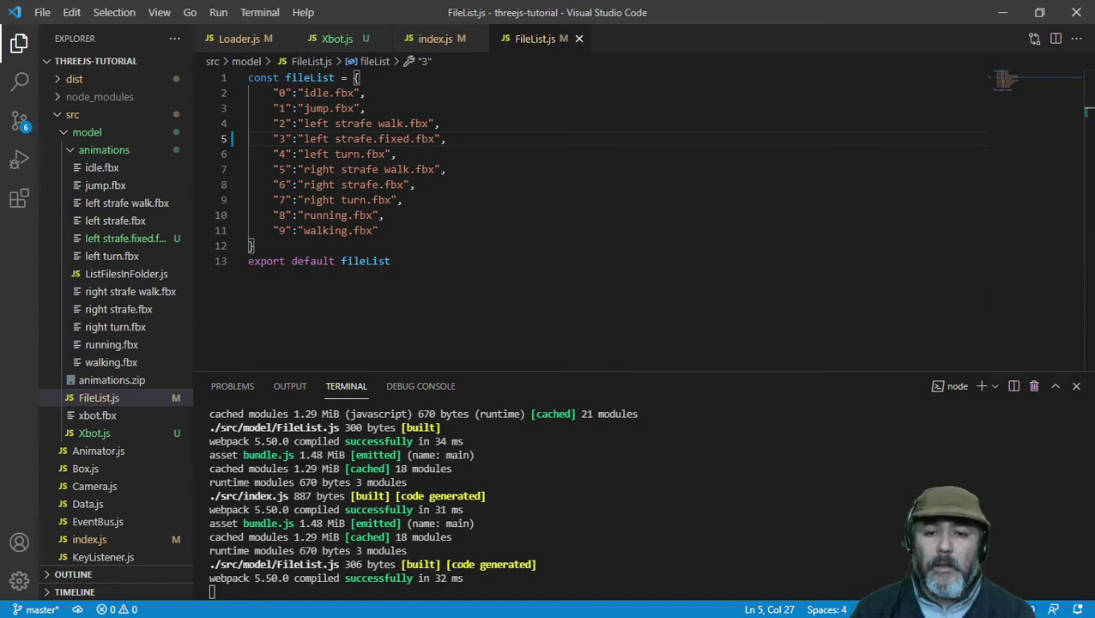
{"action": "key", "text": "alt+Tab"}
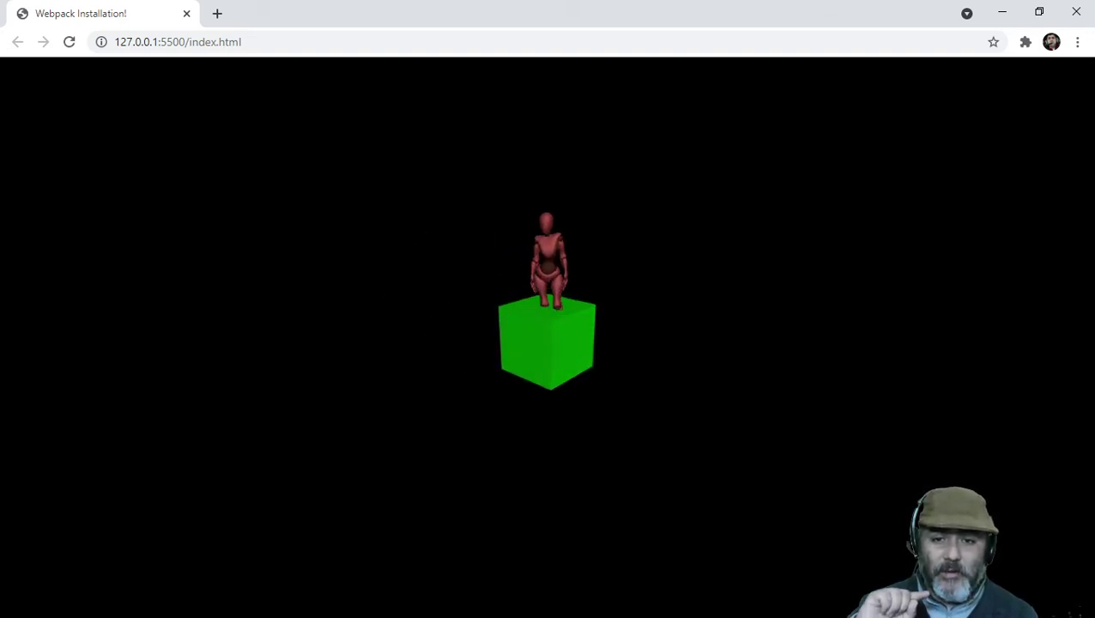
Step: Switch back to Blender, start a new General file without saving the current one, and delete the default cube
{"action": "key", "text": "alt+Tab"}
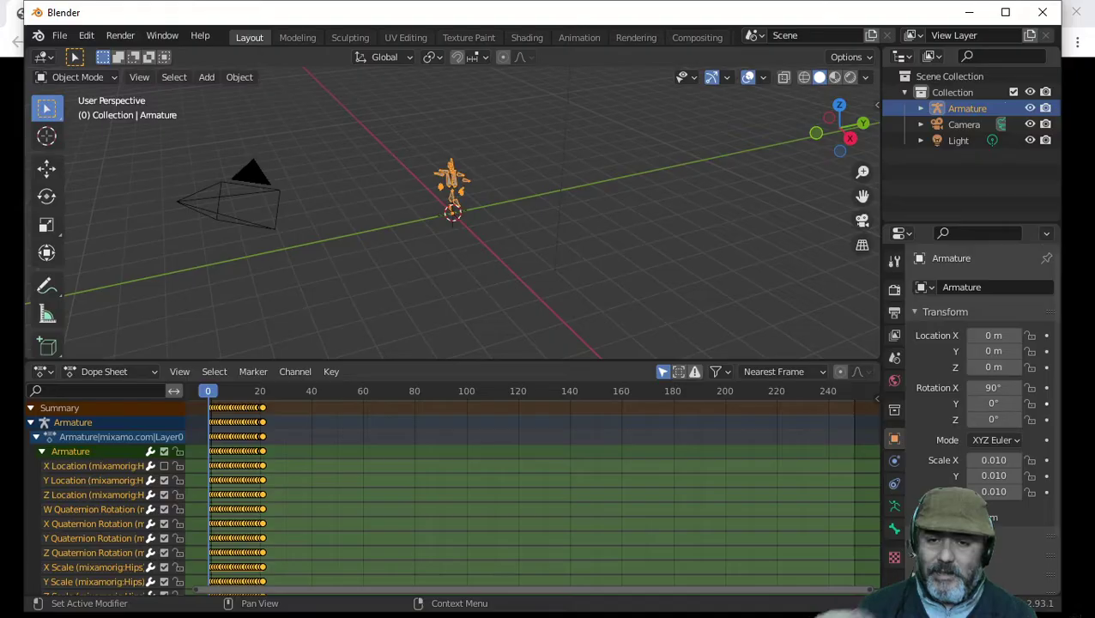
{"action": "left_click", "coordinate": [58, 36]}
{"action": "mouse_move", "coordinate": [79, 37]}
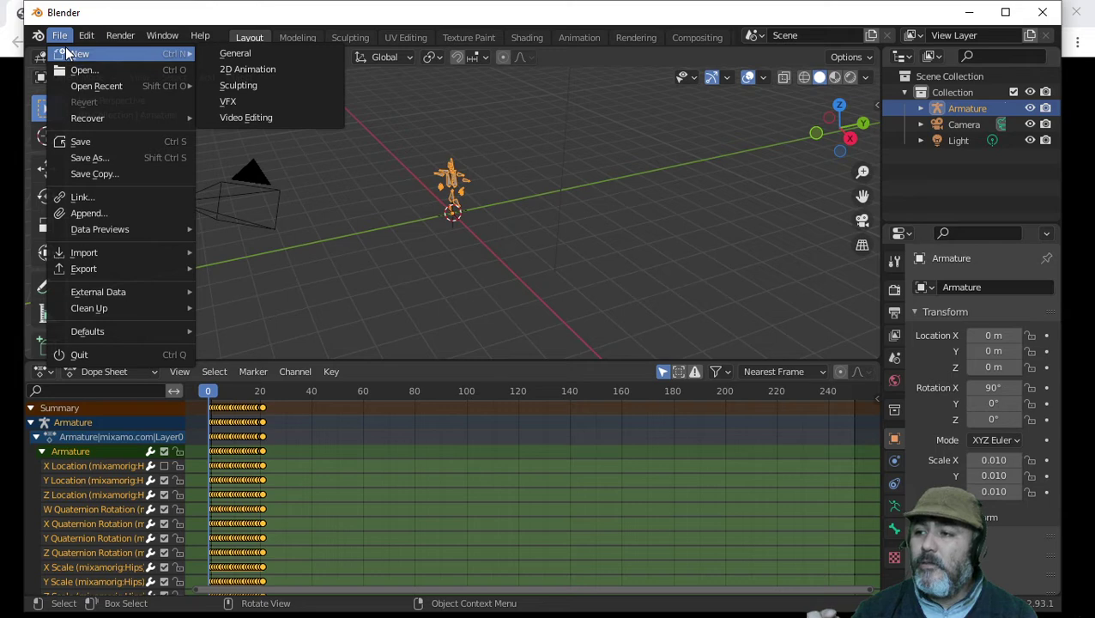
{"action": "left_click", "coordinate": [244, 55]}
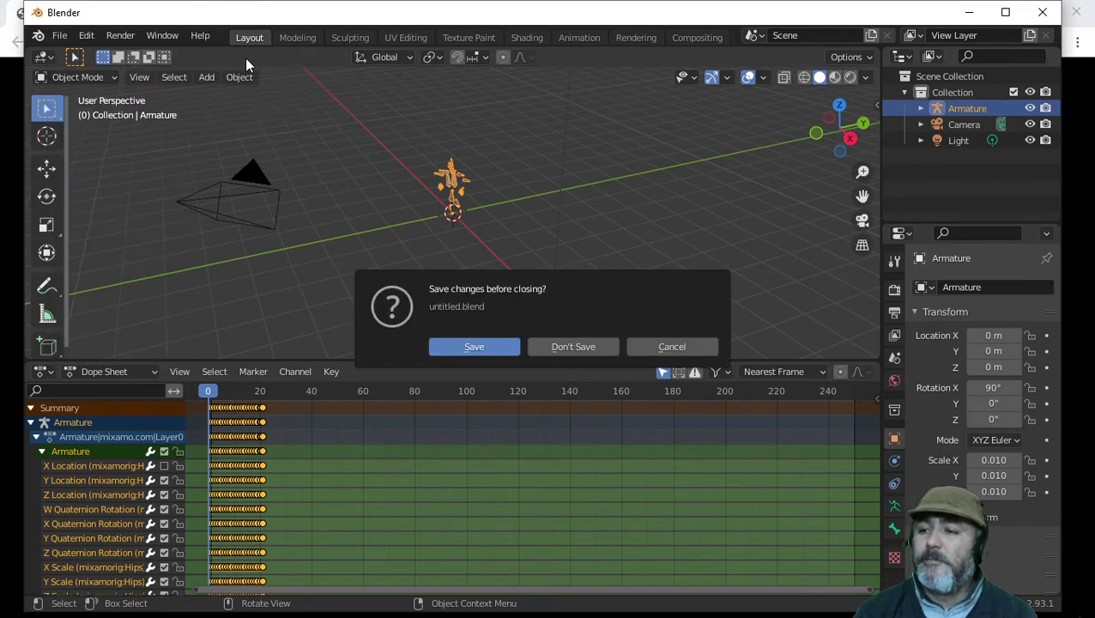
{"action": "left_click", "coordinate": [565, 347]}
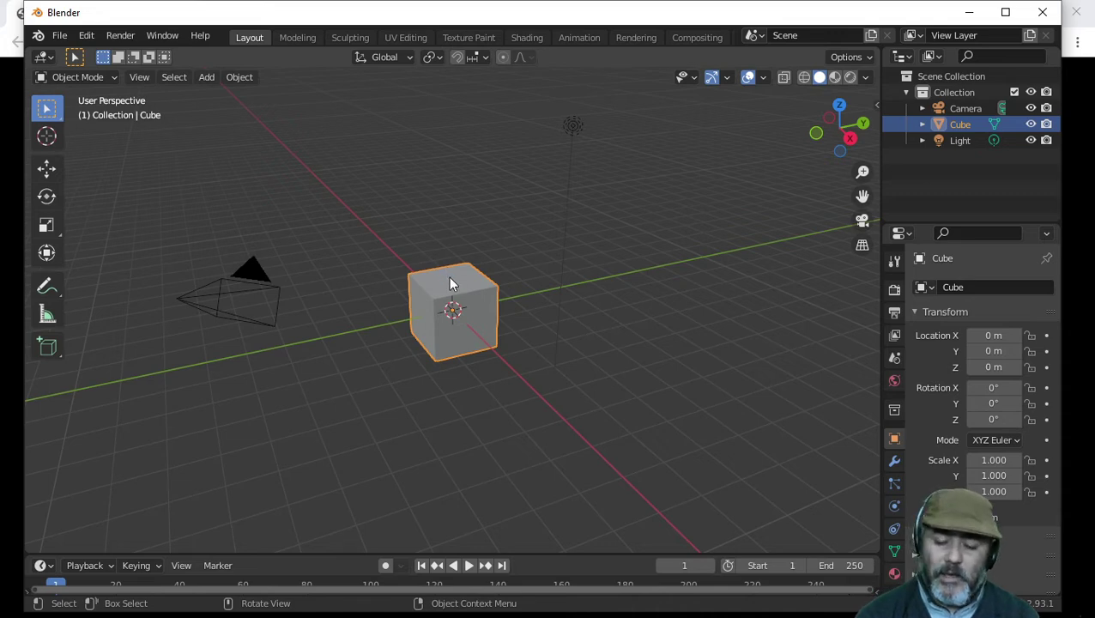
{"action": "key", "text": "Delete"}
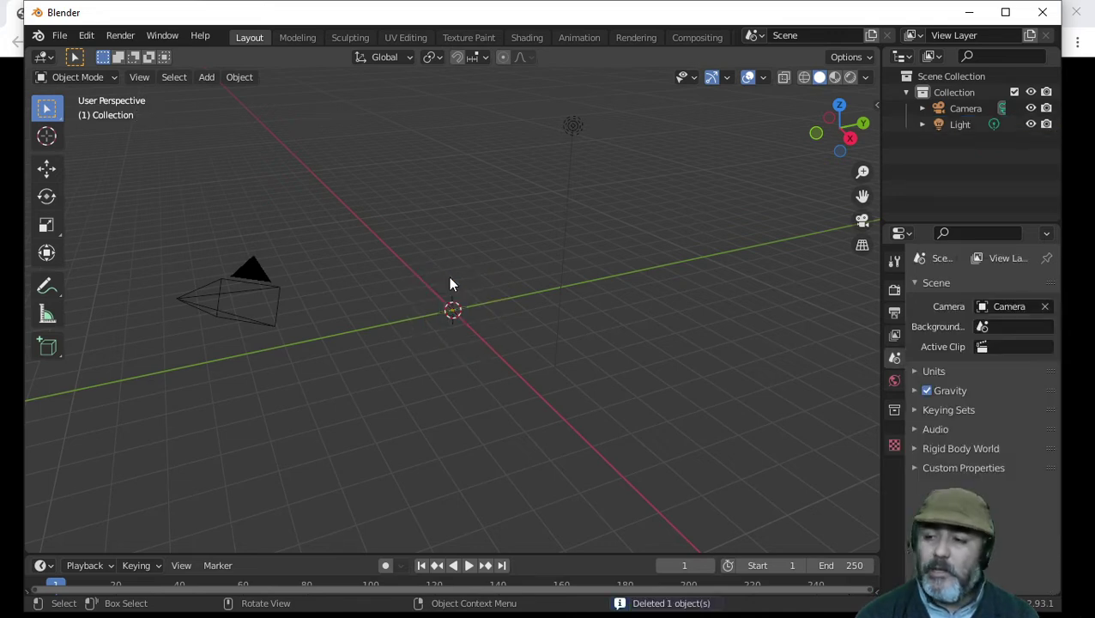
Step: Import left strafe walk.fbx from the recent animations folder as an FBX
{"action": "left_click", "coordinate": [59, 35]}
{"action": "mouse_move", "coordinate": [120, 246]}
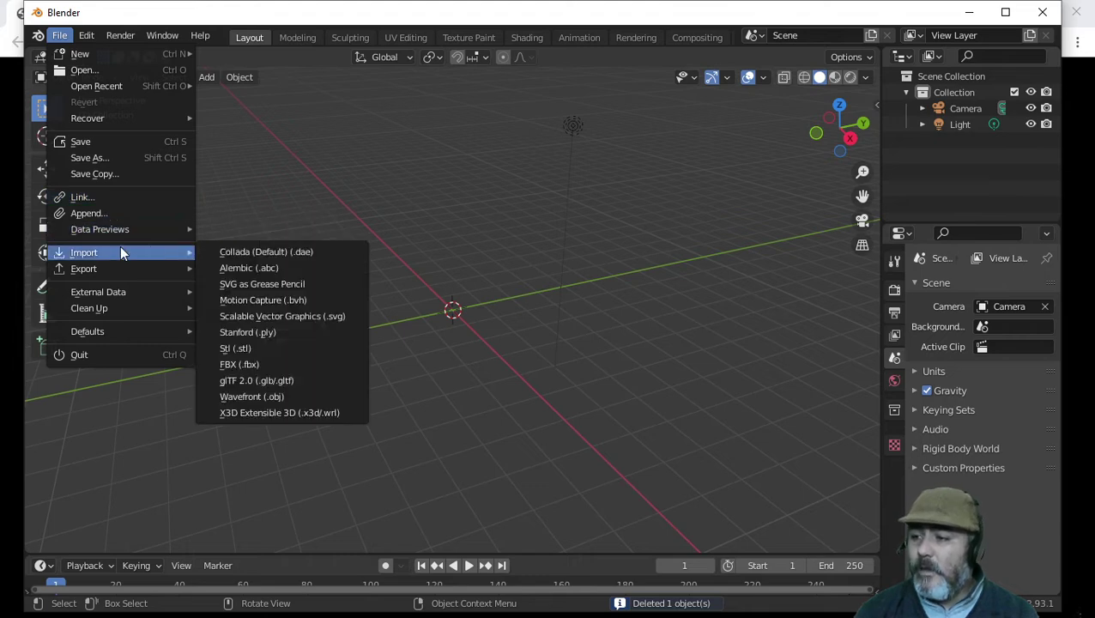
{"action": "left_click", "coordinate": [249, 364]}
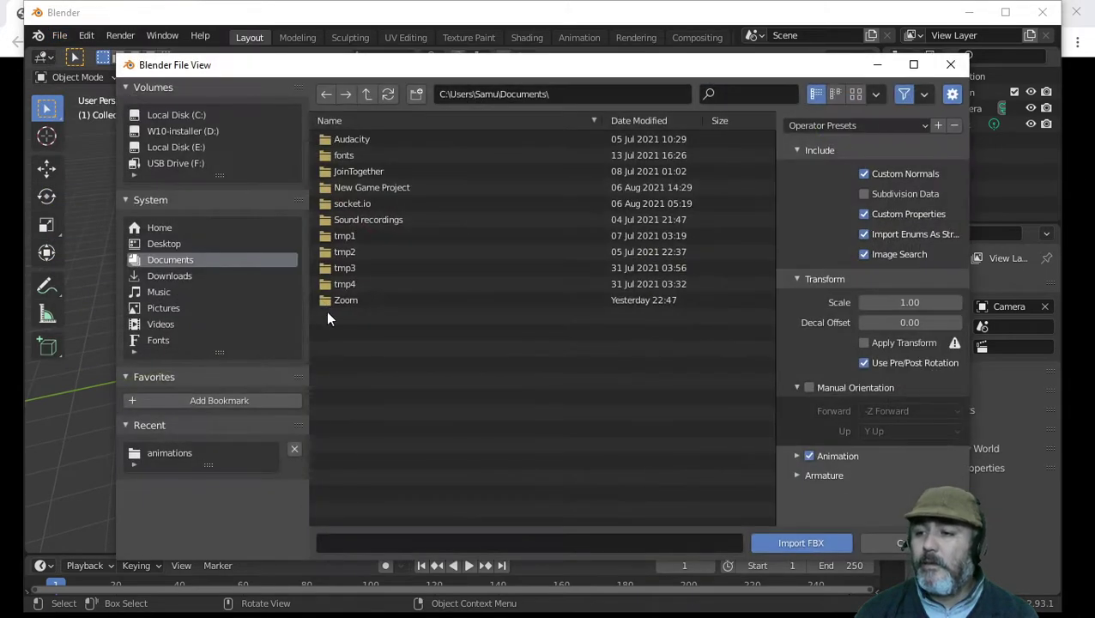
{"action": "left_click", "coordinate": [177, 452]}
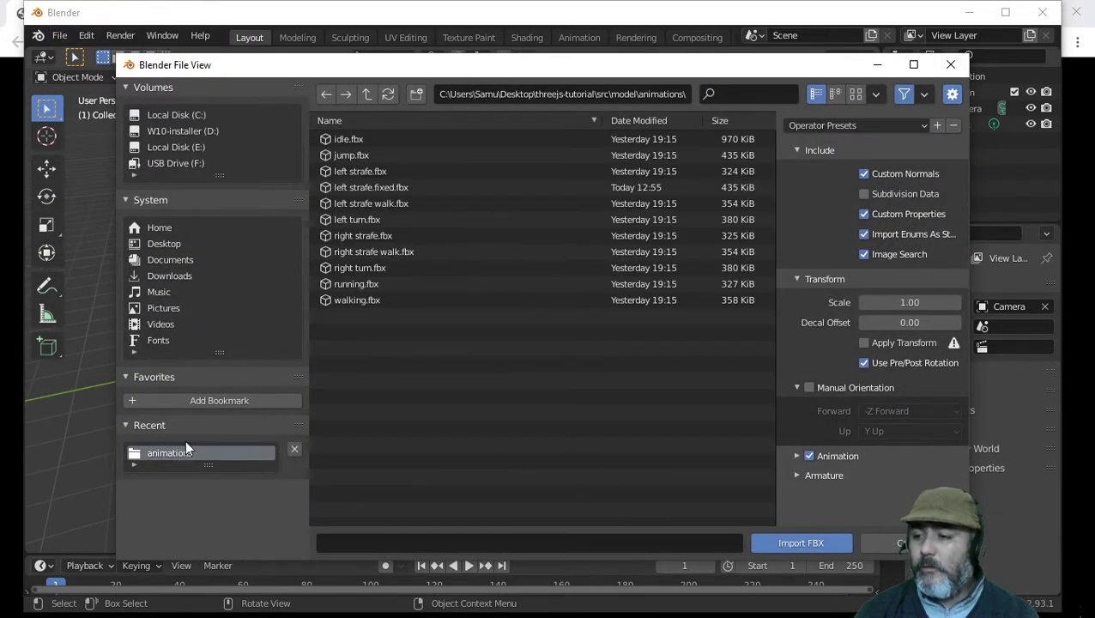
{"action": "left_click", "coordinate": [368, 204]}
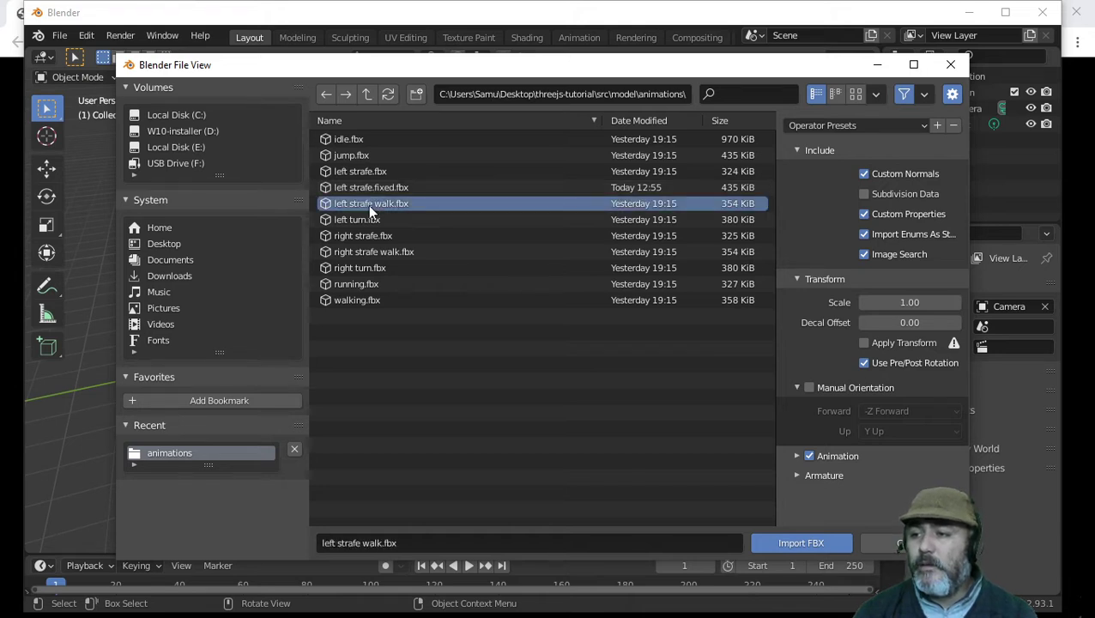
{"action": "left_click", "coordinate": [430, 541]}
{"action": "left_click", "coordinate": [429, 539]}
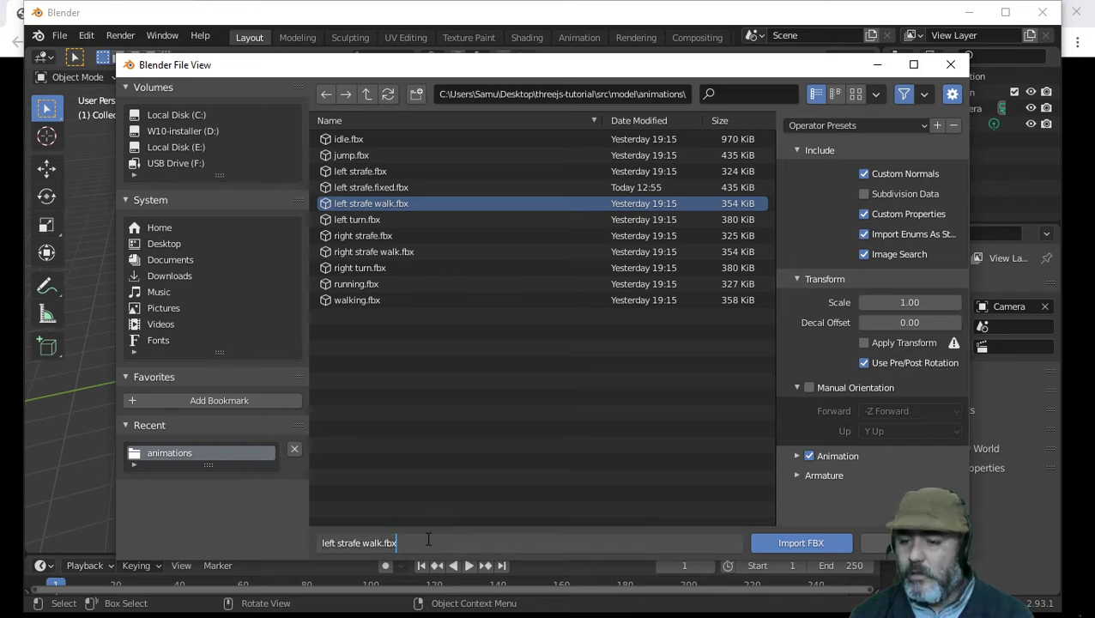
{"action": "left_click", "coordinate": [790, 539]}
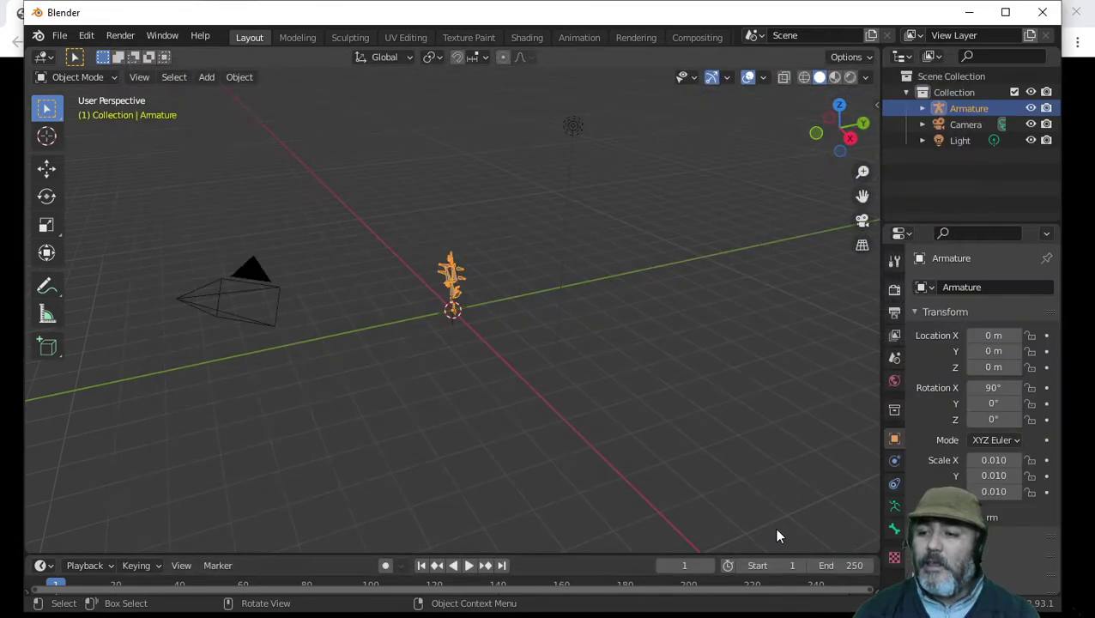
Step: Enlarge the timeline area, change it to a Dope Sheet, and expand Summary down to the armature's individual bone channels
{"action": "left_click_drag", "start_coordinate": [325, 555], "coordinate": [245, 390]}
{"action": "left_click", "coordinate": [45, 404]}
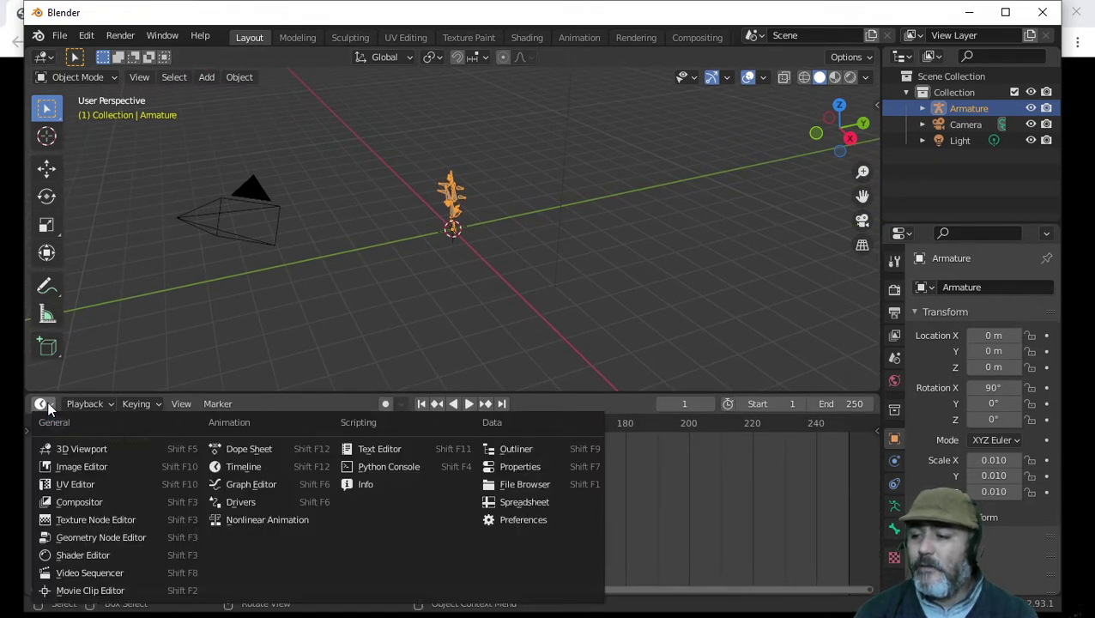
{"action": "left_click", "coordinate": [249, 449]}
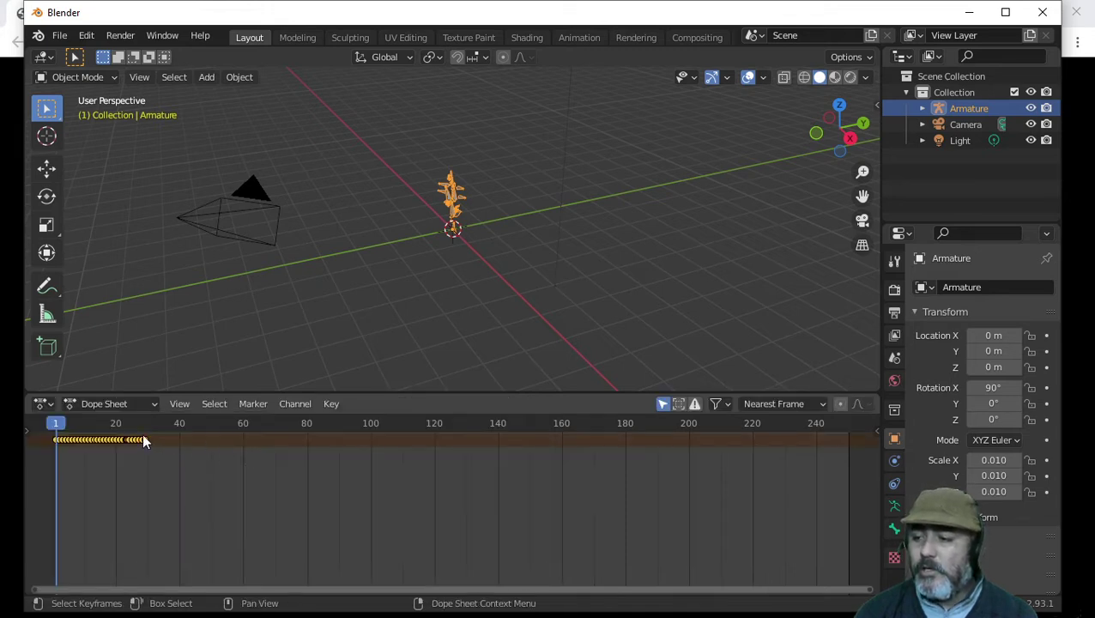
{"action": "left_click", "coordinate": [28, 430]}
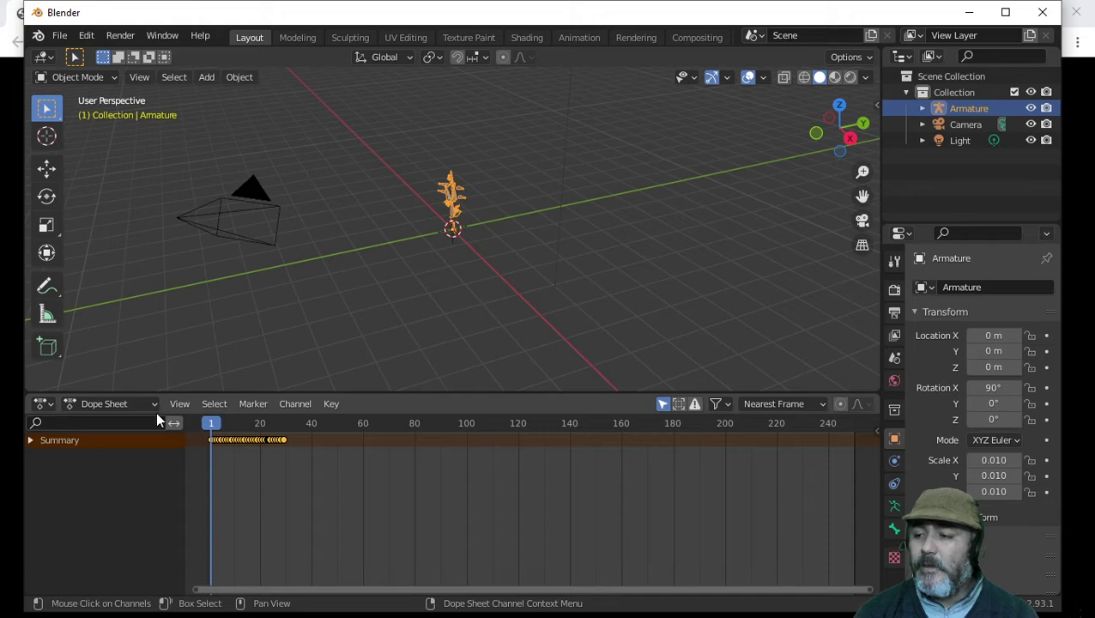
{"action": "left_click", "coordinate": [31, 440]}
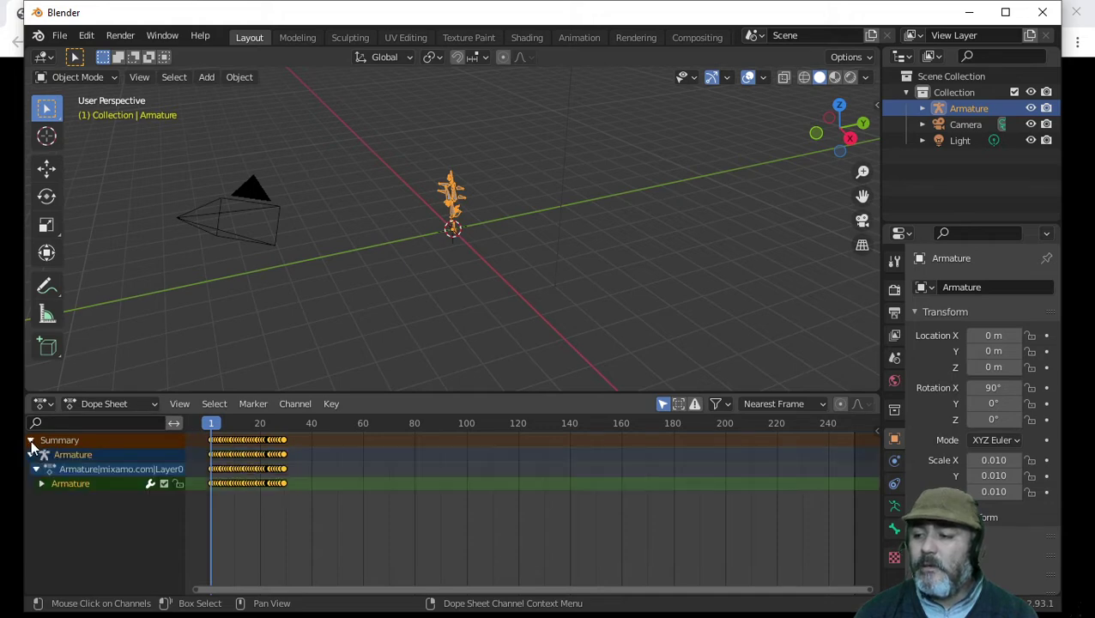
{"action": "left_click", "coordinate": [41, 484]}
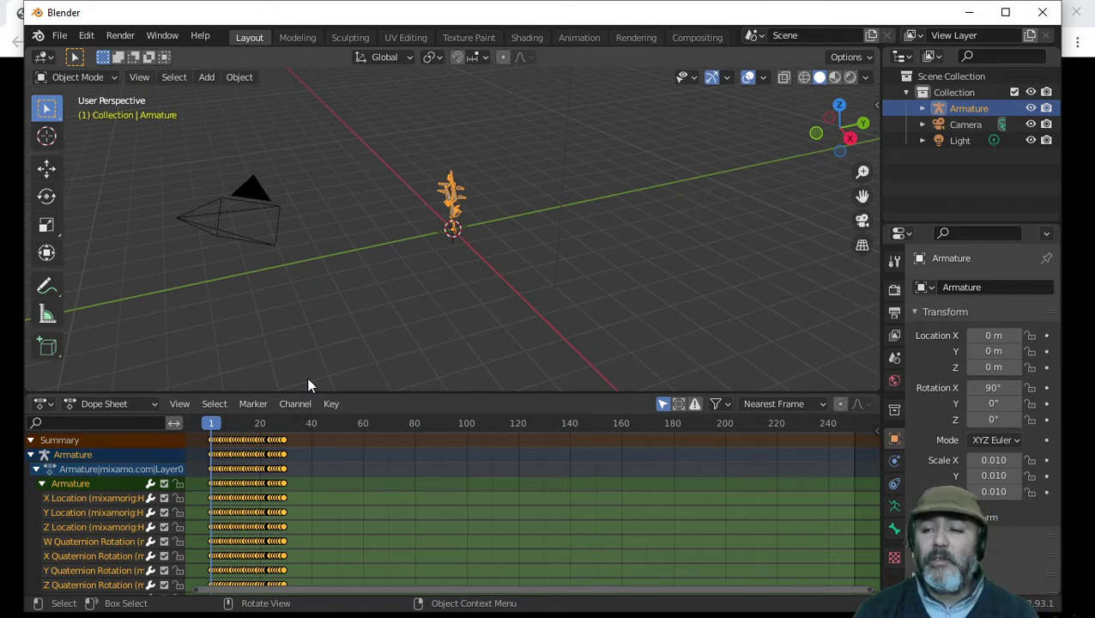
Step: Mute the X Location channel of the mixamorig hips bone, playing the animation before and after, and return the playhead to frame 0
{"action": "key", "text": "space"}
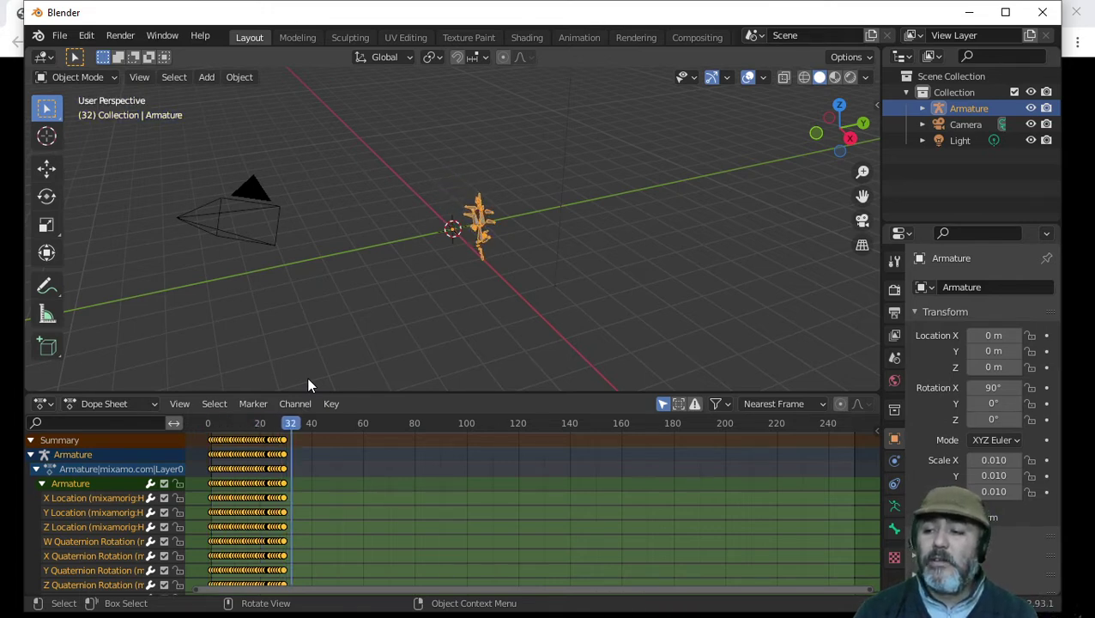
{"action": "key", "text": "shift+Left"}
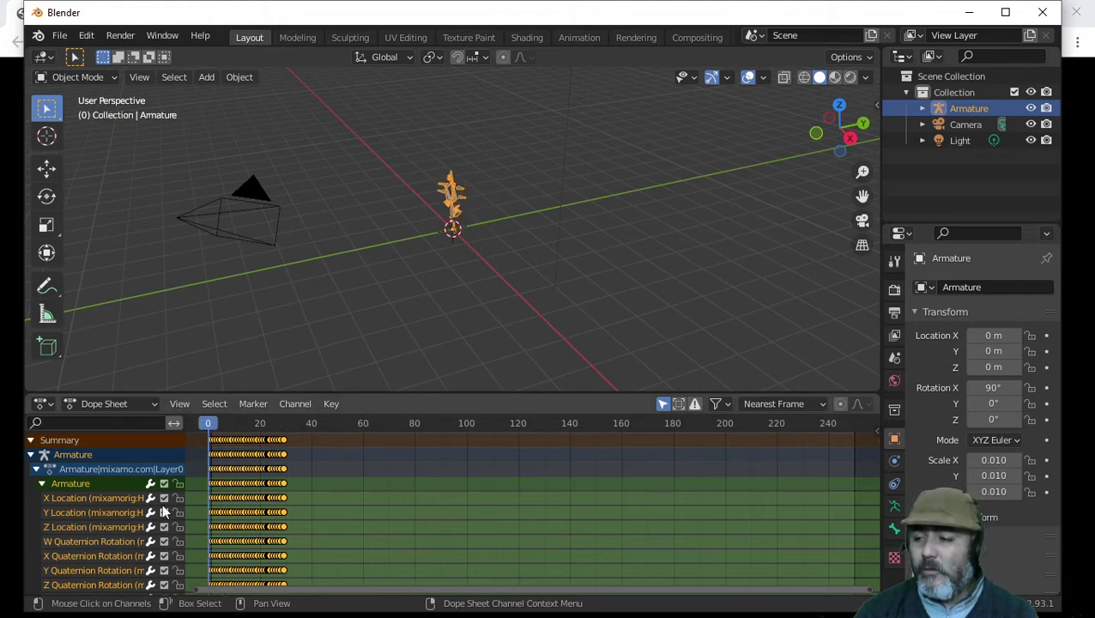
{"action": "key", "text": "space"}
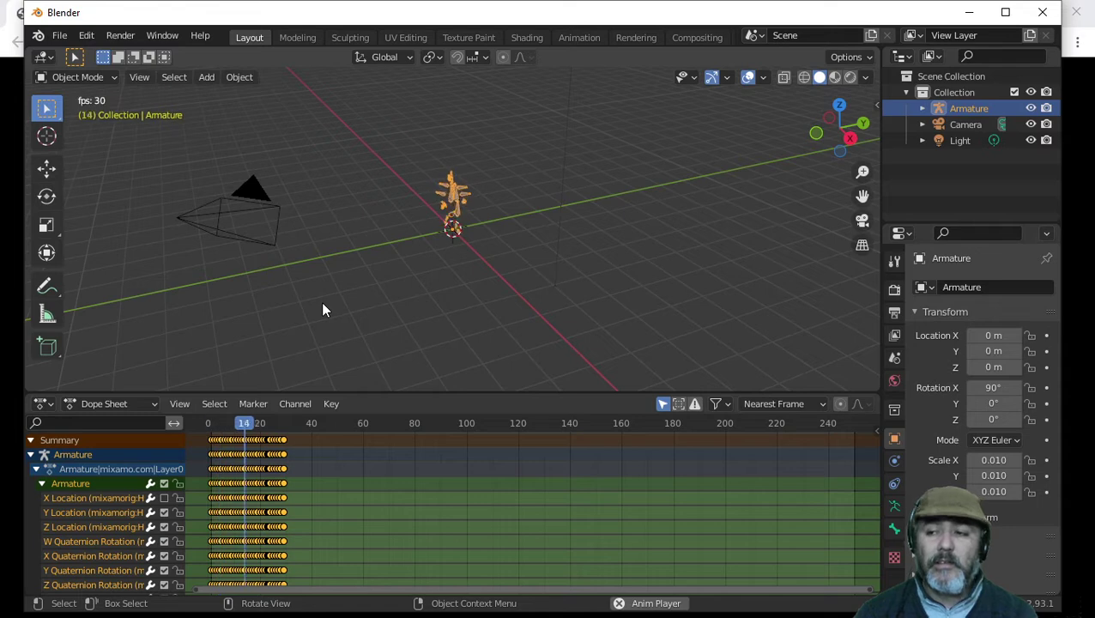
{"action": "key", "text": "space"}
{"action": "left_click_drag", "start_coordinate": [287, 420], "coordinate": [208, 421]}
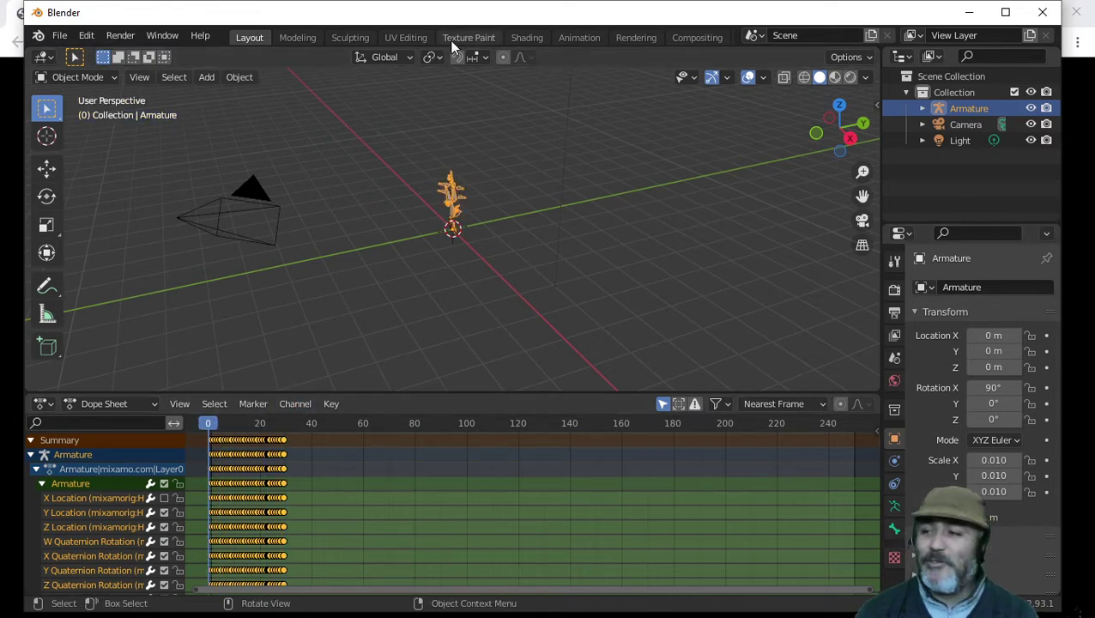
Step: Start an FBX export in the recent animations folder and name the file left strafe walk.fixed.fbx
{"action": "left_click", "coordinate": [59, 35]}
{"action": "mouse_move", "coordinate": [75, 265]}
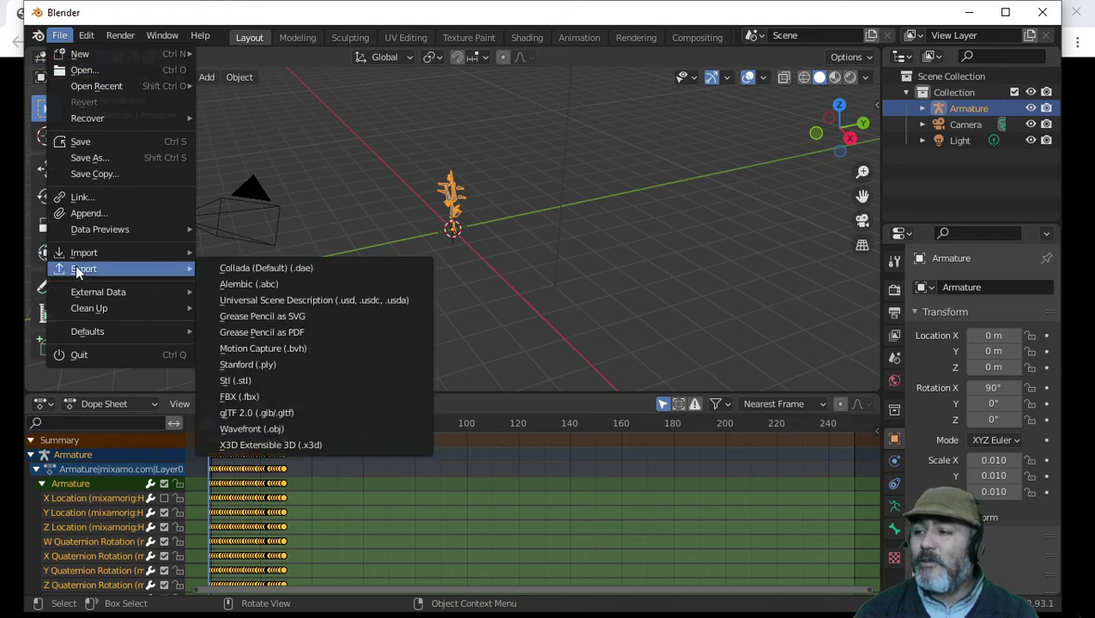
{"action": "left_click", "coordinate": [259, 396]}
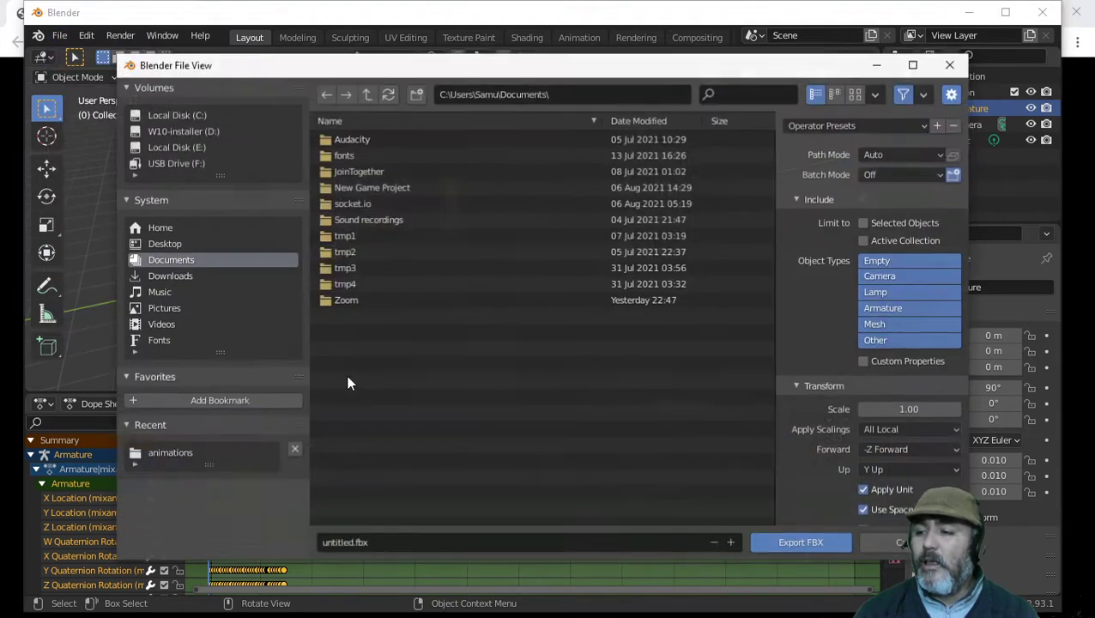
{"action": "left_click", "coordinate": [168, 453]}
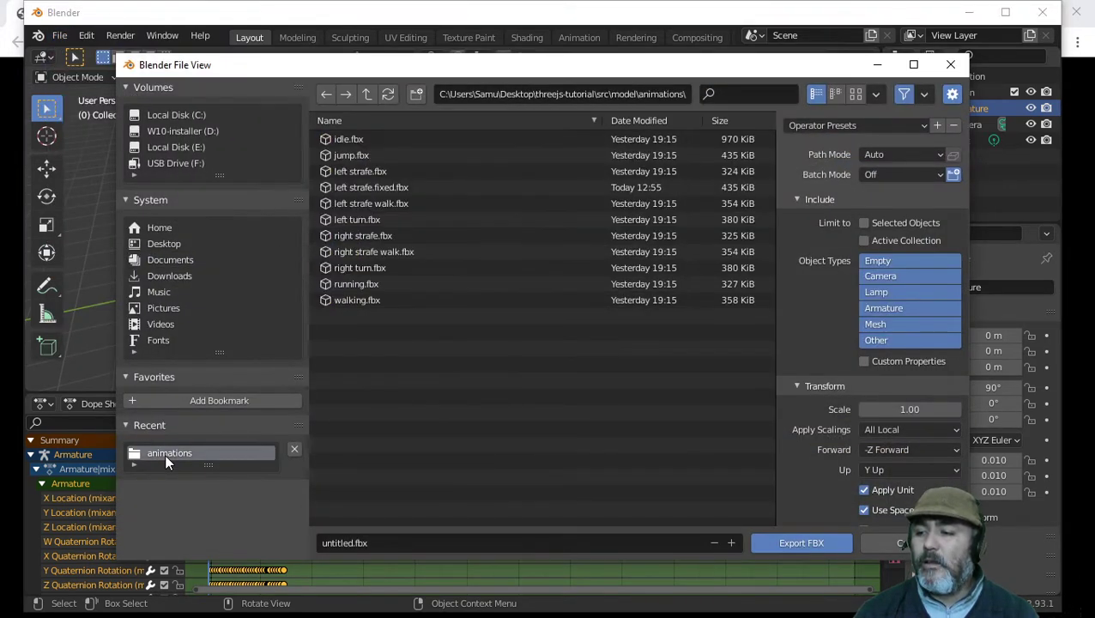
{"action": "left_click", "coordinate": [380, 203]}
{"action": "left_click", "coordinate": [410, 541]}
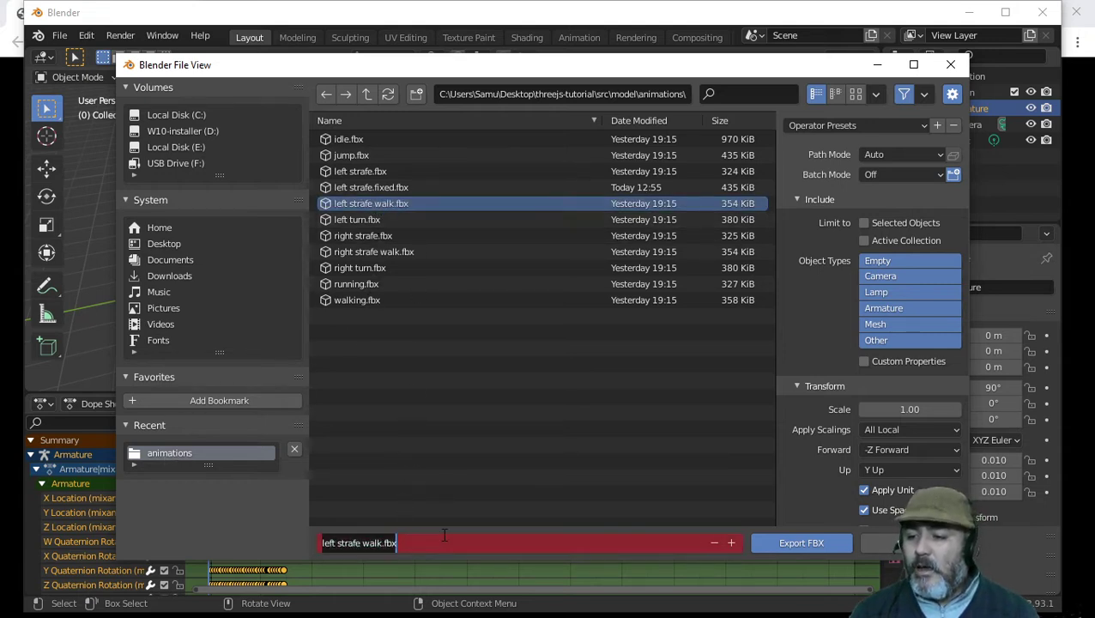
{"action": "key", "text": "Right"}
{"action": "key", "text": "Left"}
{"action": "key", "text": "Left"}
{"action": "key", "text": "Left"}
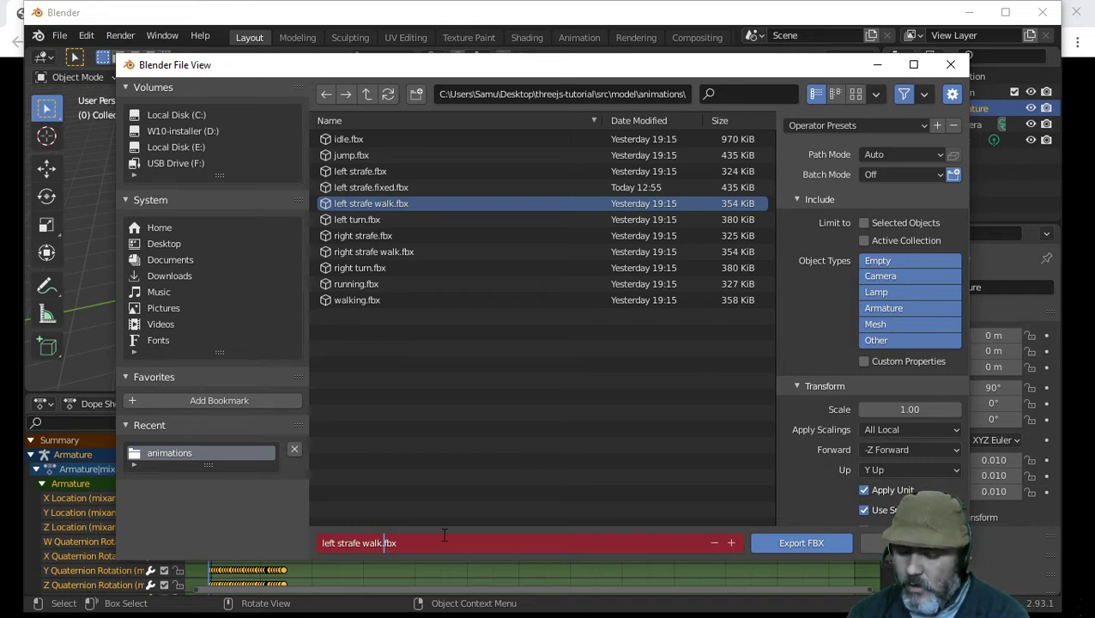
{"action": "type", "text": "fixed.f"}
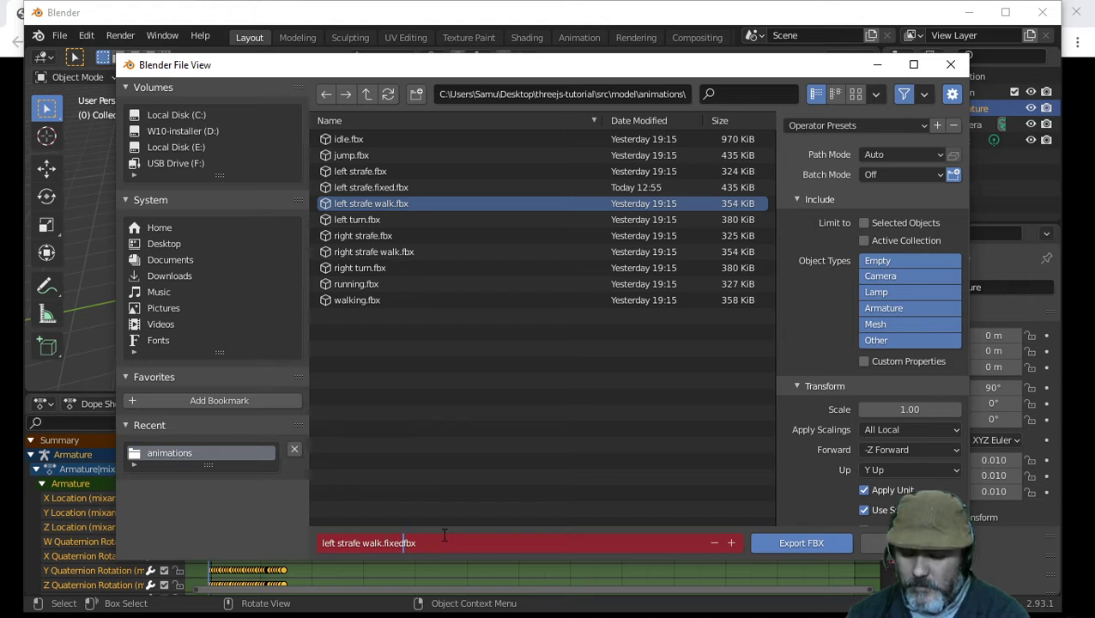
Step: Limit the exported object types to Armature, set the scale to 0.01, and export the FBX
{"action": "left_click", "coordinate": [912, 306]}
{"action": "left_click", "coordinate": [912, 306]}
{"action": "left_click", "coordinate": [910, 411]}
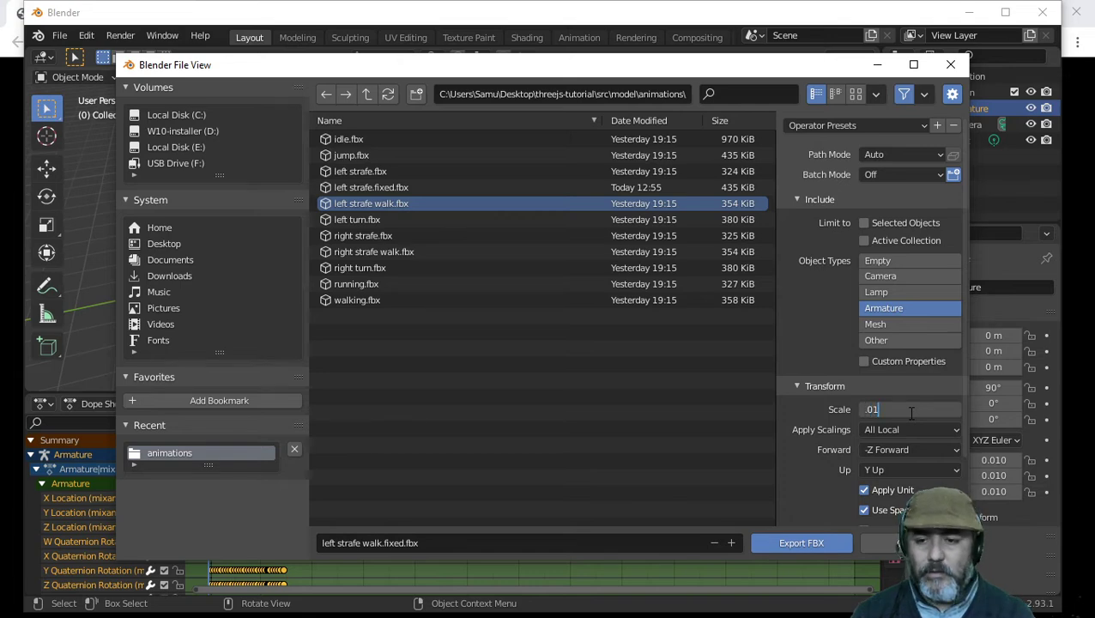
{"action": "left_click", "coordinate": [802, 541]}
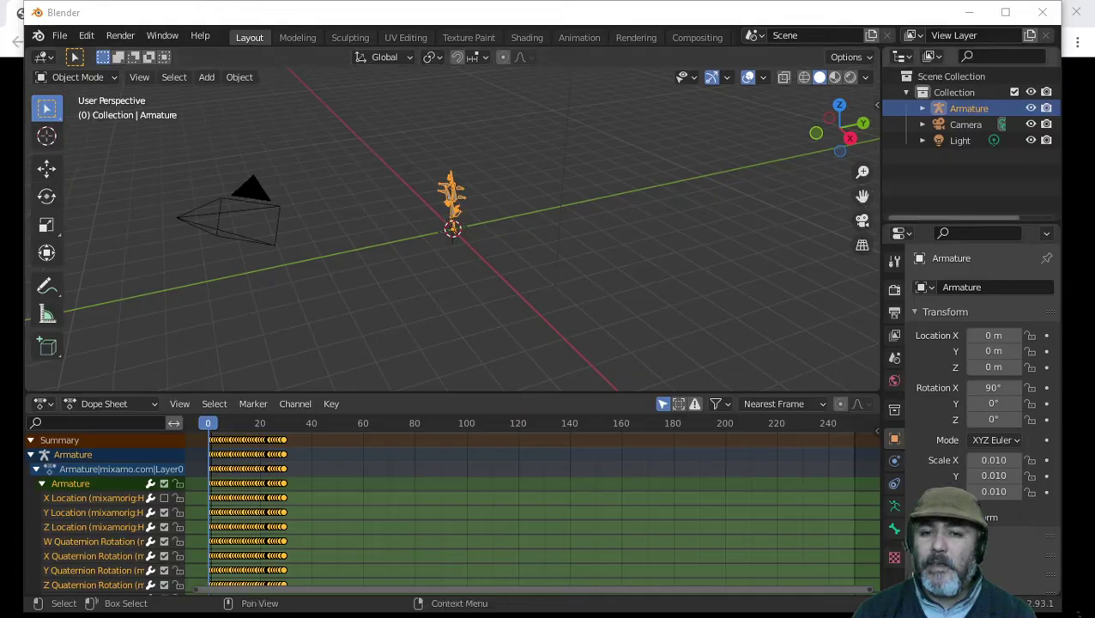
Step: Switch to Visual Studio Code, change entry "2" in FileList.js to "left strafe walk.fixed.fbx", save, and check the animation in the browser
{"action": "key", "text": "alt+Tab"}
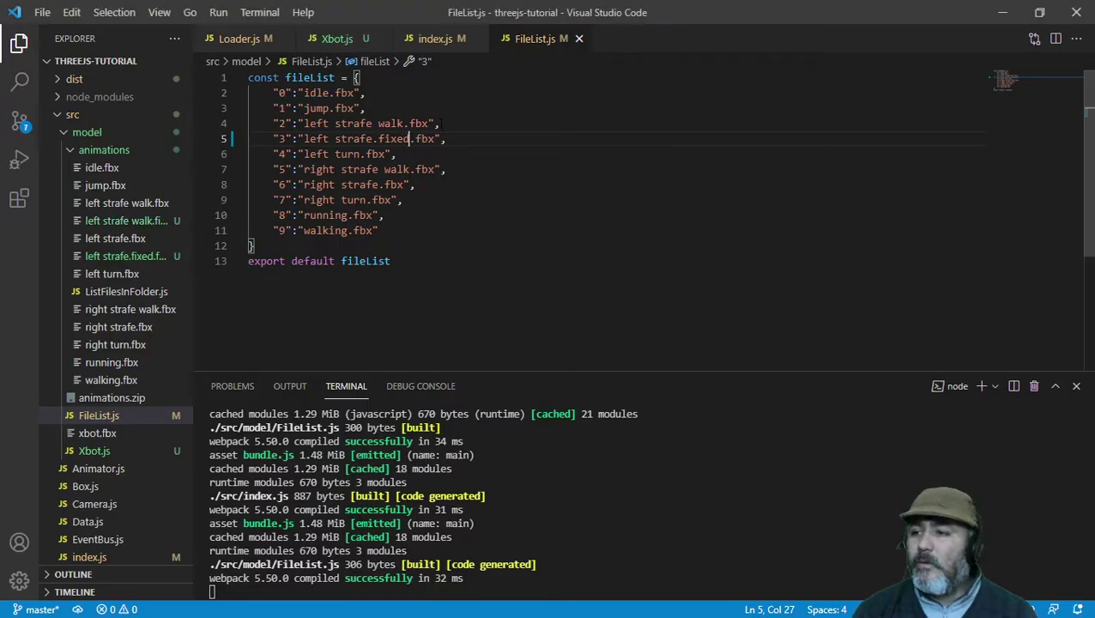
{"action": "left_click", "coordinate": [405, 124]}
{"action": "type", "text": ".f"}
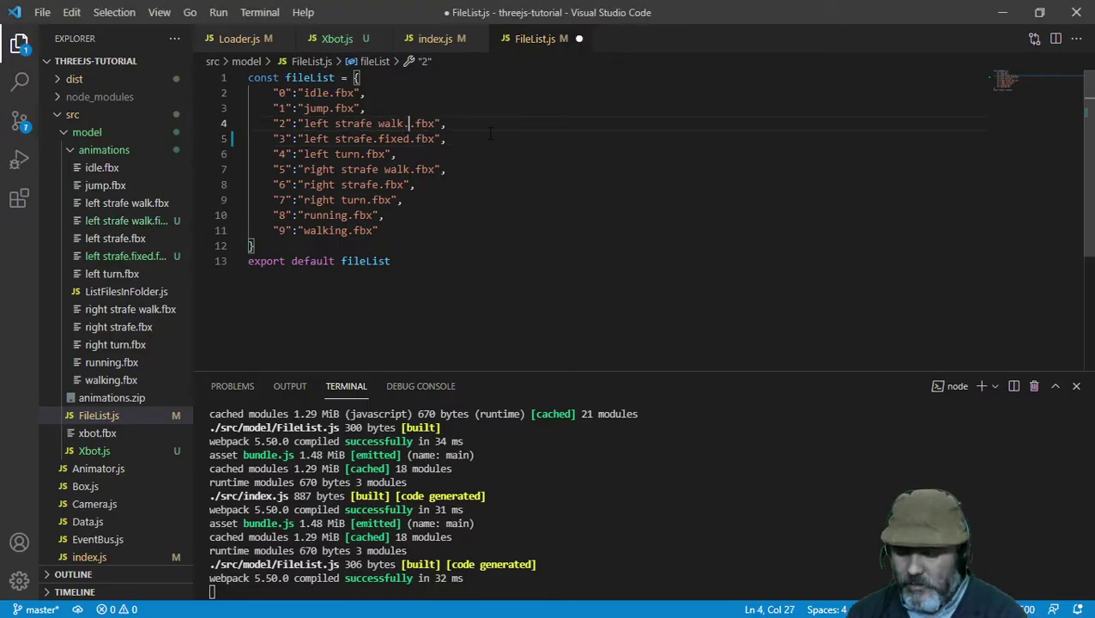
{"action": "type", "text": "ixed"}
{"action": "key", "text": "ctrl+s"}
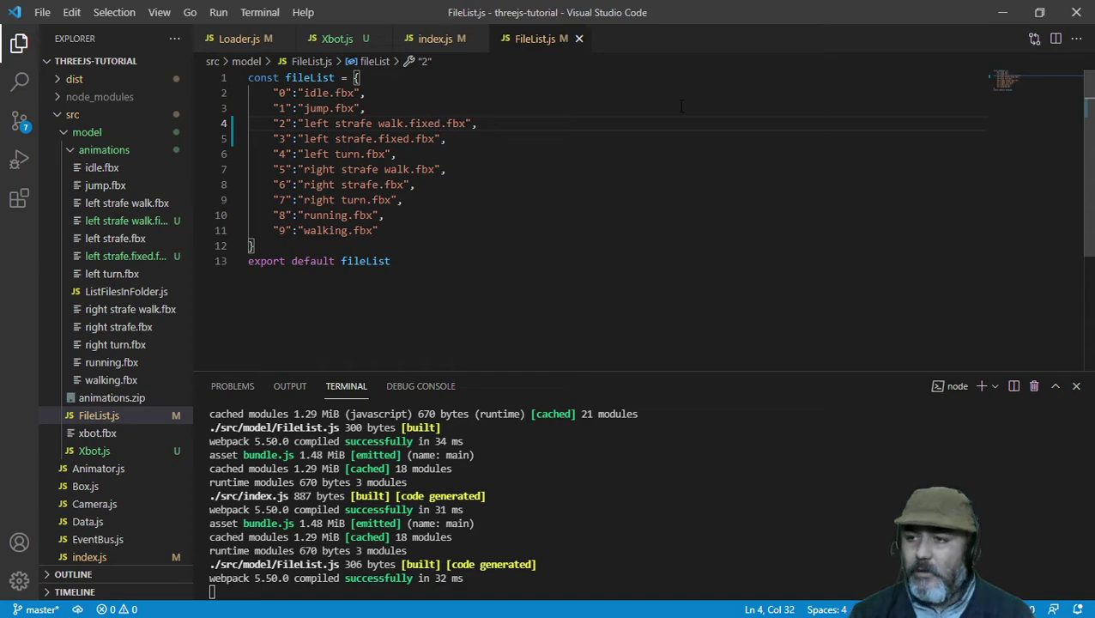
{"action": "key", "text": "alt+Tab"}
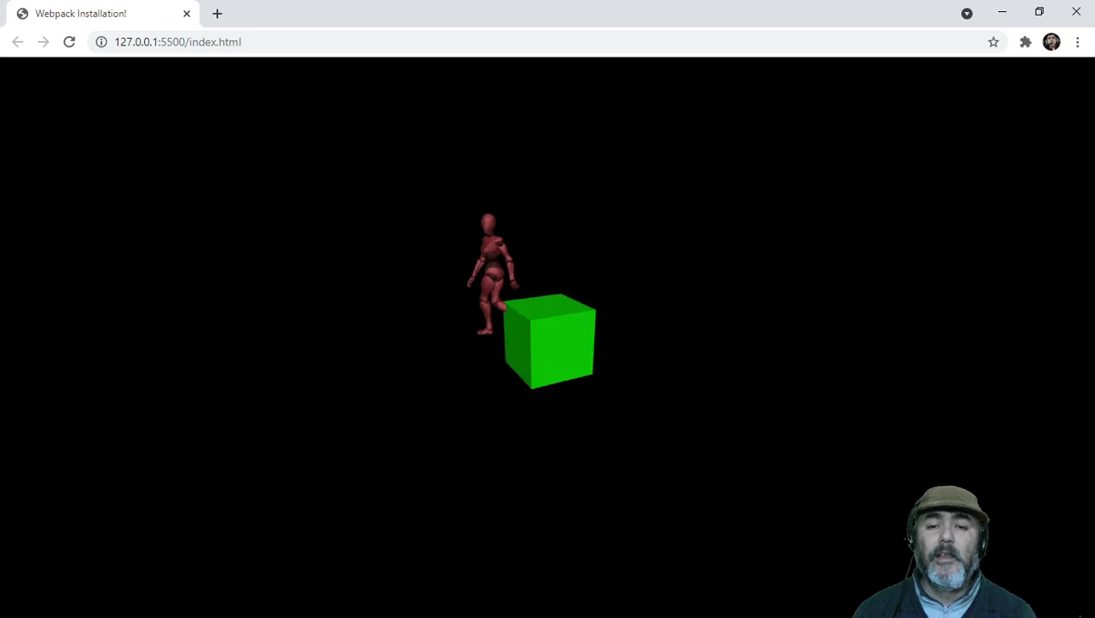
Step: Switch back to Blender, start another new General file without saving the left strafe walk scene, and delete the default cube
{"action": "key", "text": "alt+Tab"}
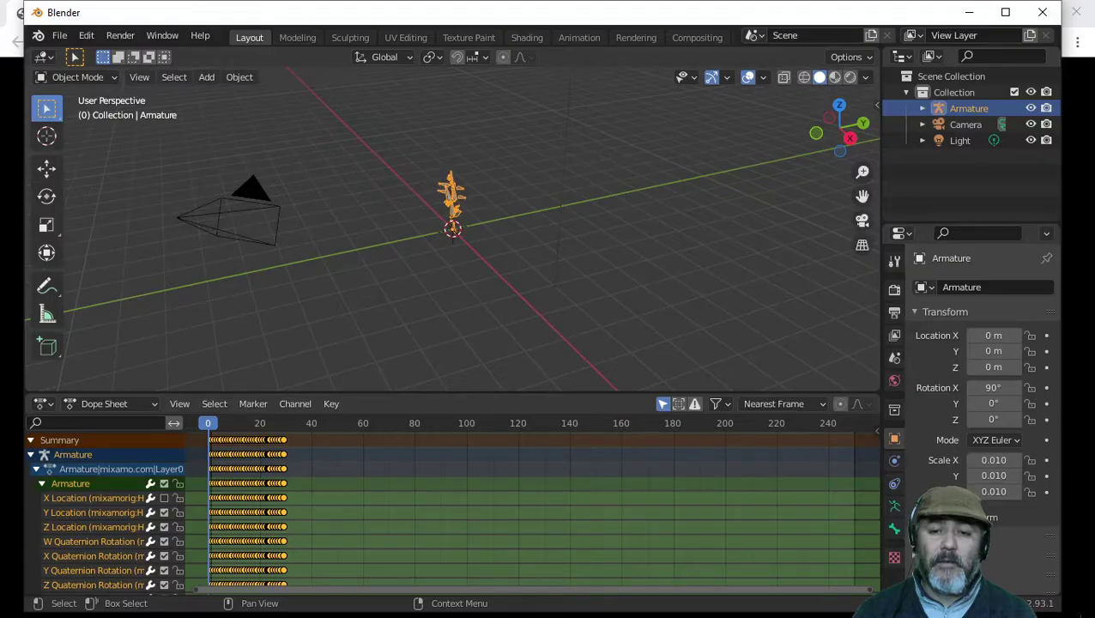
{"action": "left_click", "coordinate": [61, 38]}
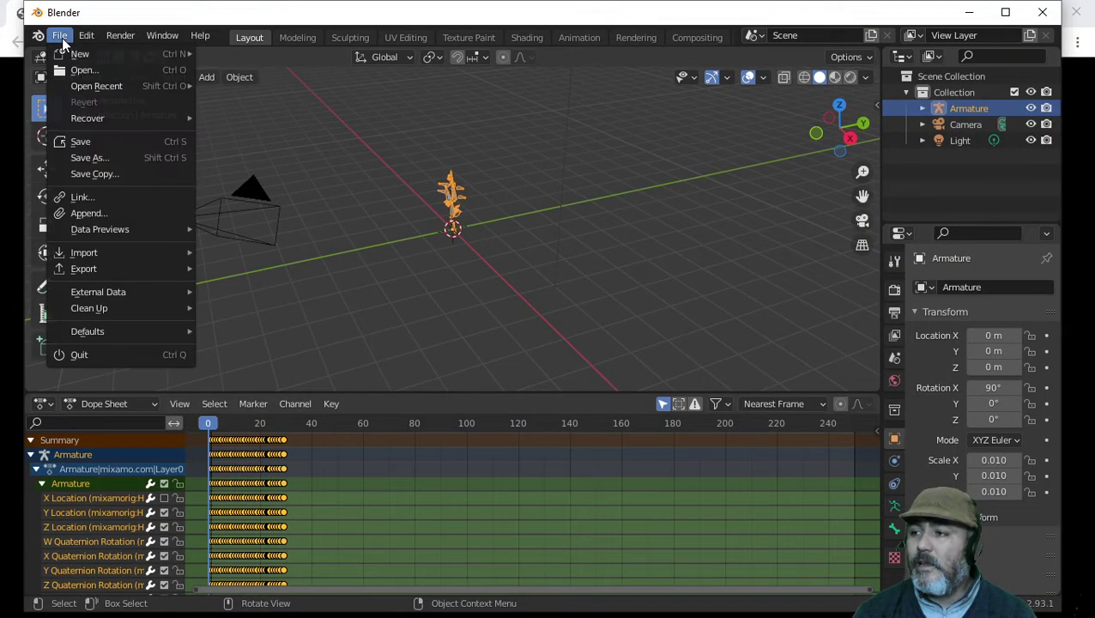
{"action": "mouse_move", "coordinate": [81, 52]}
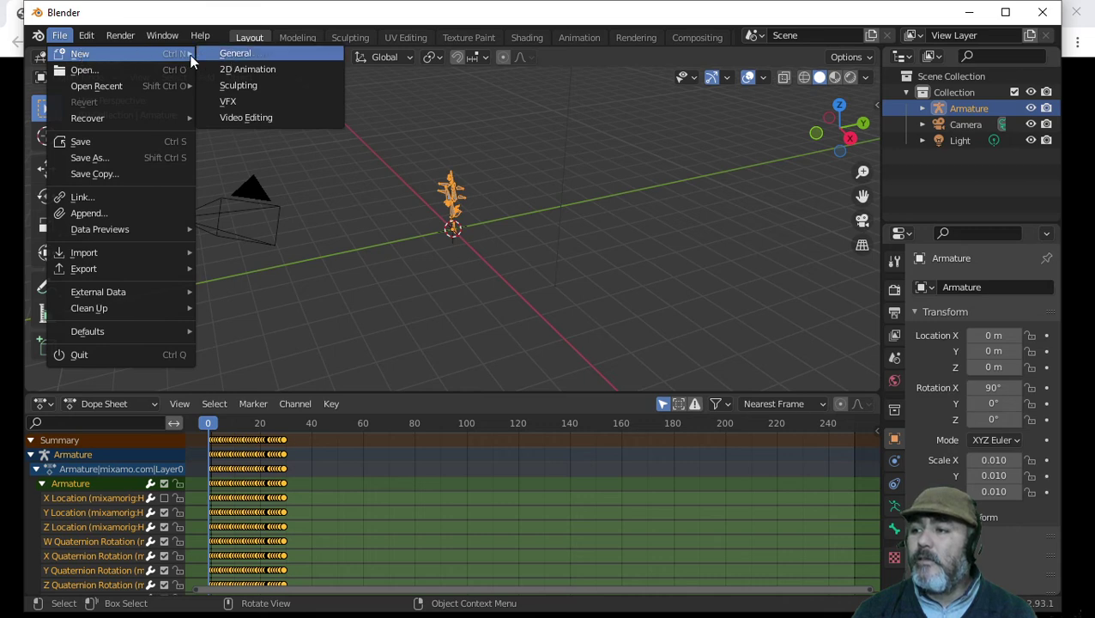
{"action": "left_click", "coordinate": [224, 55]}
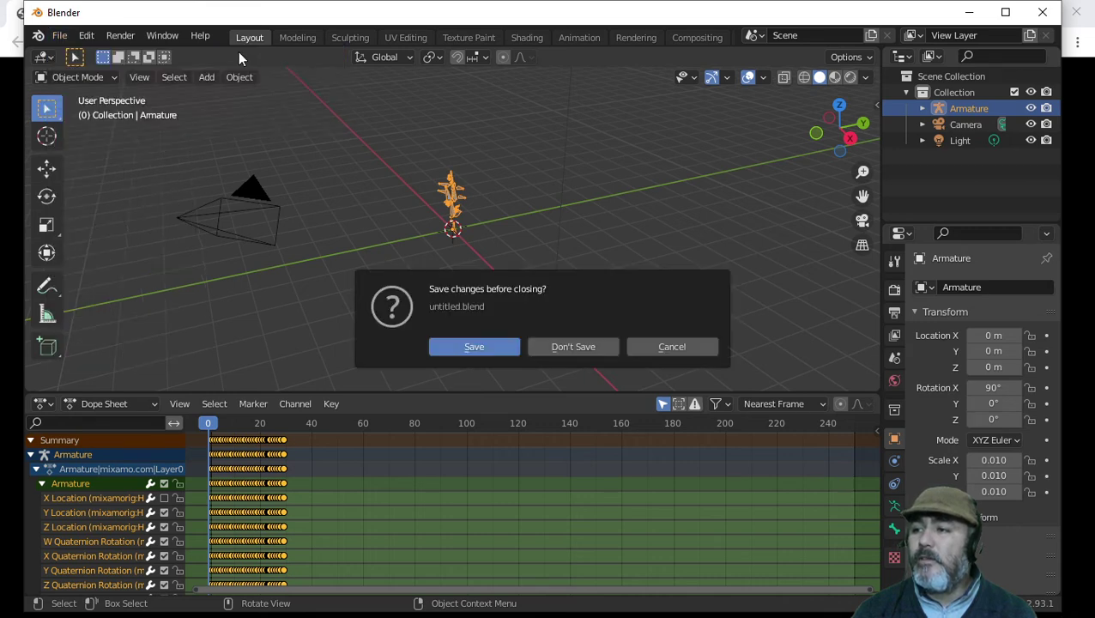
{"action": "left_click", "coordinate": [559, 346]}
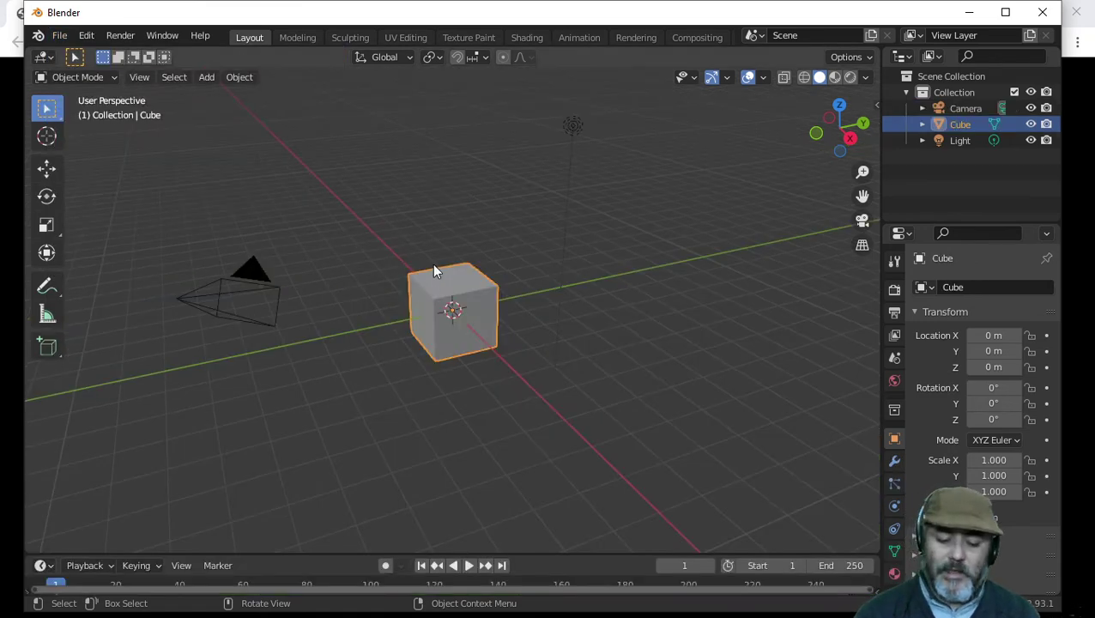
{"action": "key", "text": "Delete"}
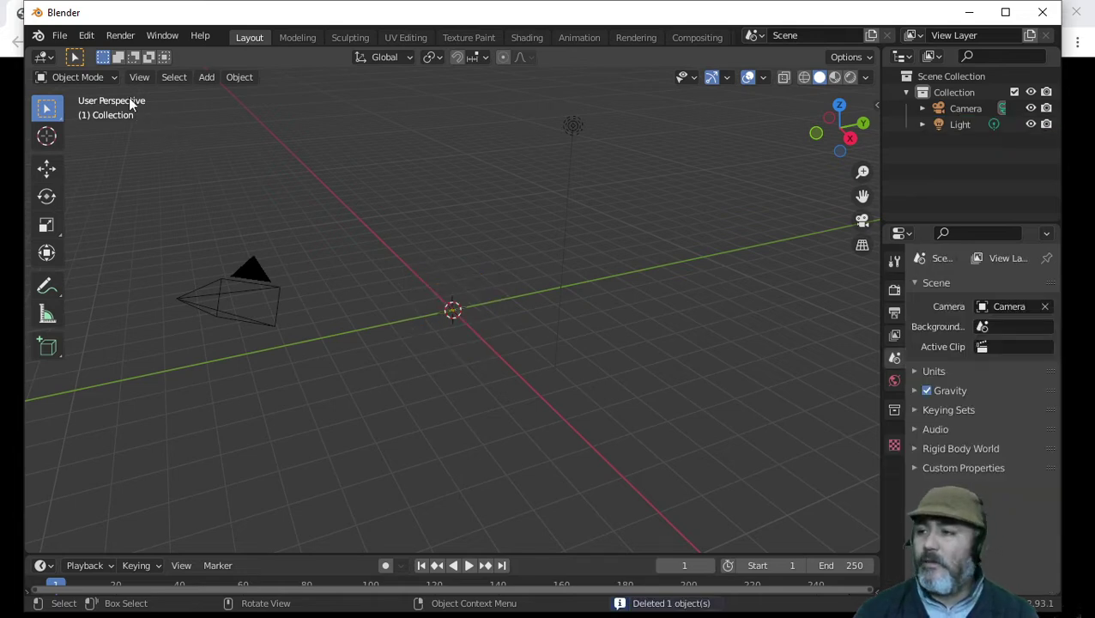
Step: Import right strafe.fbx from the recent animations folder as an FBX
{"action": "left_click", "coordinate": [60, 36]}
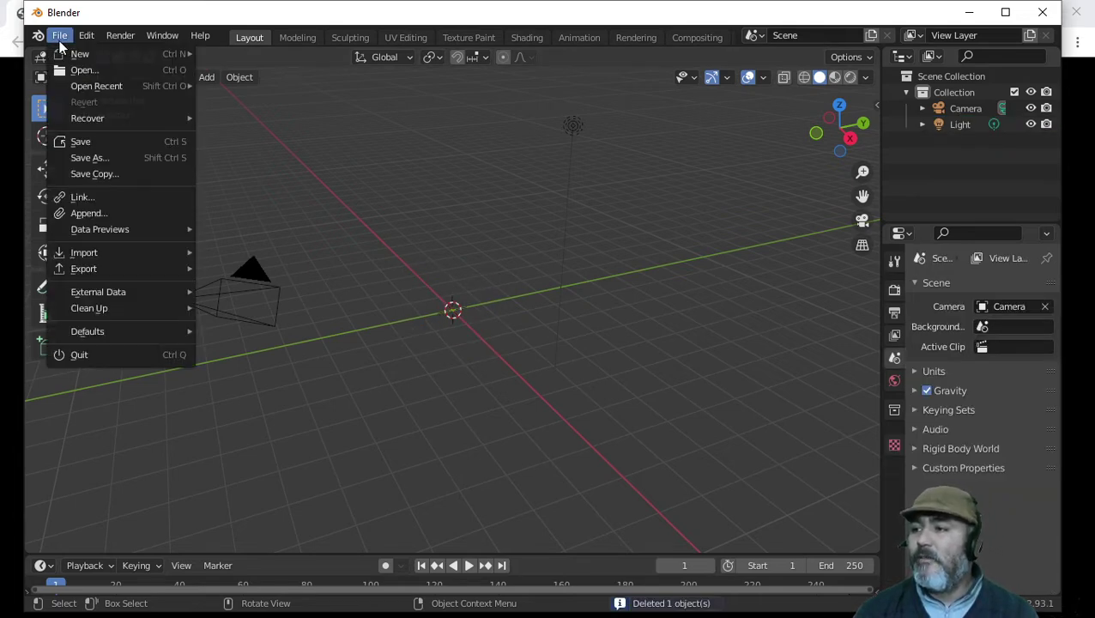
{"action": "mouse_move", "coordinate": [106, 253]}
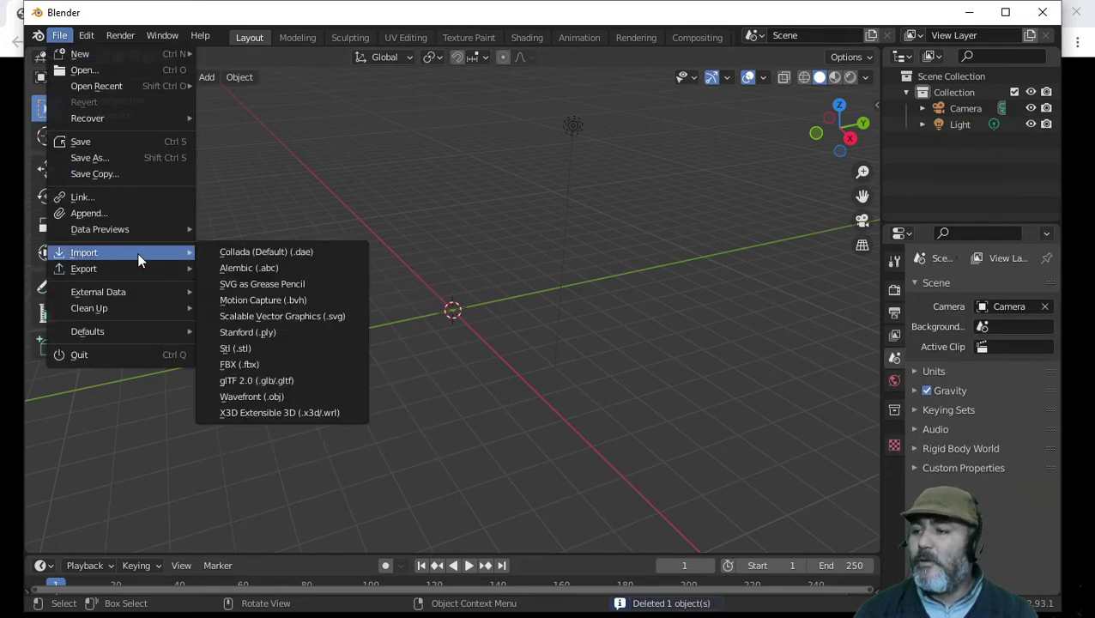
{"action": "left_click", "coordinate": [262, 364]}
{"action": "left_click", "coordinate": [180, 455]}
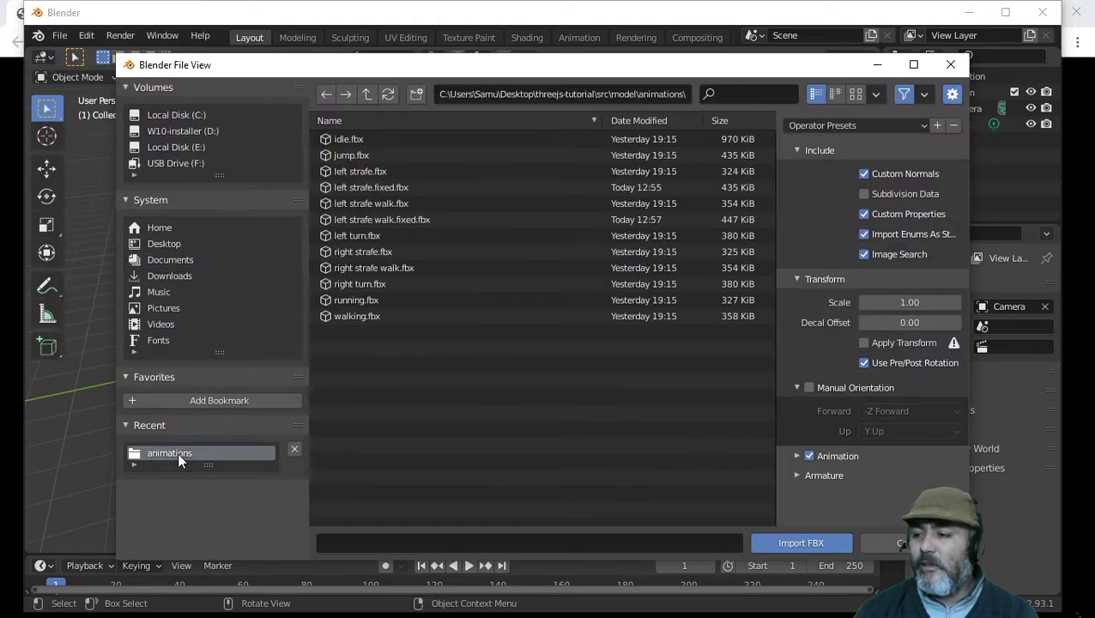
{"action": "left_click", "coordinate": [378, 253]}
{"action": "left_click", "coordinate": [783, 546]}
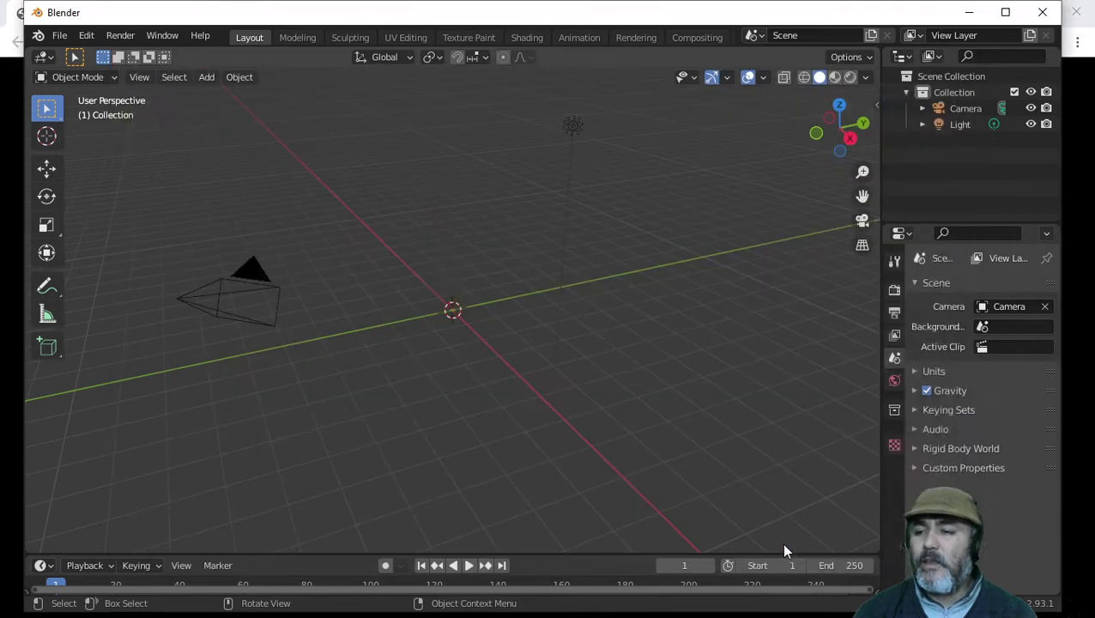
Step: Enlarge the timeline area, change it to a Dope Sheet with the armature's bone channels expanded, and return the playhead to frame 0
{"action": "left_click_drag", "start_coordinate": [331, 556], "coordinate": [359, 341]}
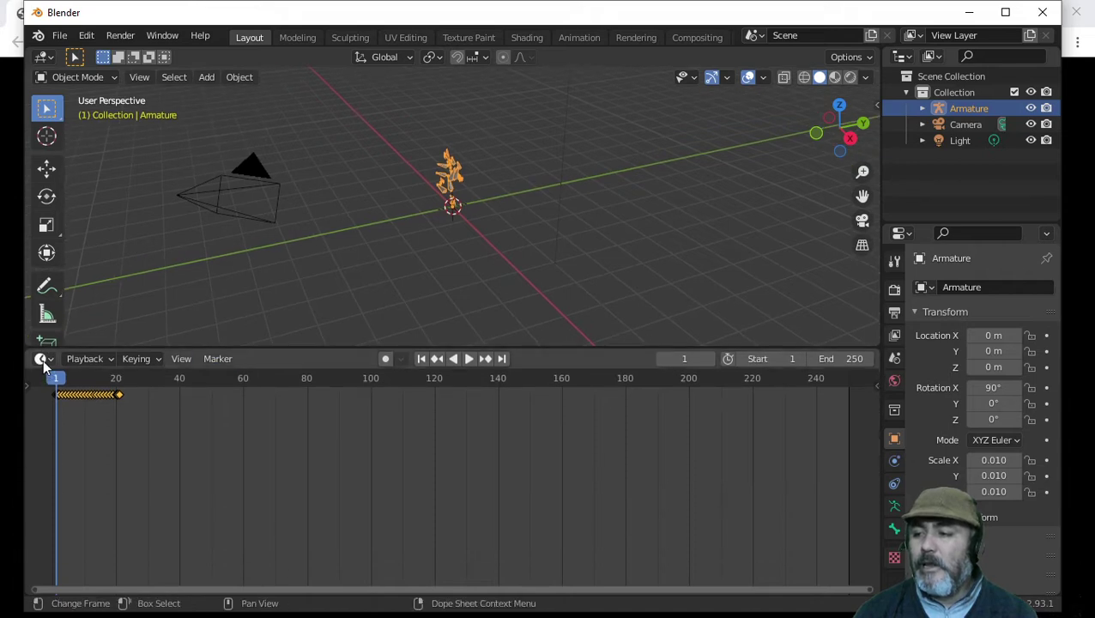
{"action": "left_click", "coordinate": [42, 359]}
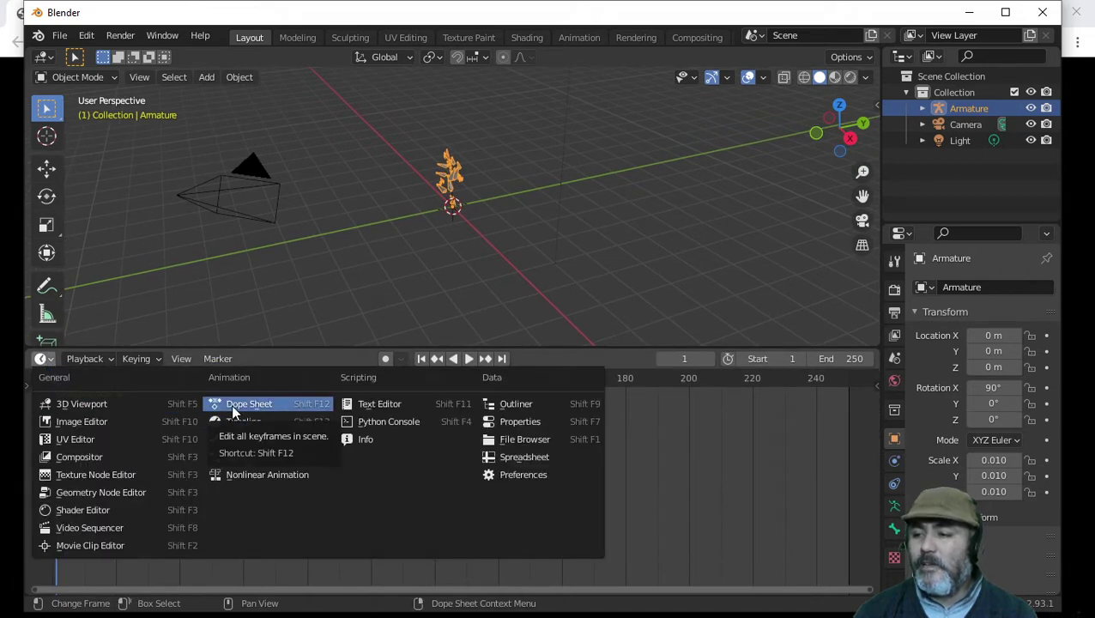
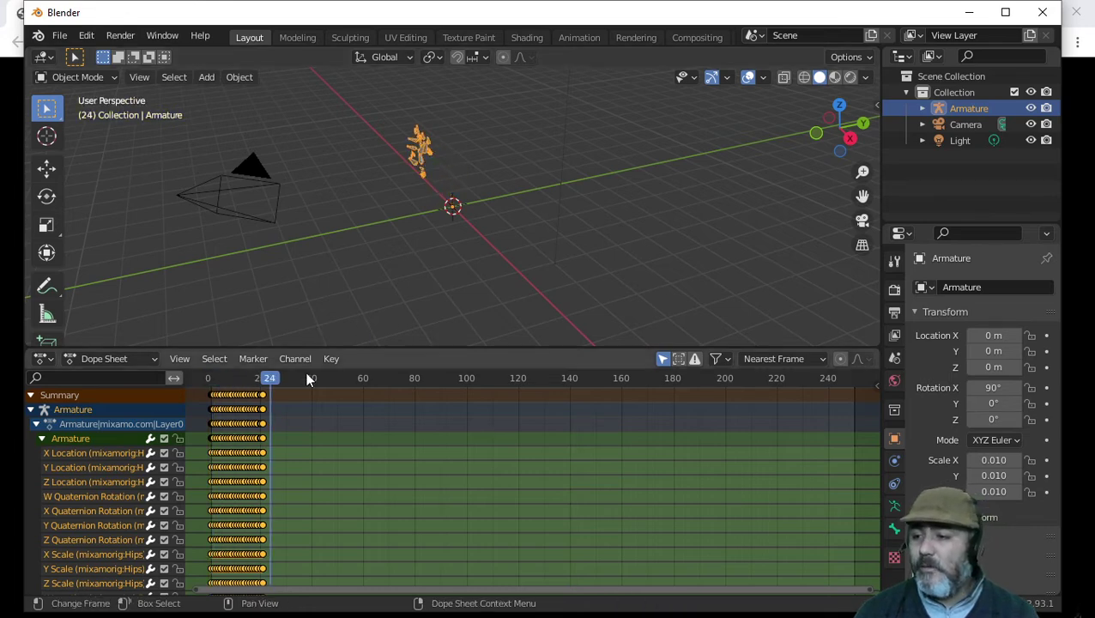
{"action": "key", "text": "shift+Left"}
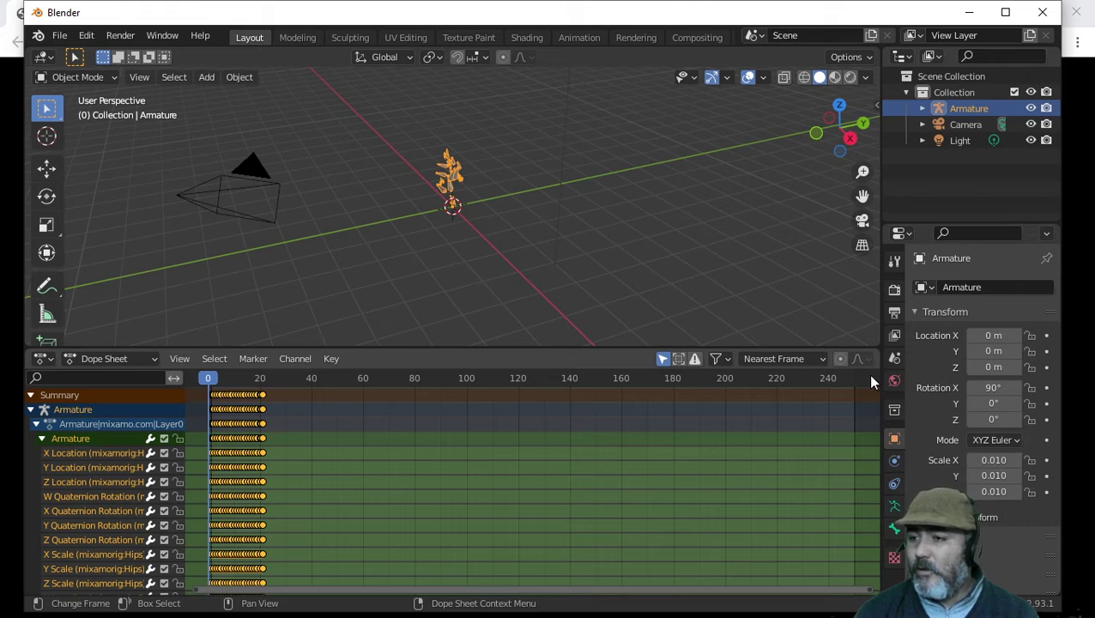
Step: Mute the X Location channel of the mixamorig hips bone, play the animation to check it, and return the playhead to frame 0
{"action": "left_click", "coordinate": [161, 453]}
{"action": "key", "text": "space"}
{"action": "key", "text": "space"}
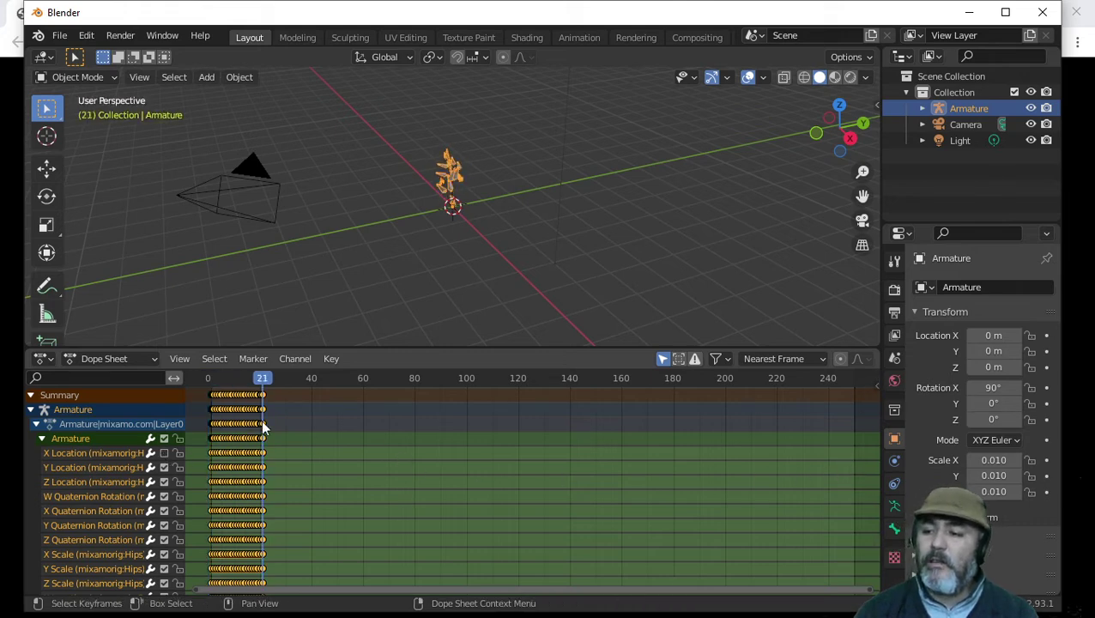
{"action": "key", "text": "shift+Left"}
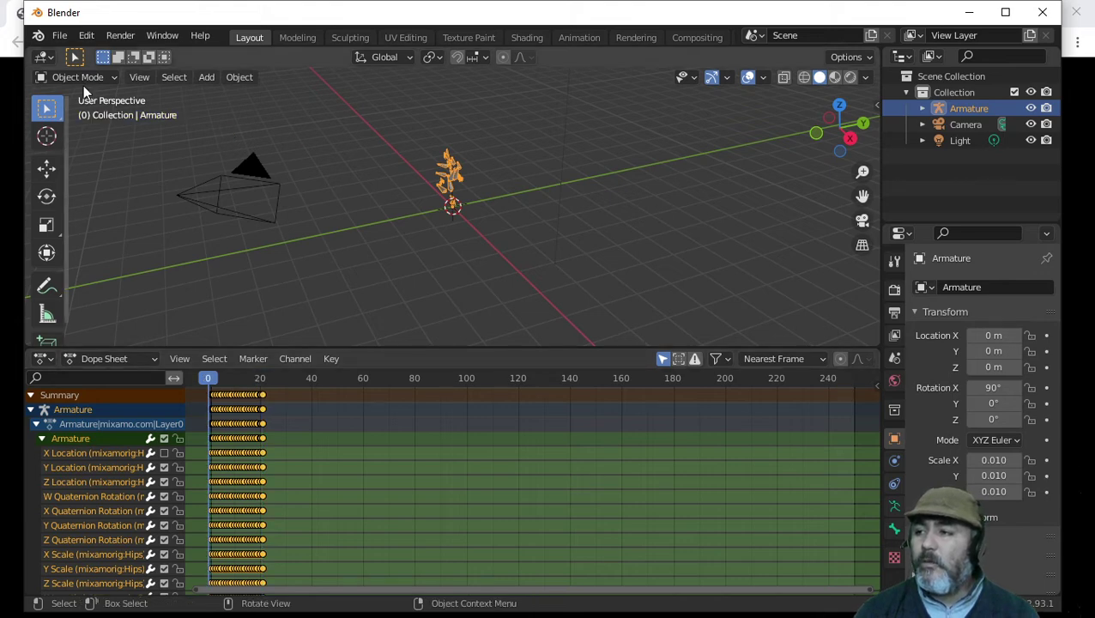
{"action": "left_click", "coordinate": [60, 39]}
{"action": "mouse_move", "coordinate": [86, 252]}
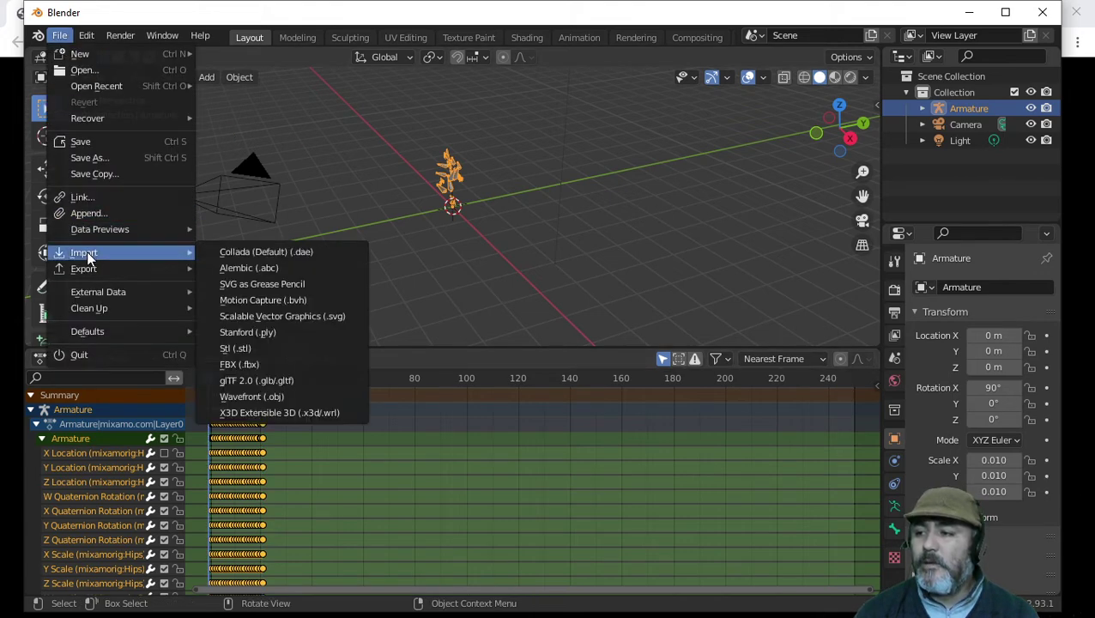
{"action": "left_click", "coordinate": [240, 365]}
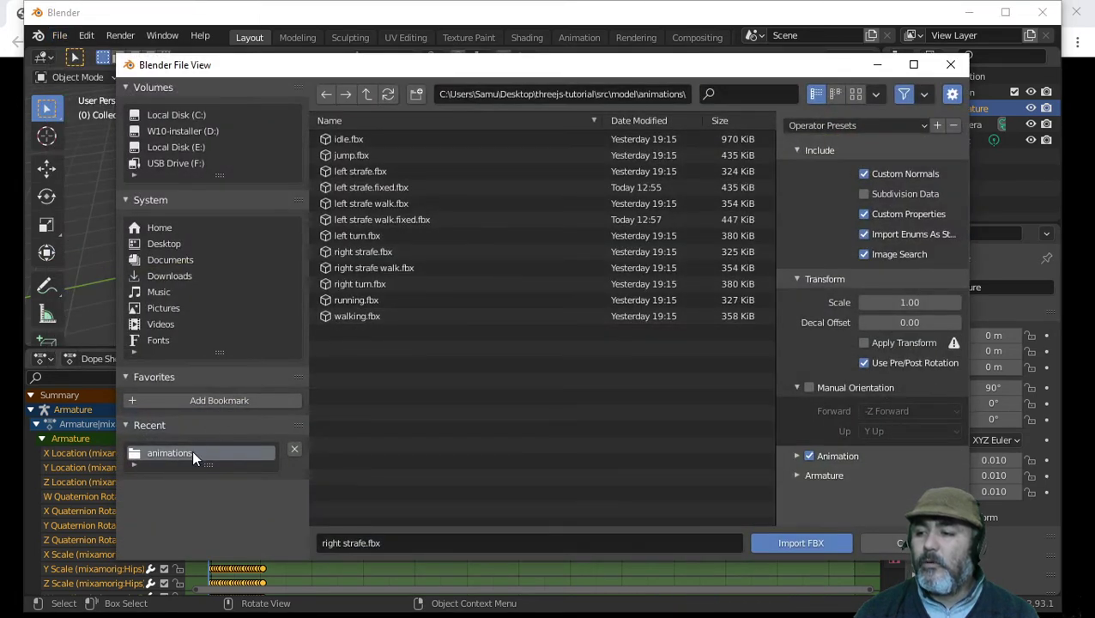
{"action": "left_click", "coordinate": [374, 253]}
{"action": "left_click", "coordinate": [407, 544]}
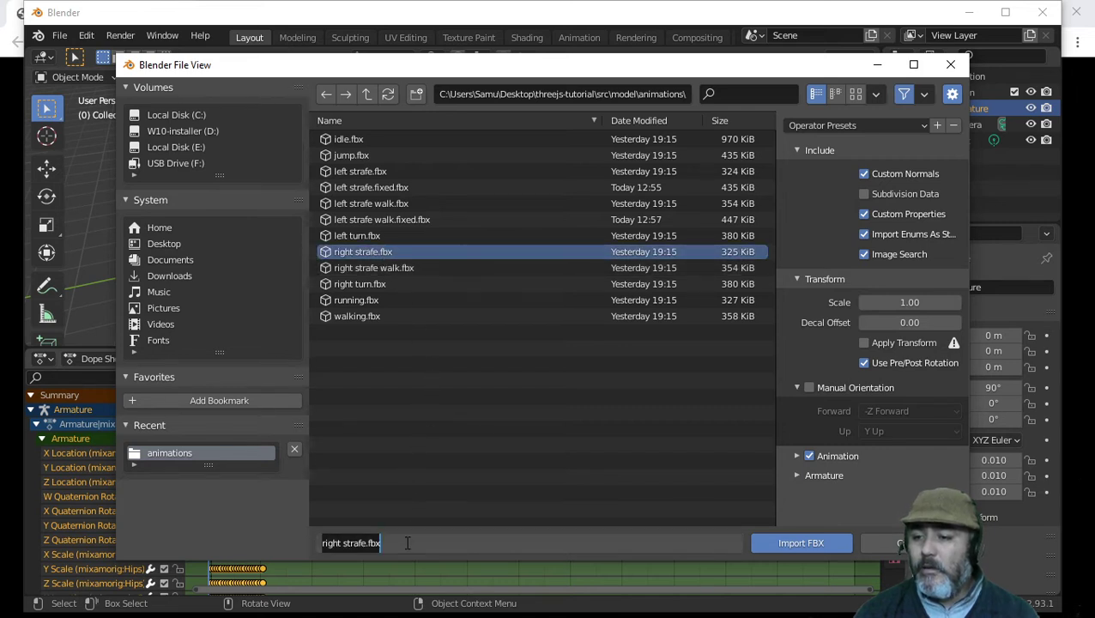
{"action": "left_click", "coordinate": [406, 543]}
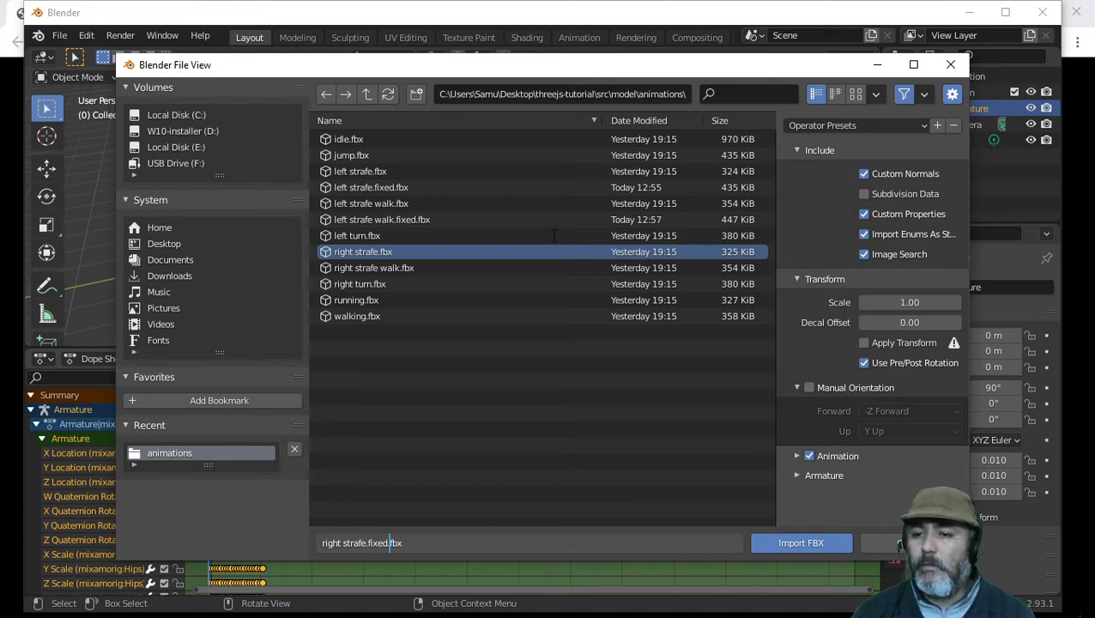
{"action": "key", "text": "Escape"}
{"action": "key", "text": "Return"}
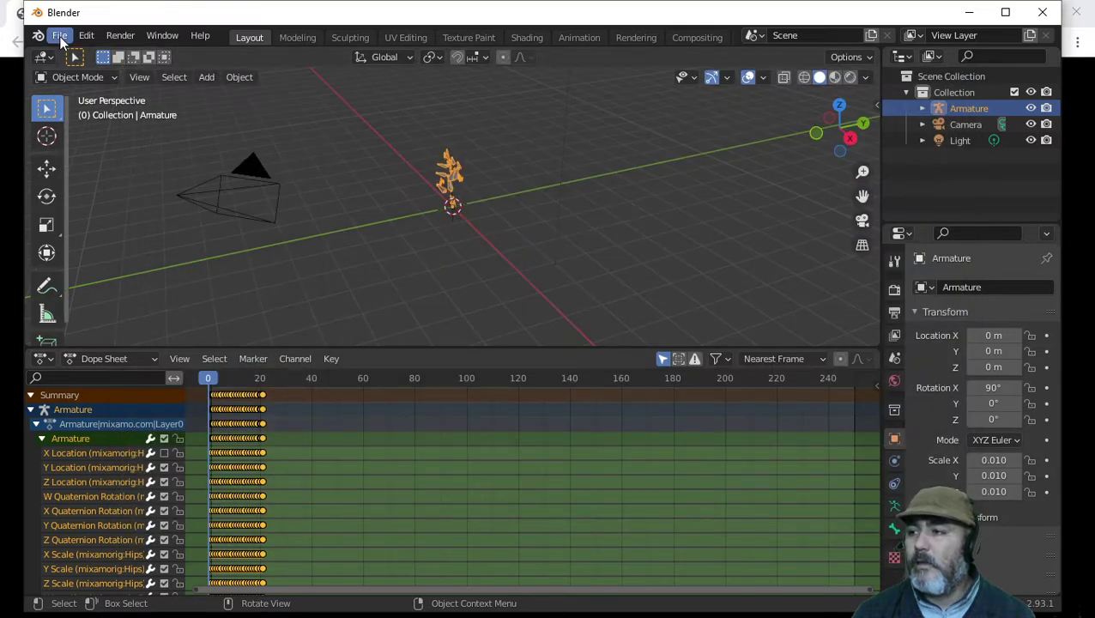
Step: Start an FBX export into the recent animations folder and name the file right strafe.fixed.fbx, based on the existing right strafe.fbx
{"action": "left_click", "coordinate": [59, 36]}
{"action": "mouse_move", "coordinate": [100, 258]}
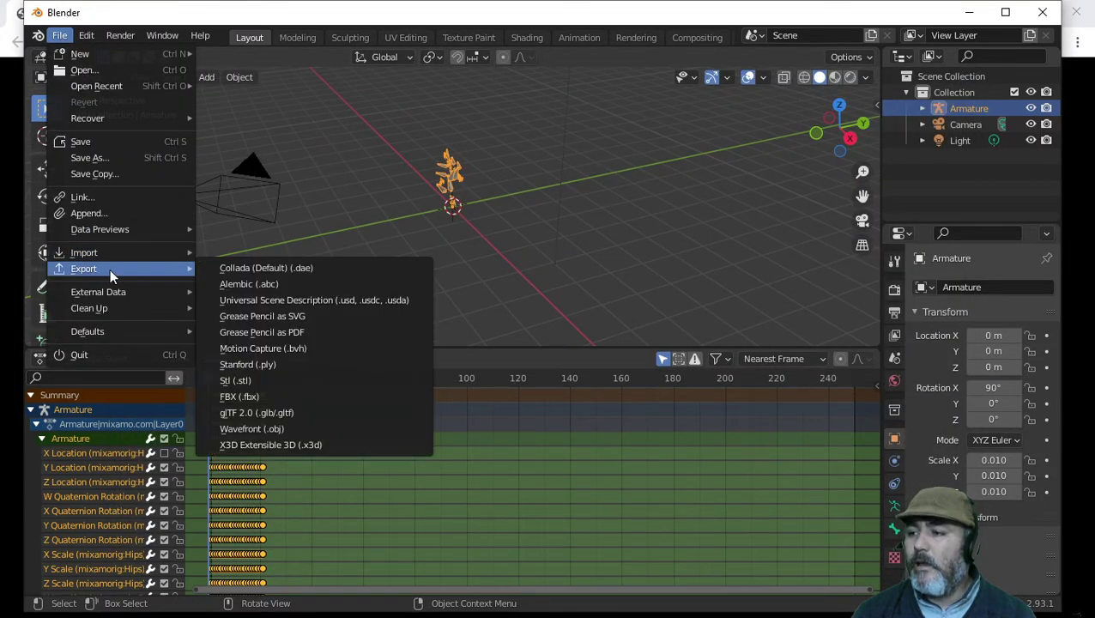
{"action": "left_click", "coordinate": [282, 396]}
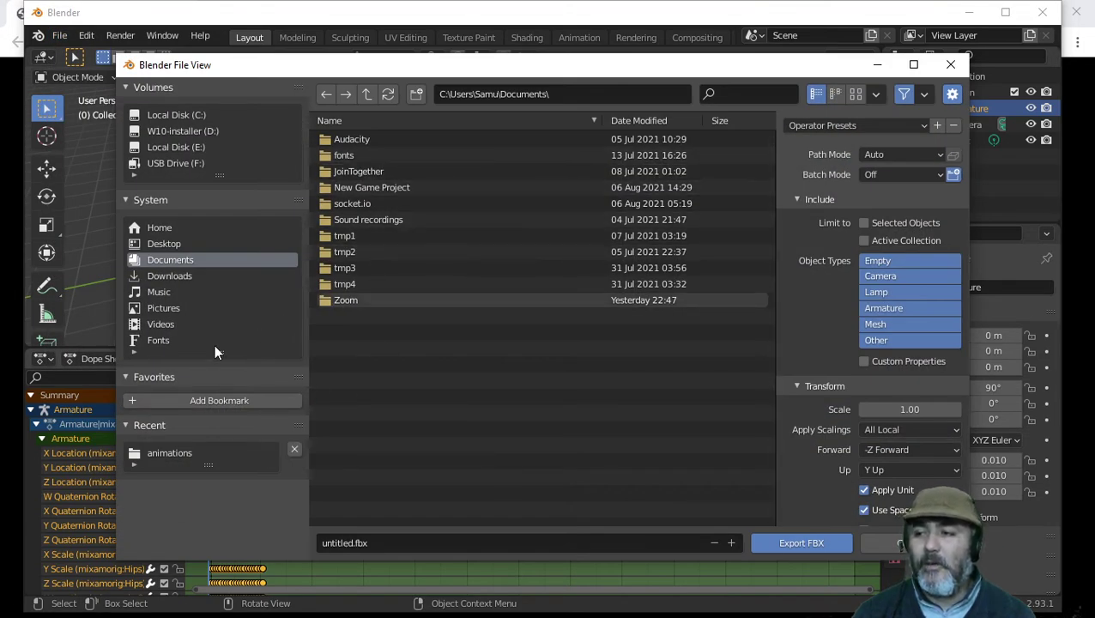
{"action": "left_click", "coordinate": [175, 452]}
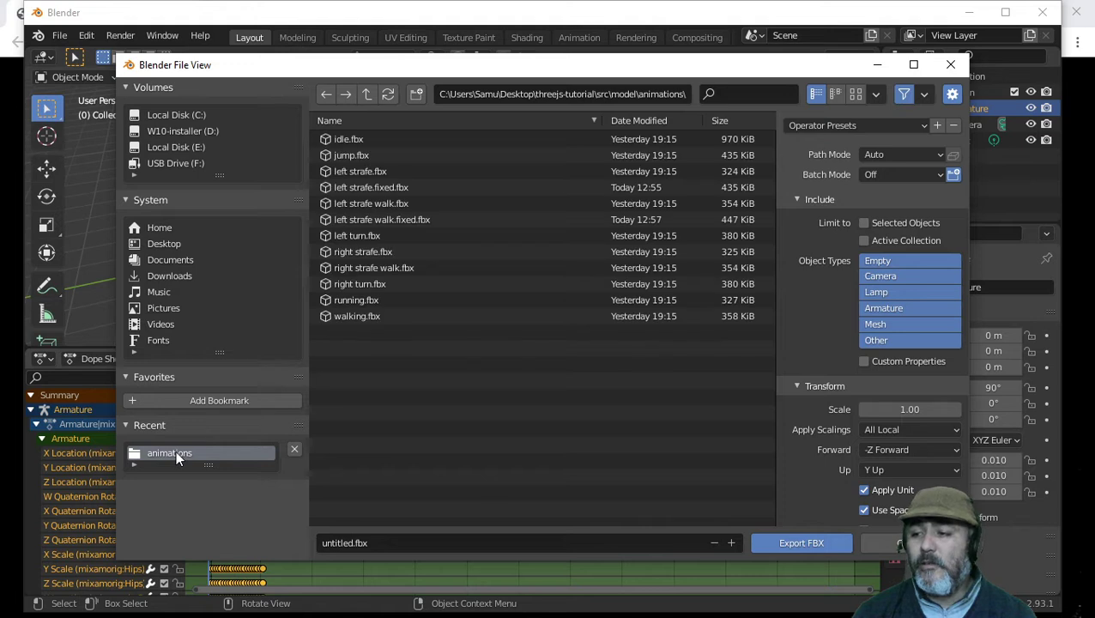
{"action": "left_click", "coordinate": [386, 251]}
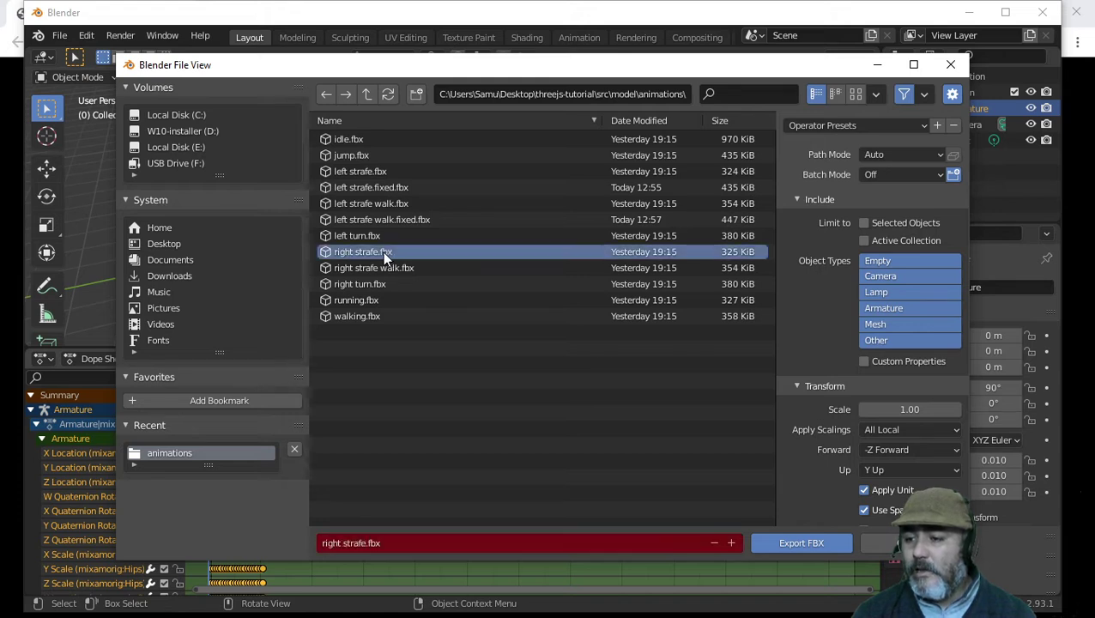
{"action": "left_click", "coordinate": [397, 540]}
{"action": "key", "text": "Left"}
{"action": "key", "text": "Left"}
{"action": "key", "text": "Left"}
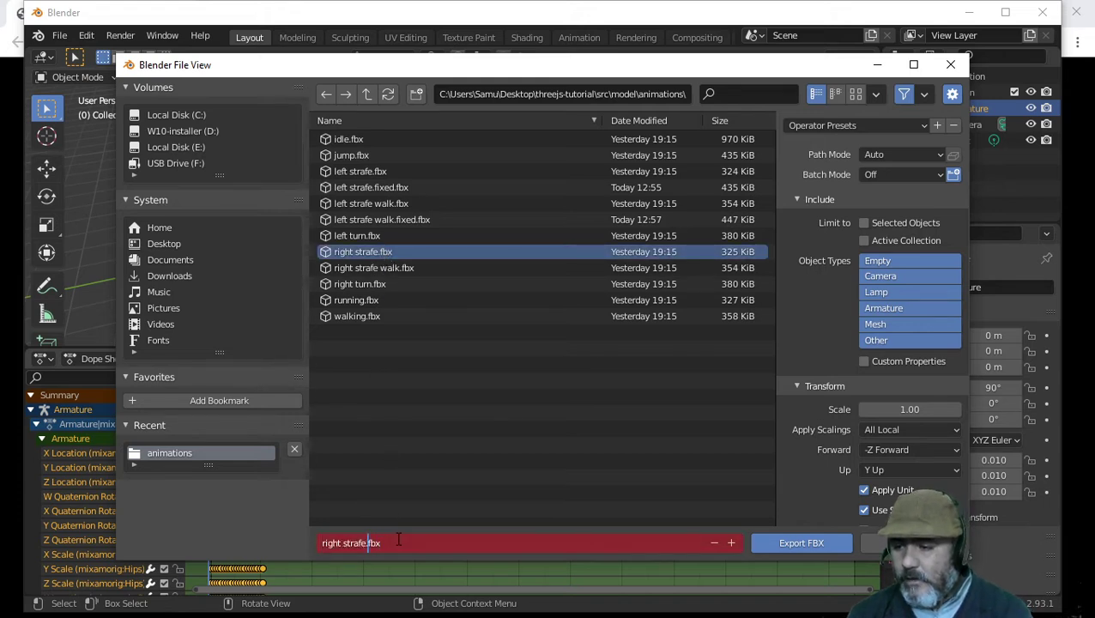
{"action": "type", "text": "fixed"}
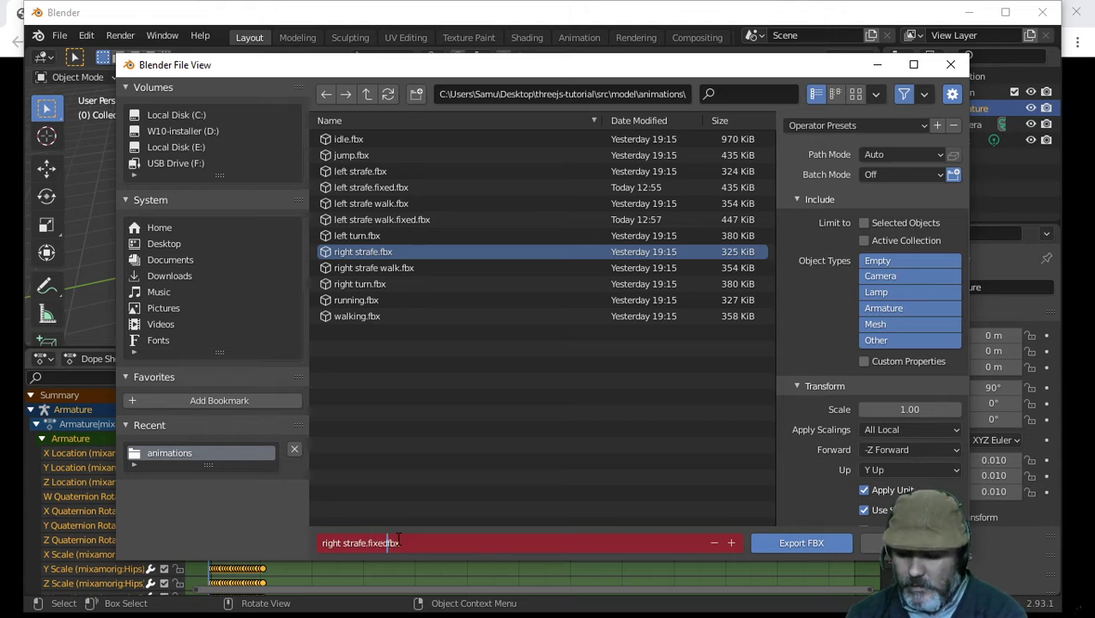
{"action": "type", "text": "."}
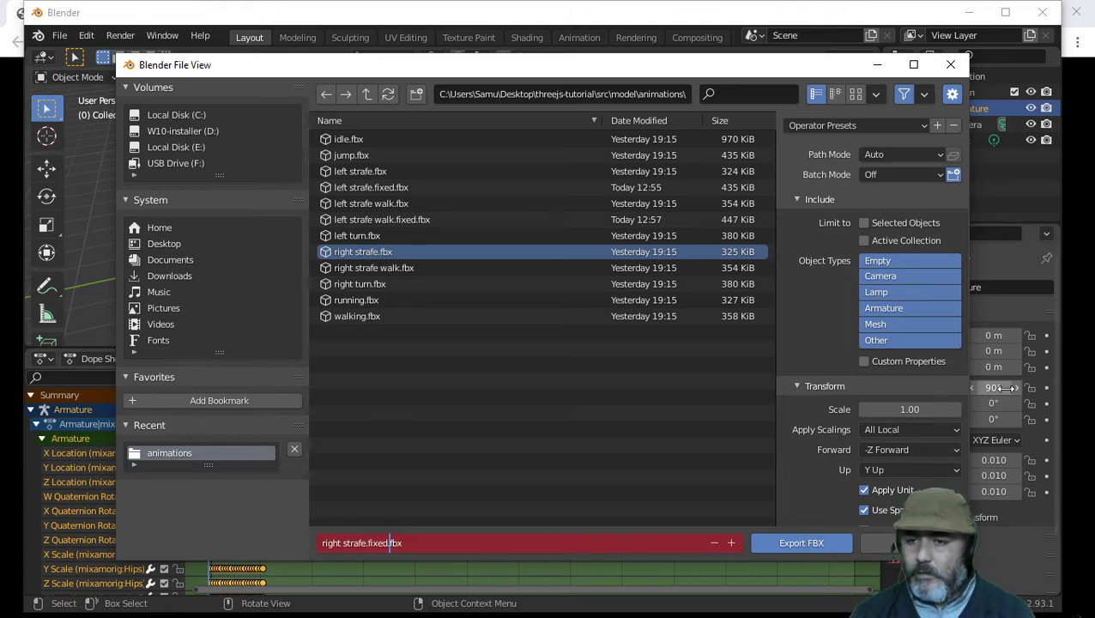
Step: Limit the exported object types to Armature, set the scale to .01, and export the FBX
{"action": "left_click", "coordinate": [904, 314]}
{"action": "left_click", "coordinate": [902, 308]}
{"action": "left_click", "coordinate": [915, 411]}
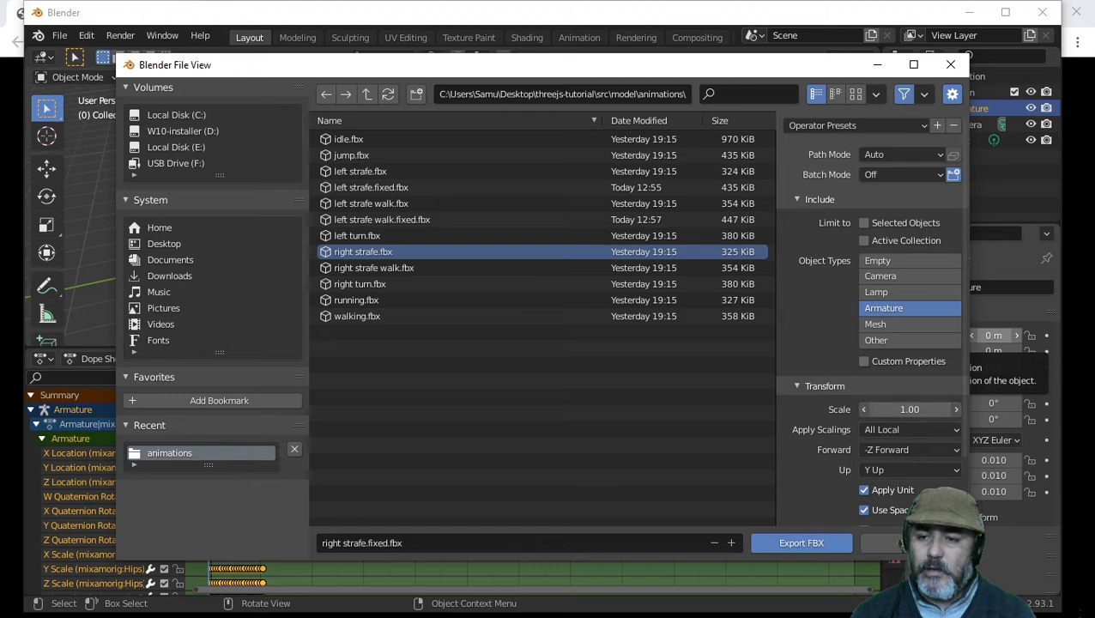
{"action": "key", "text": "BackSpace"}
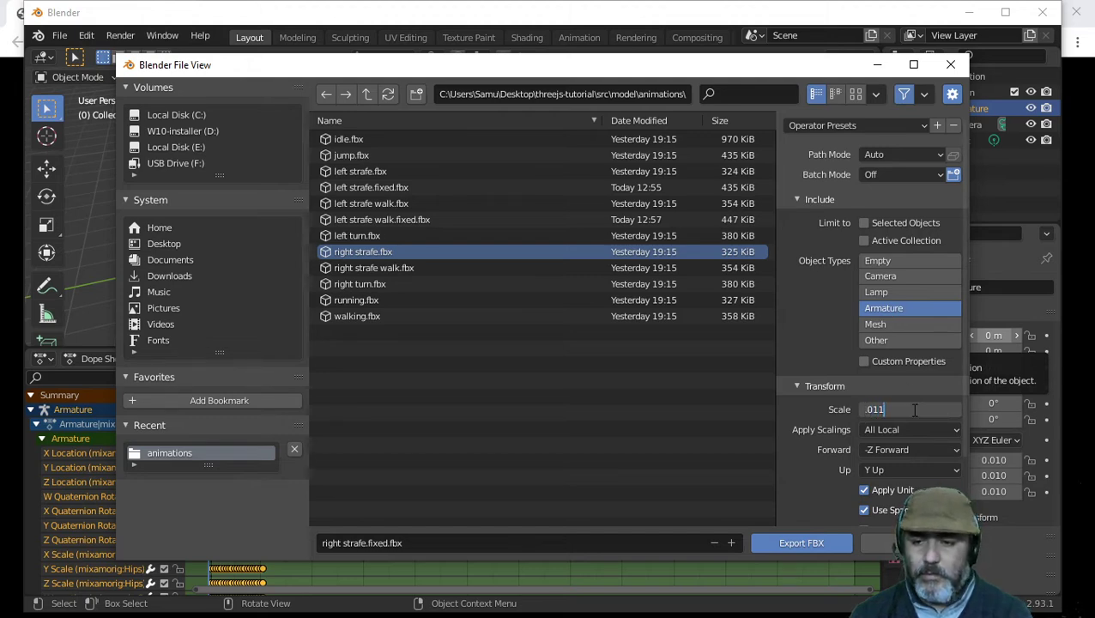
{"action": "type", "text": ".011"}
{"action": "key", "text": "BackSpace"}
{"action": "left_click", "coordinate": [805, 542]}
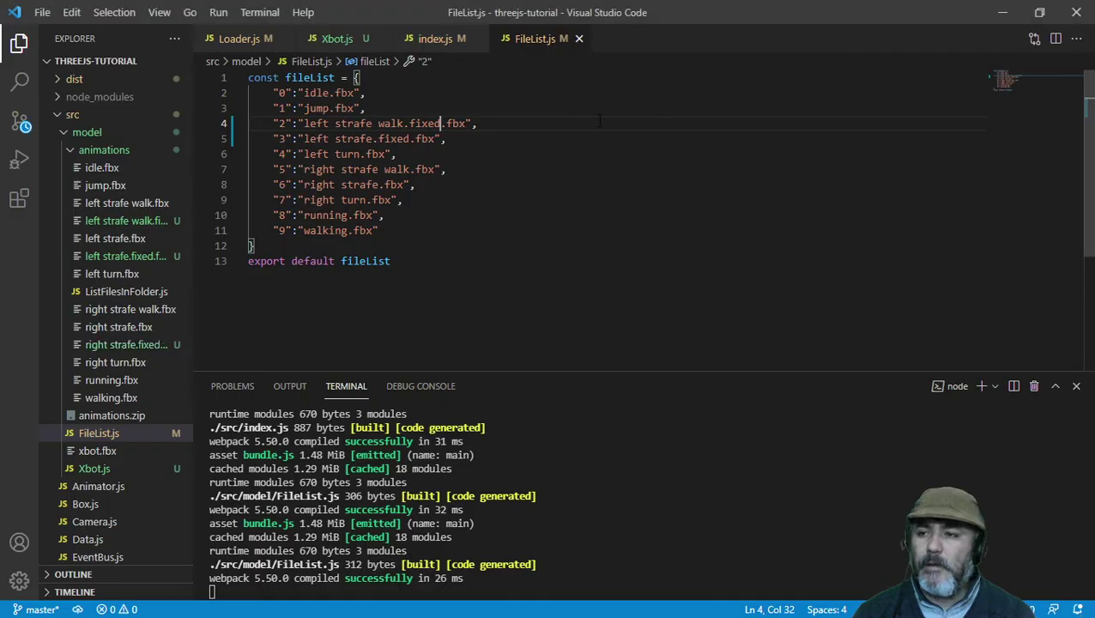
Step: In Visual Studio Code, change entry "6" of FileList.js to right strafe.fixed.fbx, save the file, and switch to the browser to check the animation
{"action": "left_click", "coordinate": [376, 184]}
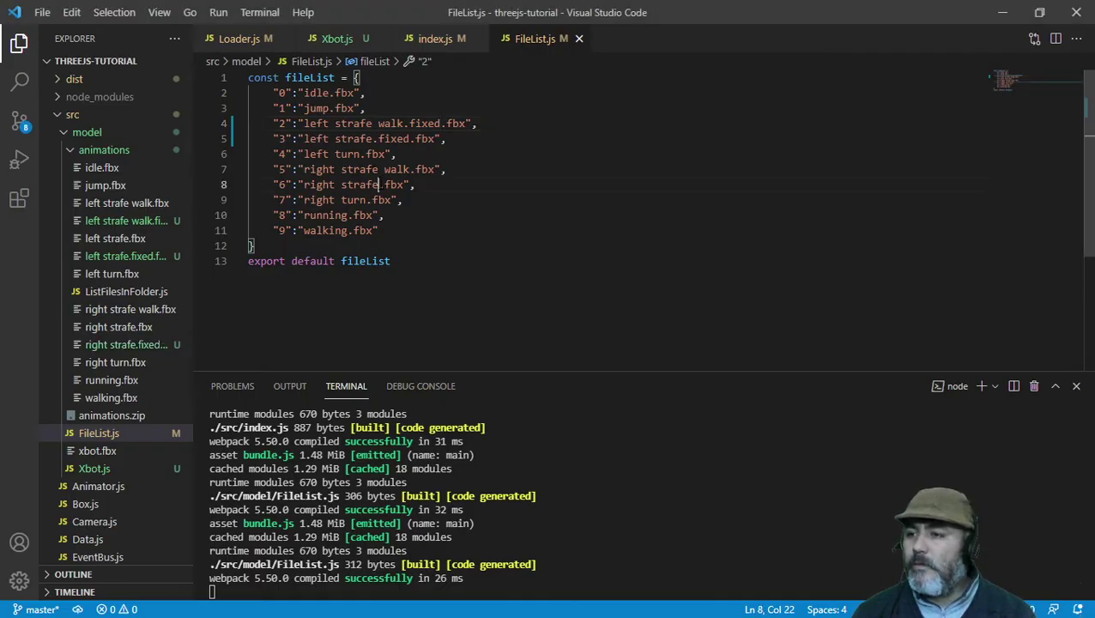
{"action": "type", "text": ".fixed"}
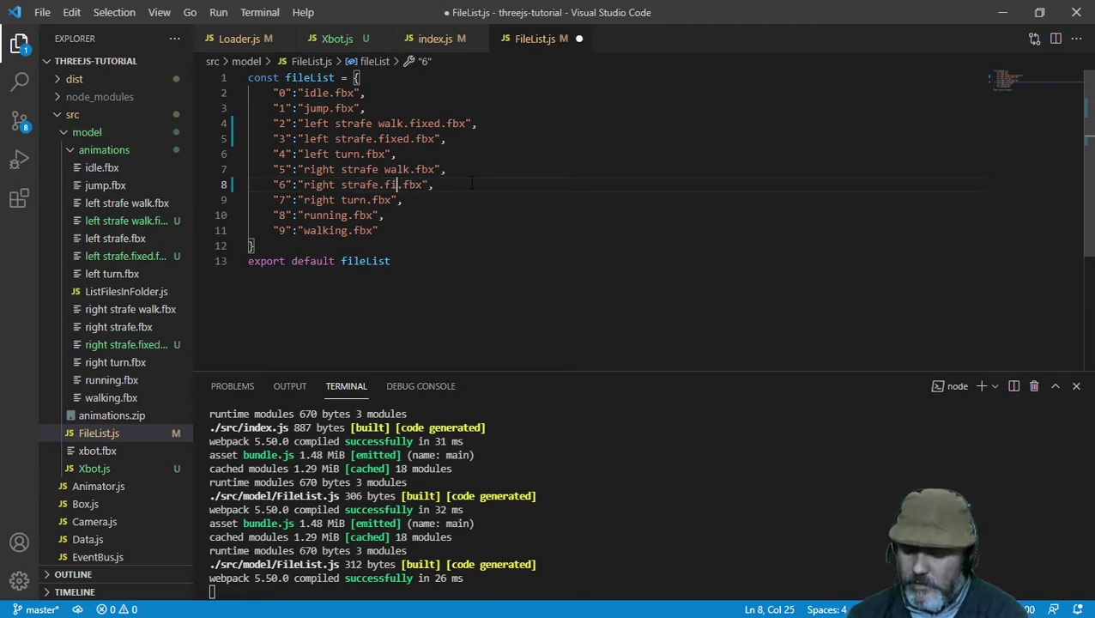
{"action": "key", "text": "ctrl+s"}
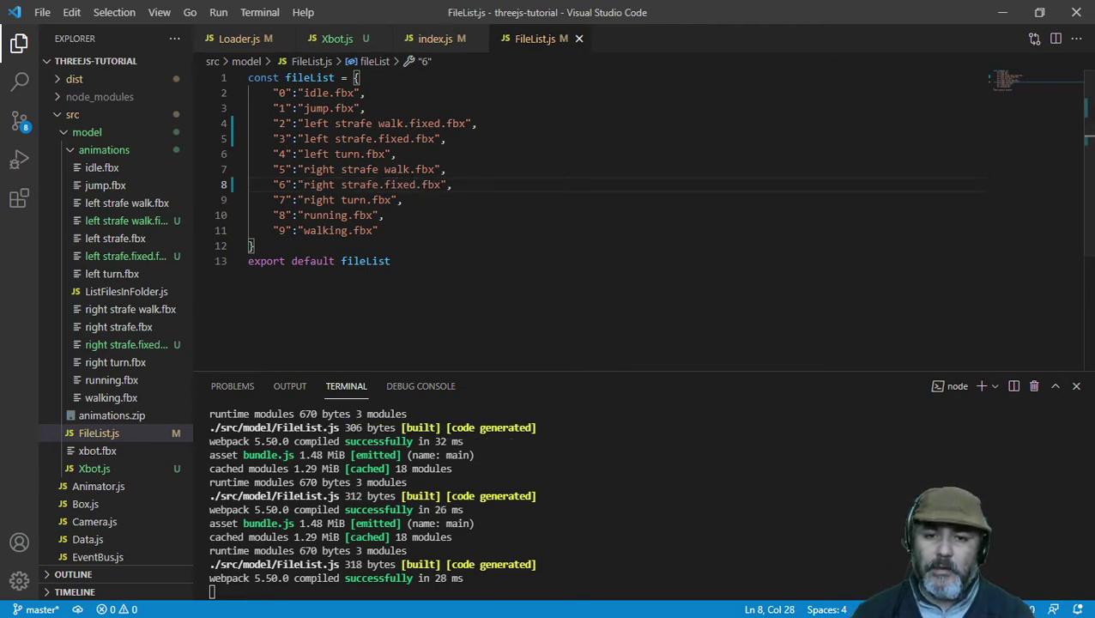
{"action": "key", "text": "alt+Tab"}
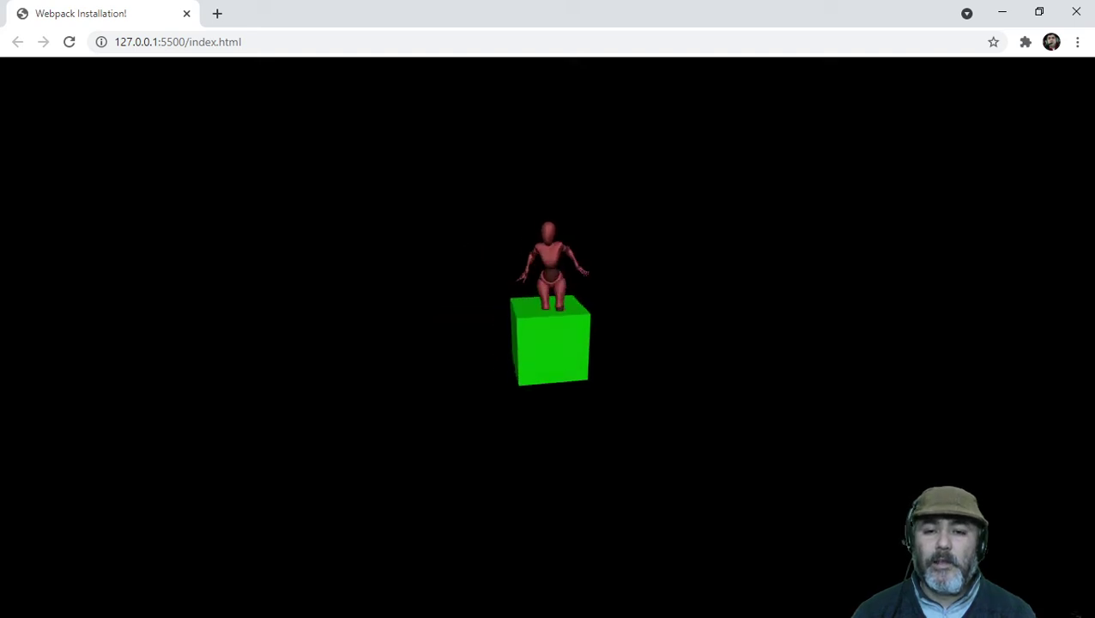
Step: Switch back to Blender, start a new General file without saving the right strafe scene, and delete the default cube
{"action": "key", "text": "alt+Tab"}
{"action": "left_click", "coordinate": [63, 35]}
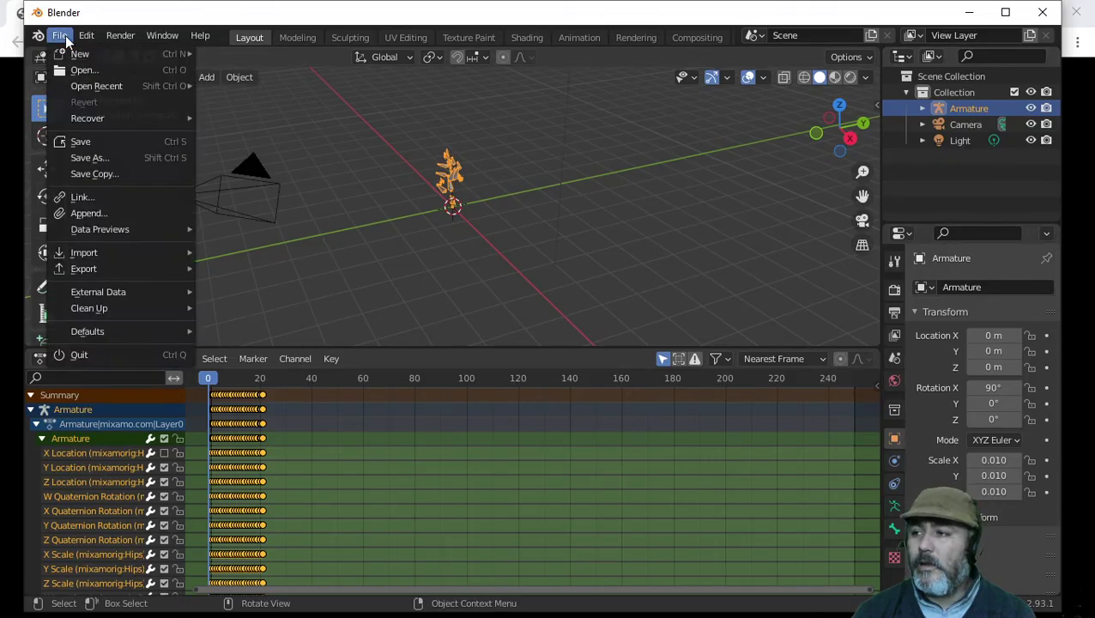
{"action": "mouse_move", "coordinate": [83, 53]}
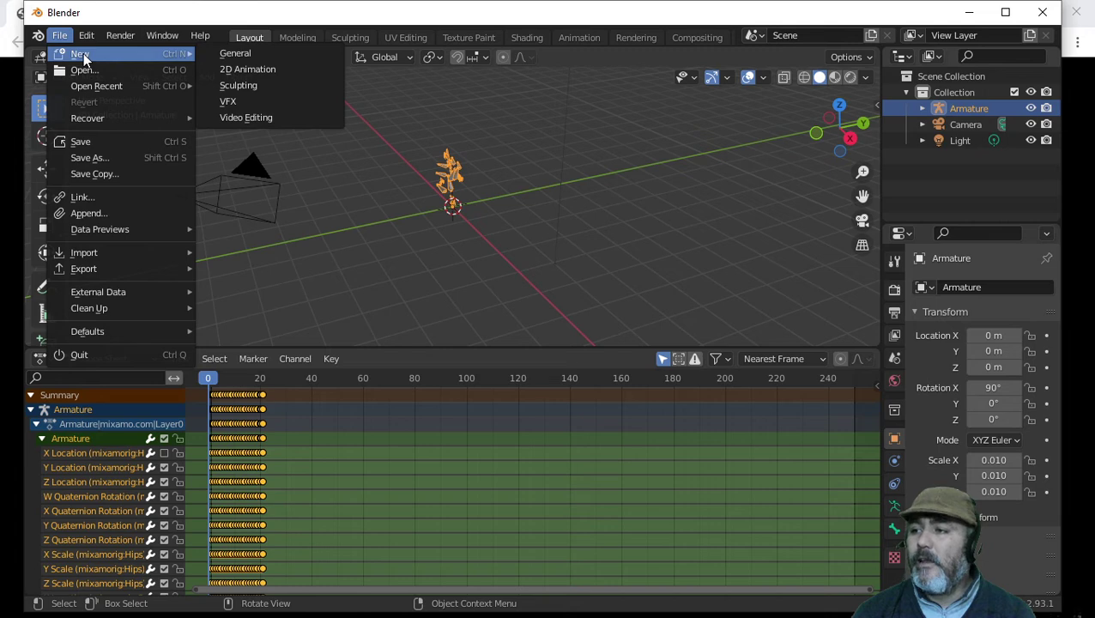
{"action": "left_click", "coordinate": [230, 54]}
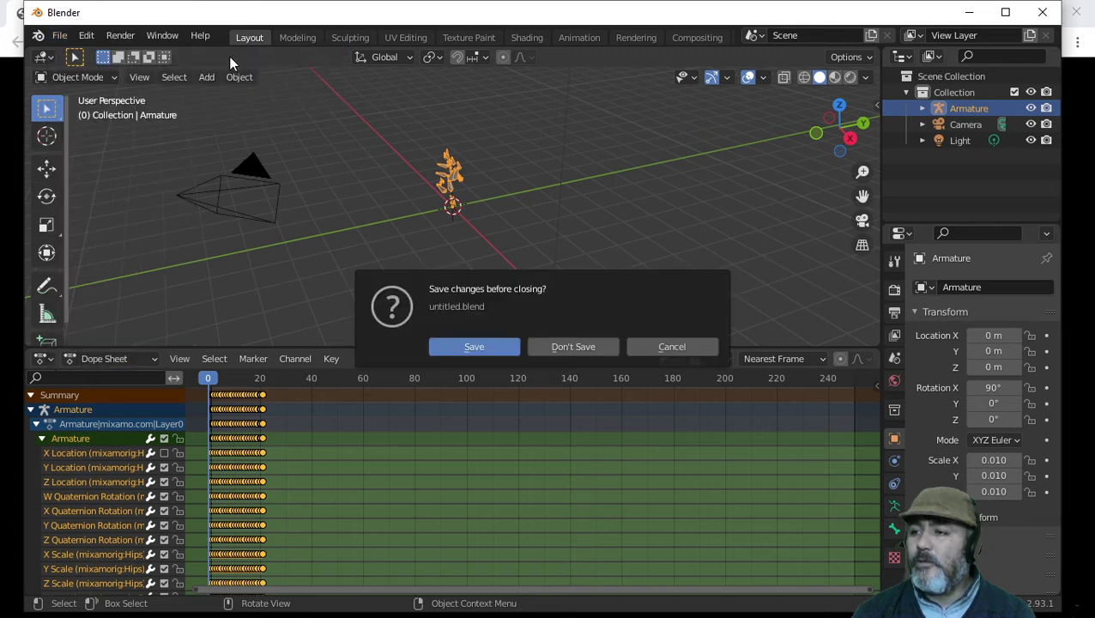
{"action": "left_click", "coordinate": [560, 344]}
{"action": "key", "text": "Delete"}
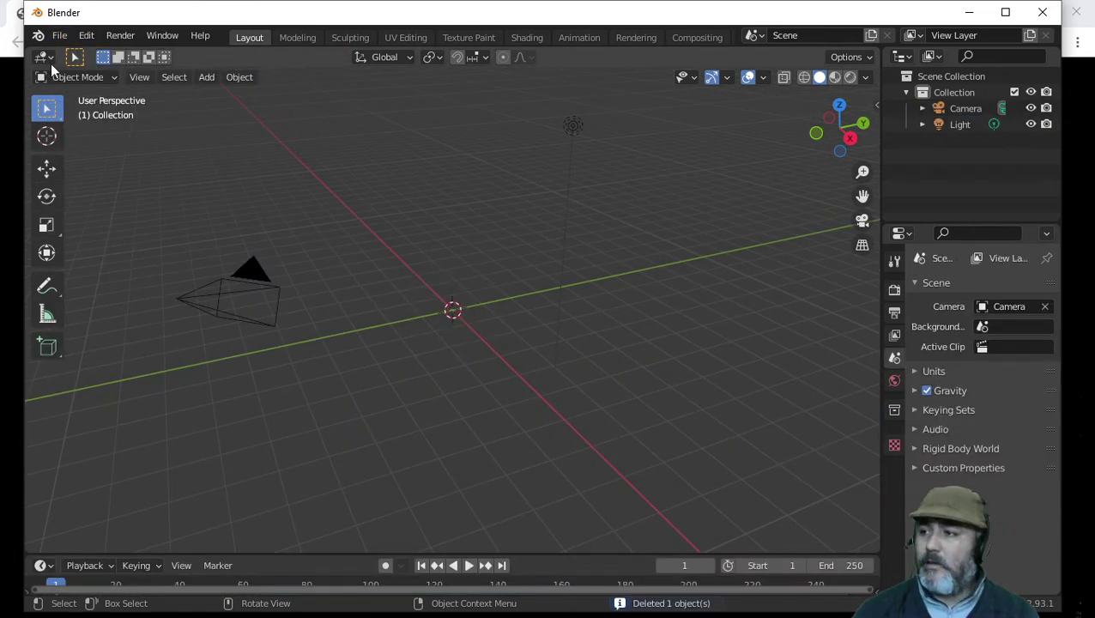
Step: Import right strafe walk.fbx from the recent animations folder as an FBX
{"action": "left_click", "coordinate": [59, 35]}
{"action": "mouse_move", "coordinate": [94, 252]}
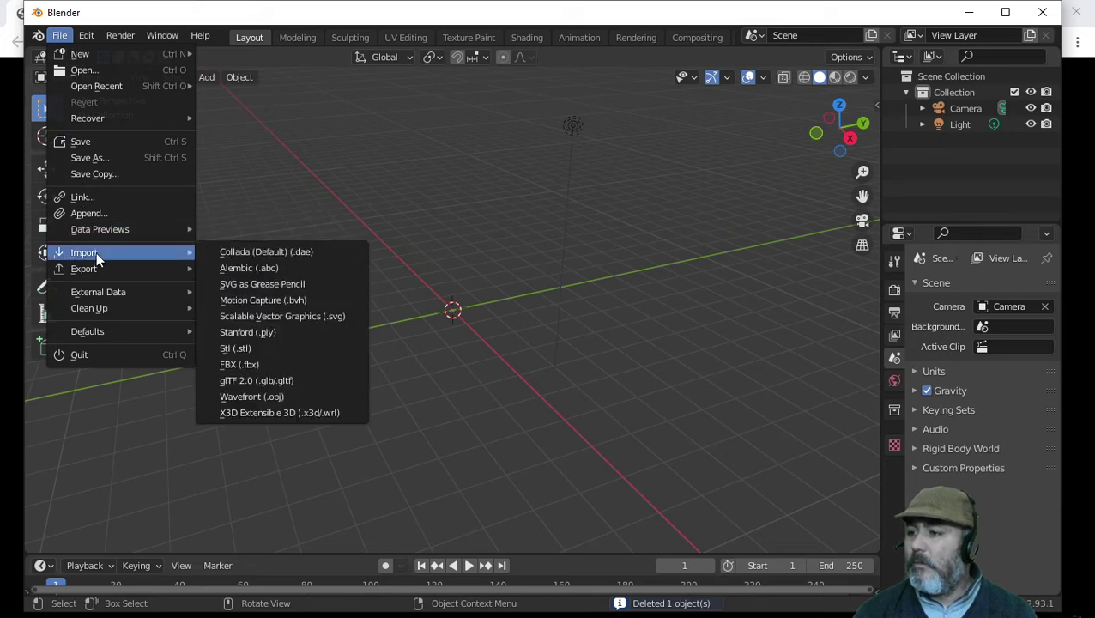
{"action": "left_click", "coordinate": [276, 360]}
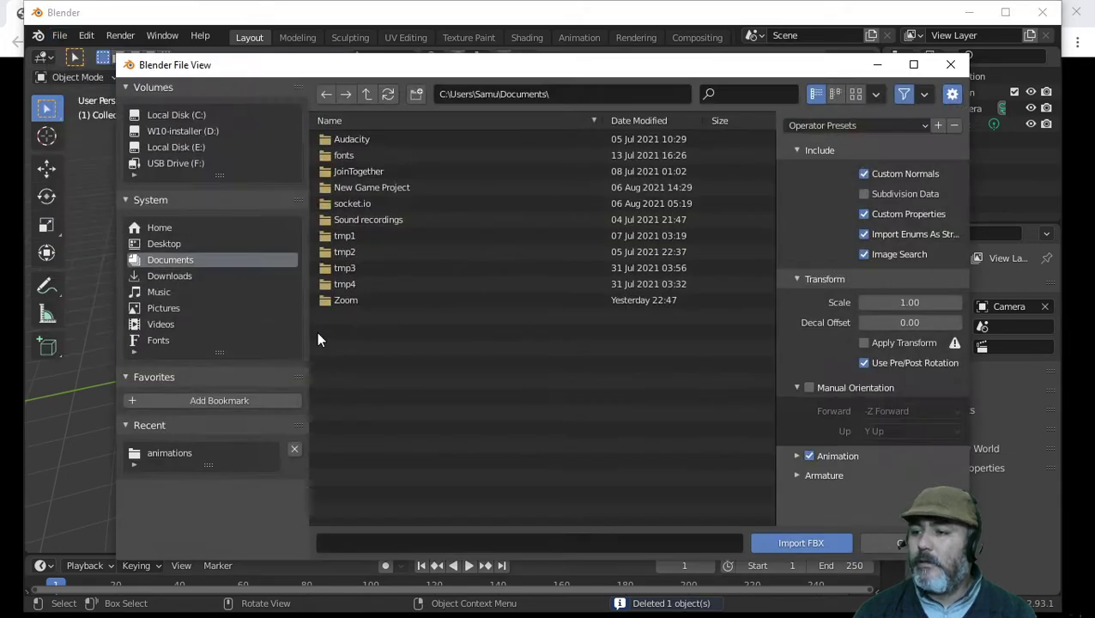
{"action": "left_click", "coordinate": [190, 454]}
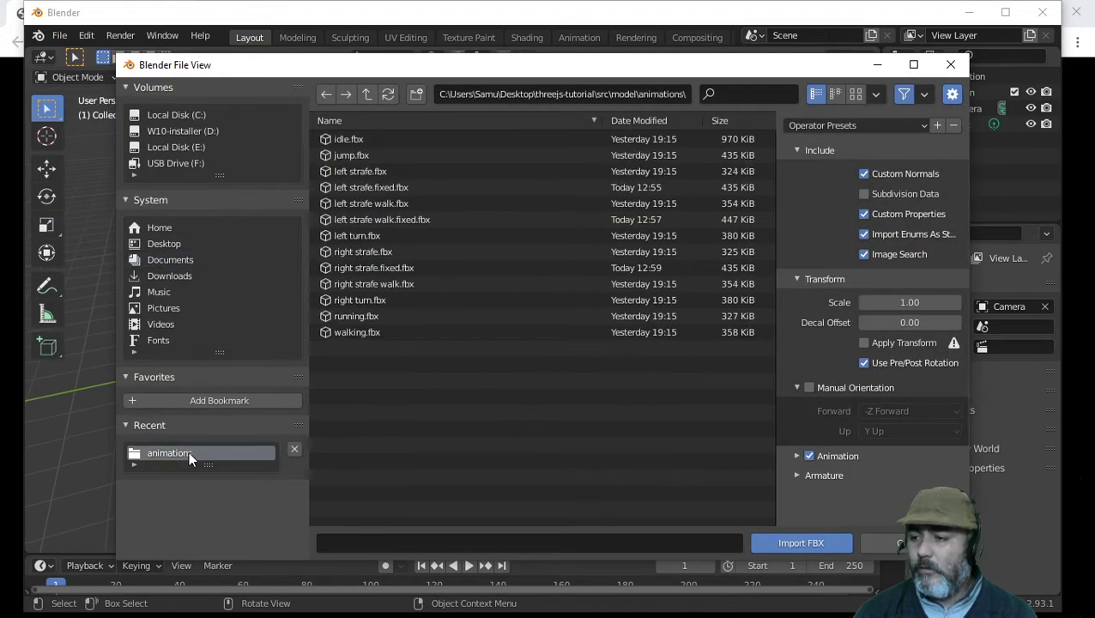
{"action": "left_click", "coordinate": [382, 286]}
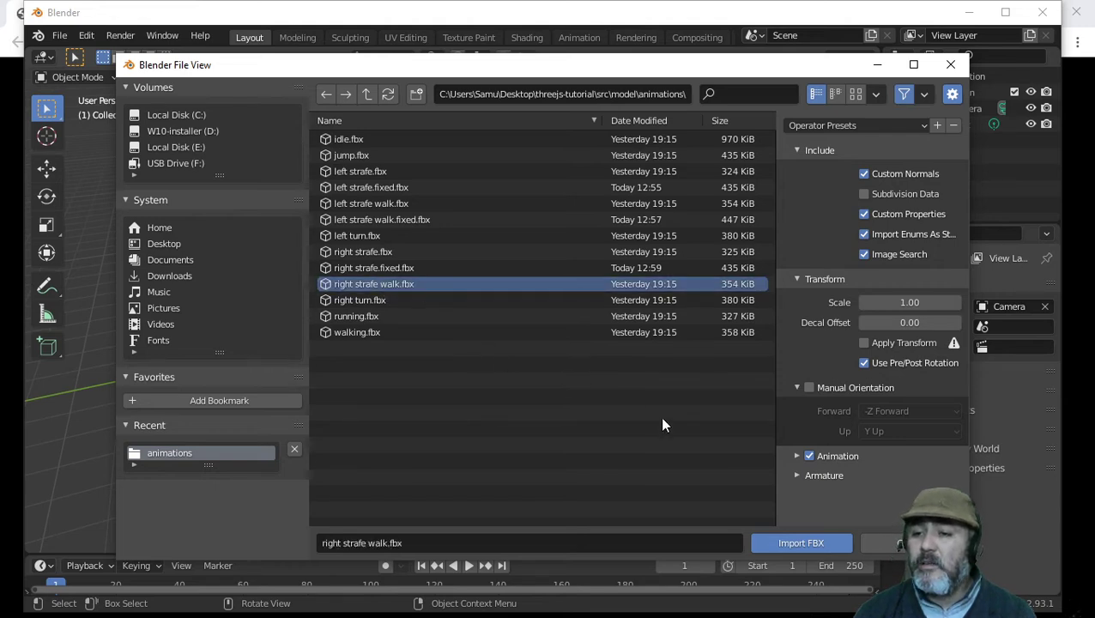
{"action": "left_click", "coordinate": [788, 542]}
Step: Enlarge the timeline area and change it to a Dope Sheet with the armature's bone channels expanded
{"action": "left_click_drag", "start_coordinate": [316, 553], "coordinate": [324, 387]}
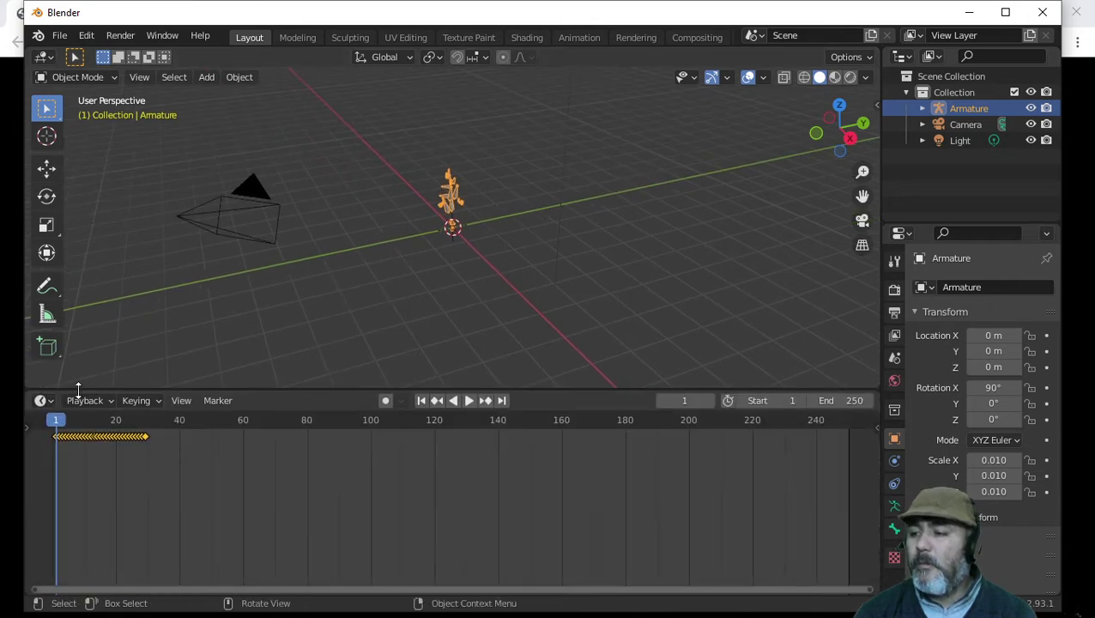
{"action": "left_click", "coordinate": [45, 401]}
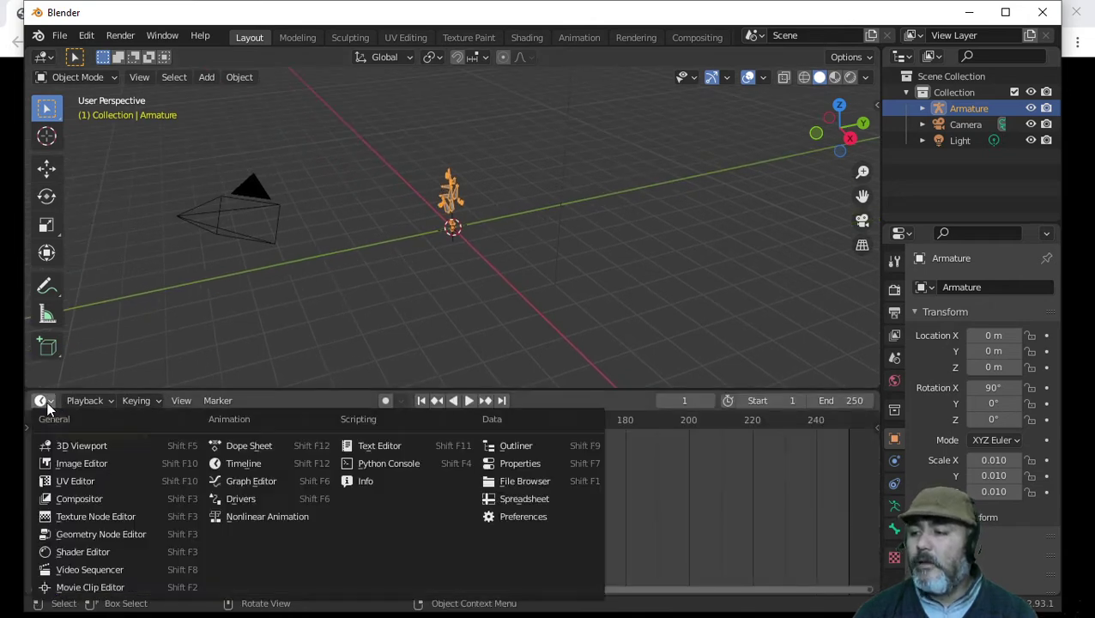
{"action": "left_click", "coordinate": [237, 445]}
{"action": "left_click", "coordinate": [125, 401]}
{"action": "left_click", "coordinate": [127, 417]}
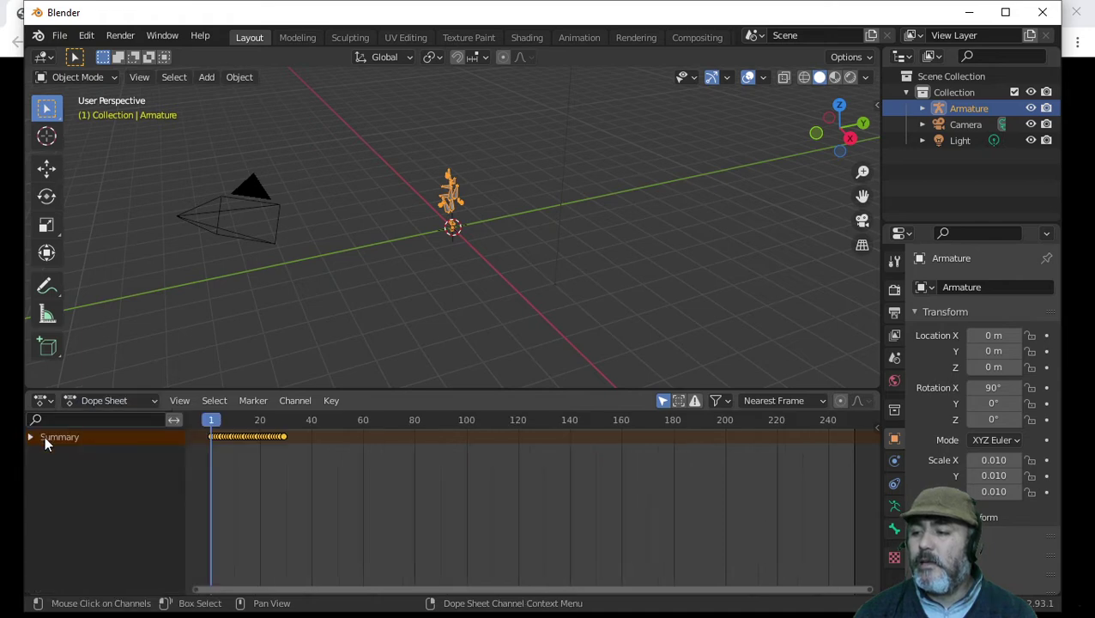
{"action": "left_click", "coordinate": [31, 437]}
{"action": "left_click", "coordinate": [41, 481]}
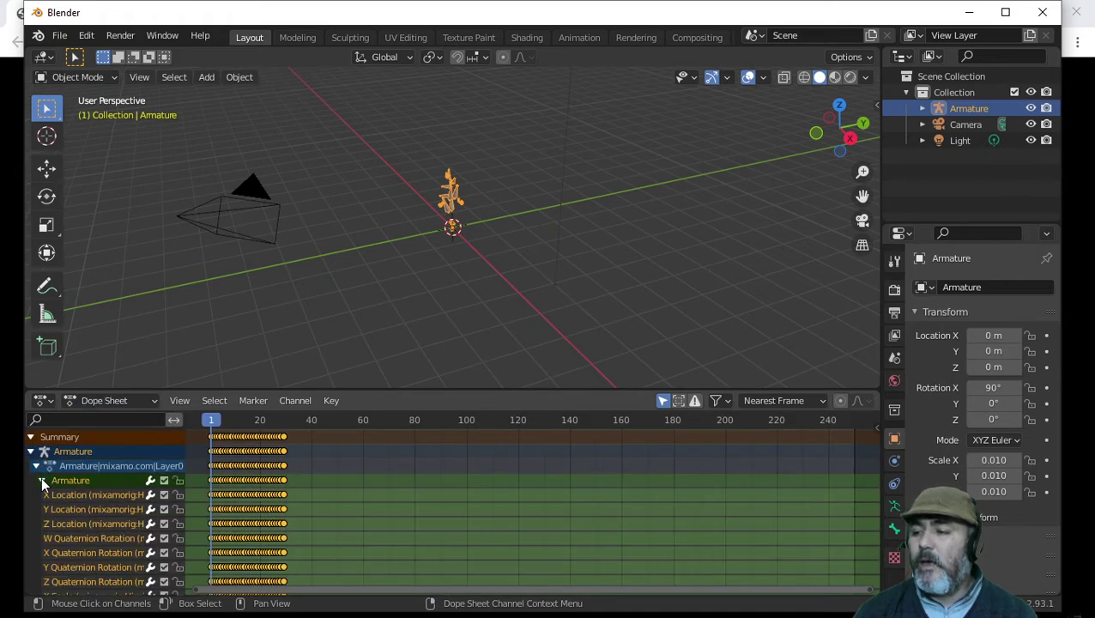
Step: Preview the animation, mute the mixamorig hips bone's X Location channel, replay from frame 0 to check it, and return the playhead to frame 0
{"action": "key", "text": "space"}
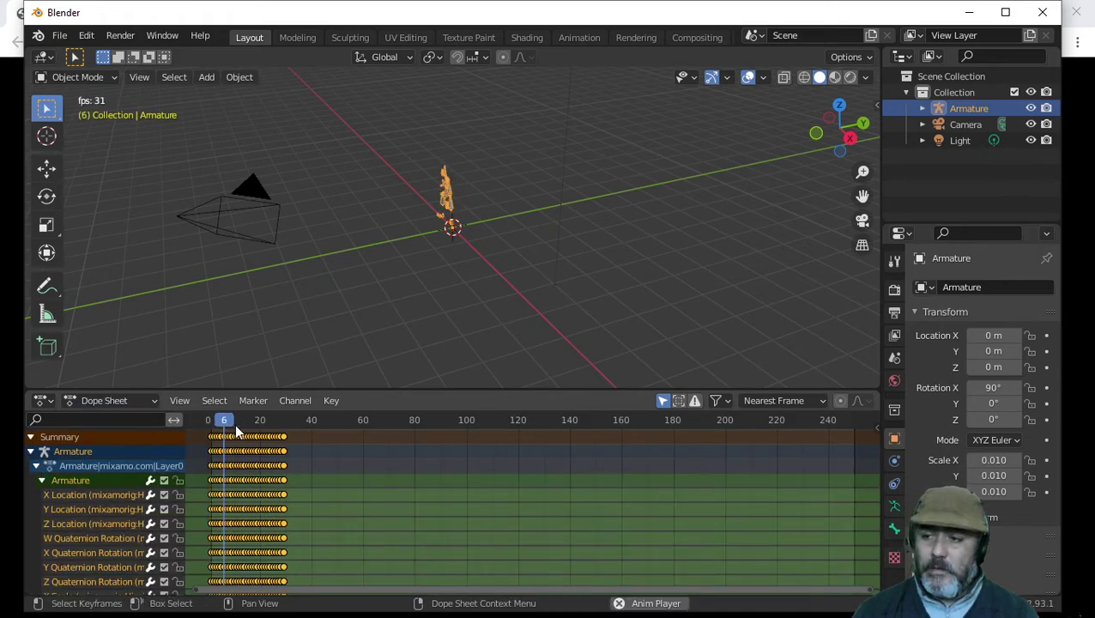
{"action": "key", "text": "space"}
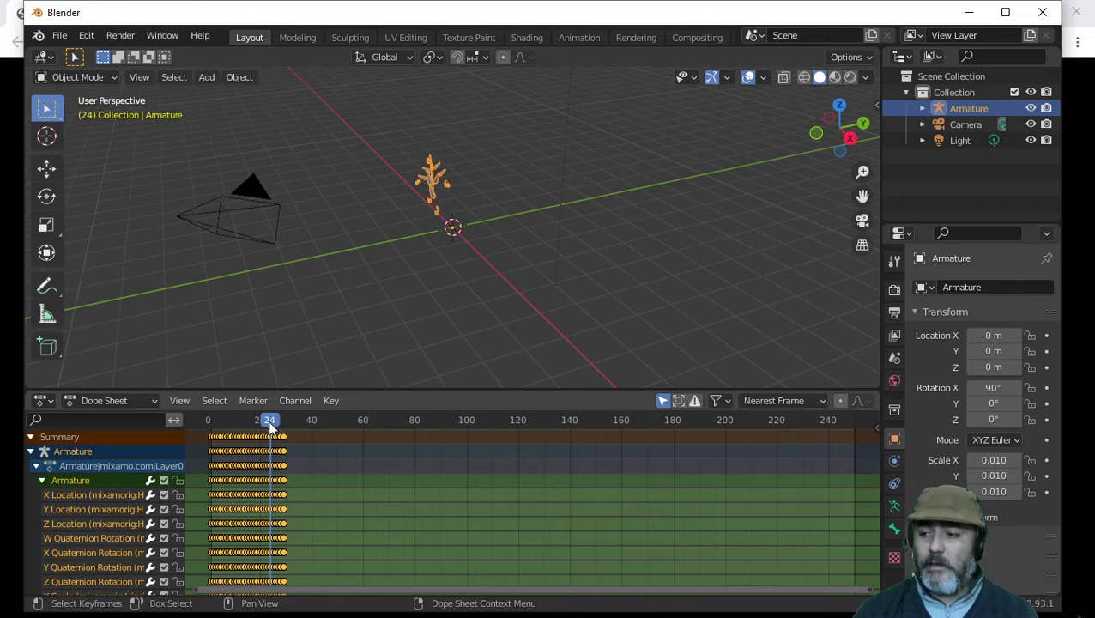
{"action": "key", "text": "shift+Left"}
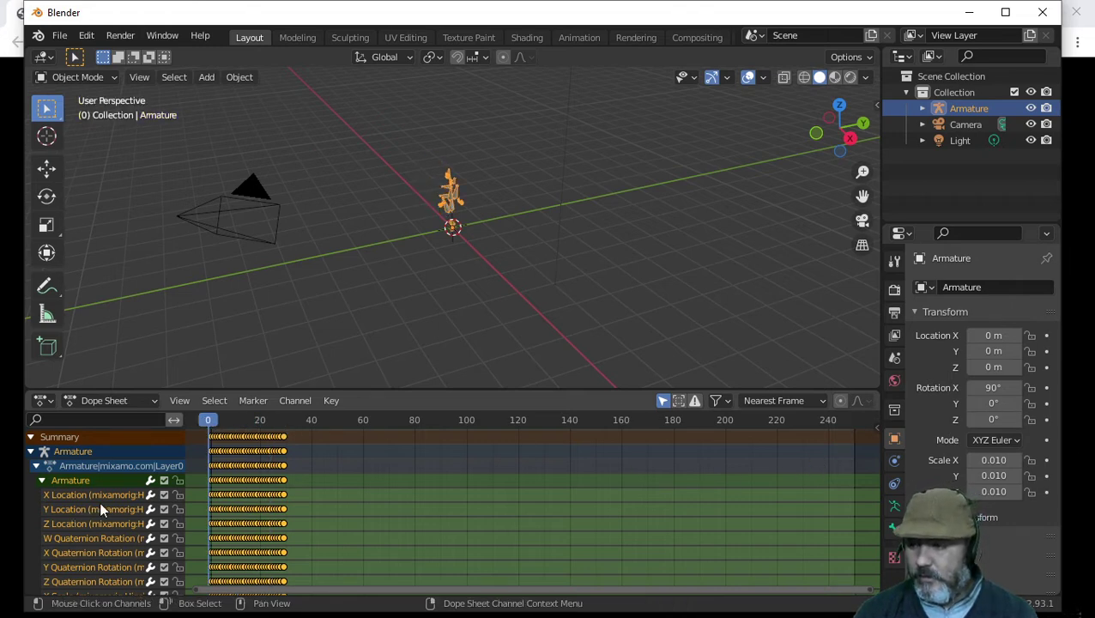
{"action": "left_click", "coordinate": [164, 494]}
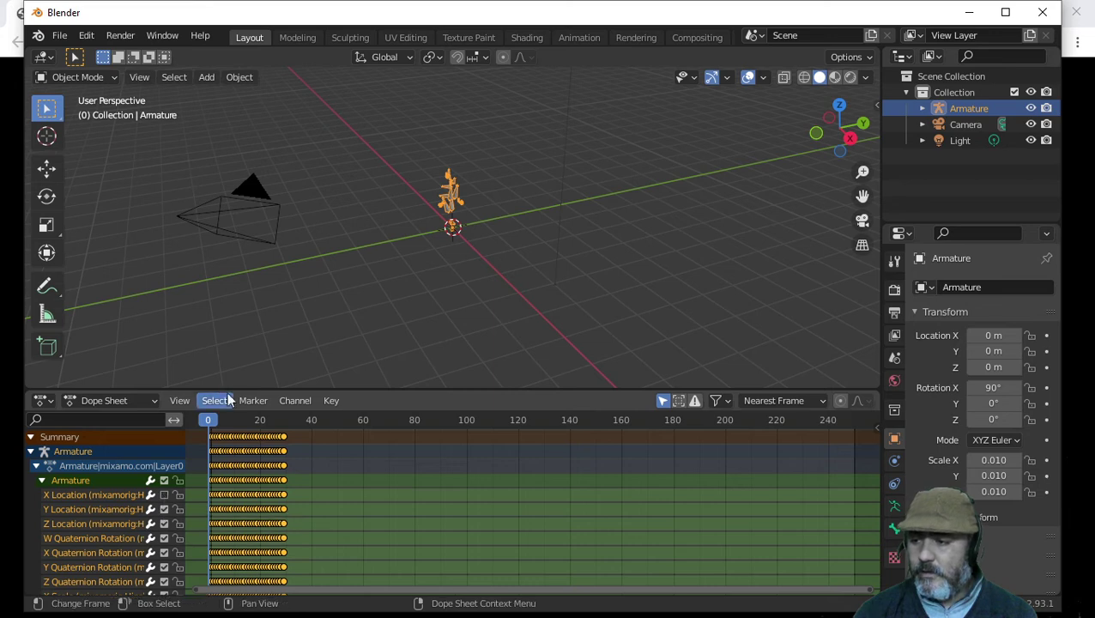
{"action": "key", "text": "space"}
{"action": "key", "text": "space"}
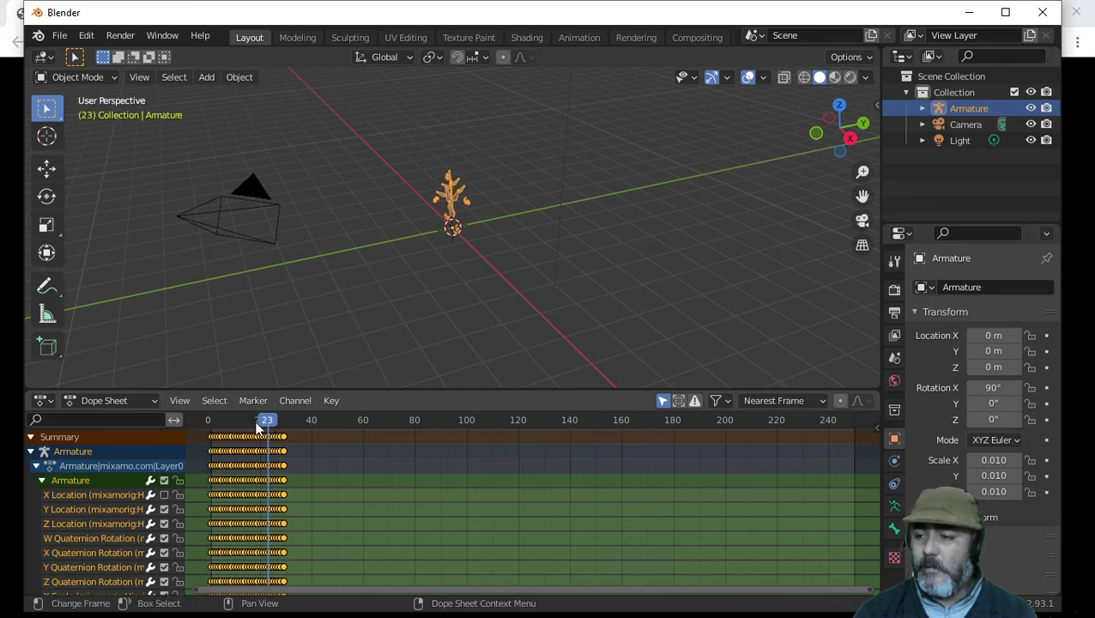
{"action": "key", "text": "shift+Left"}
Step: Set up an FBX export into the recent animations folder with the file name right strafe walk.fixed.fbx
{"action": "left_click", "coordinate": [57, 36]}
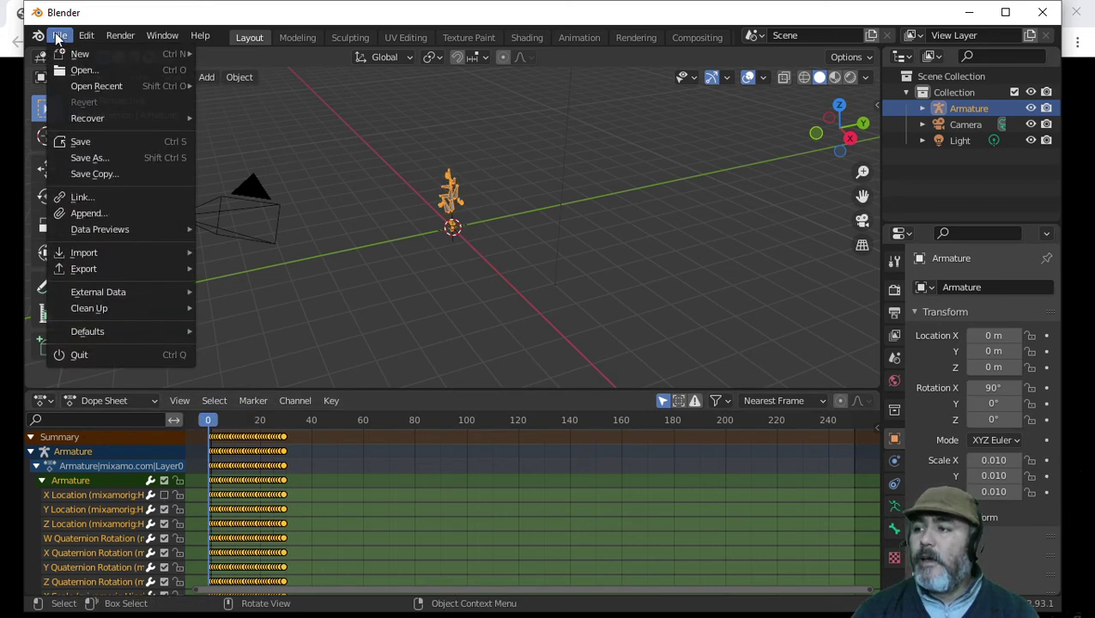
{"action": "mouse_move", "coordinate": [88, 272]}
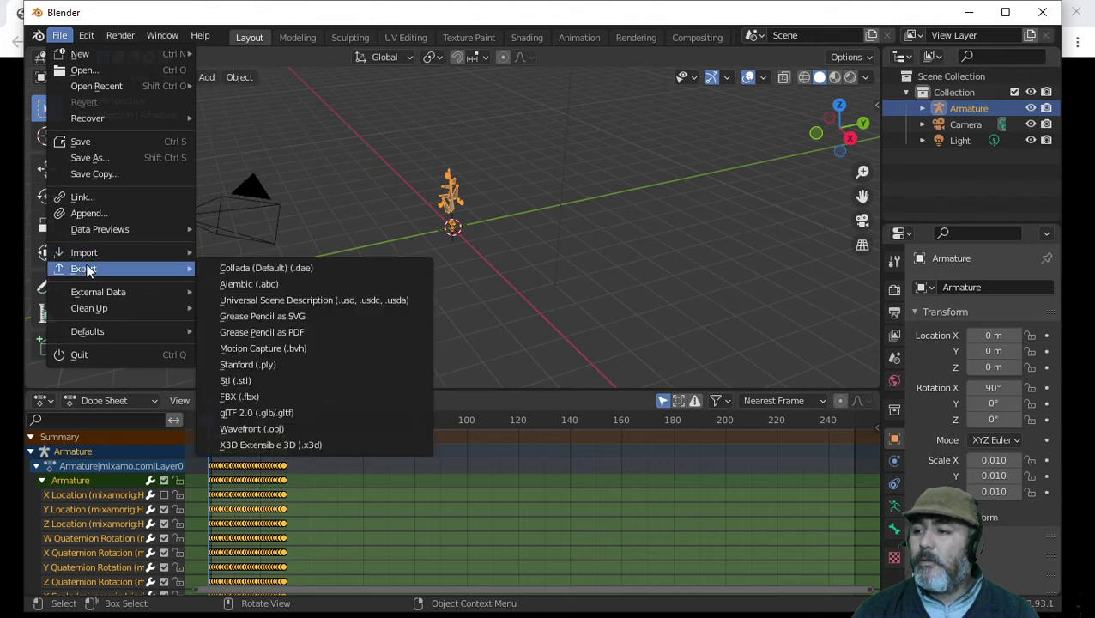
{"action": "left_click", "coordinate": [249, 397]}
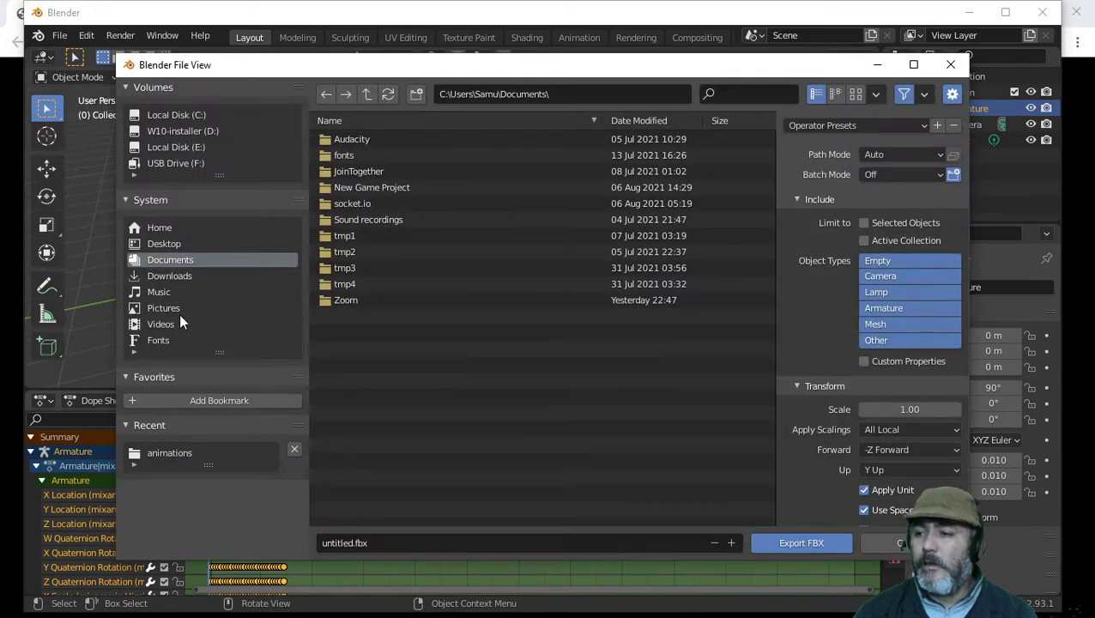
{"action": "left_click", "coordinate": [179, 455]}
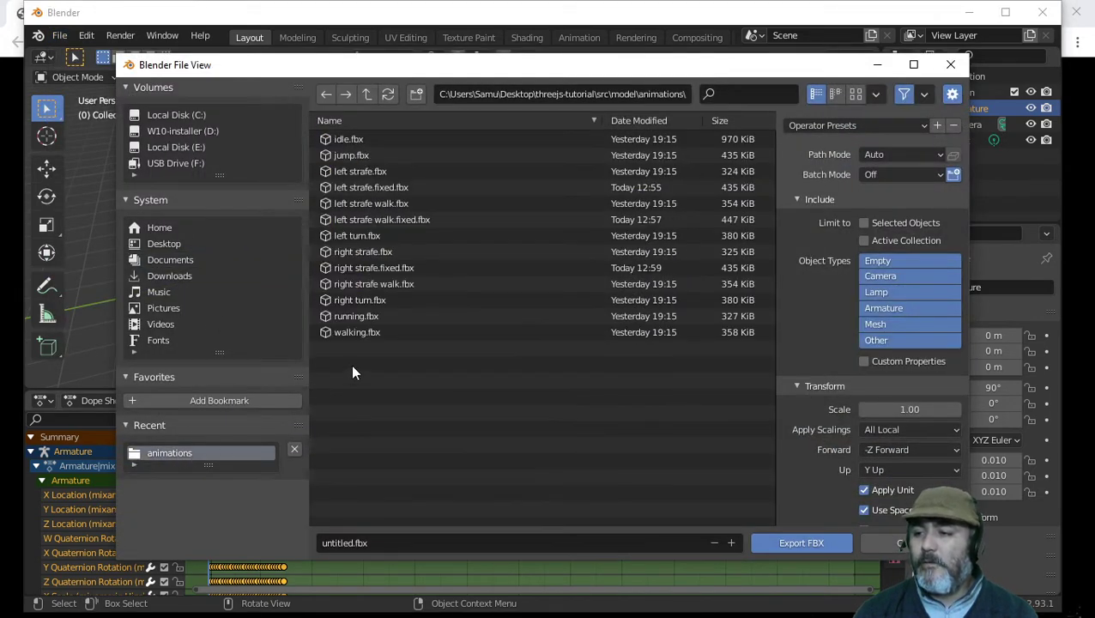
{"action": "left_click", "coordinate": [381, 283]}
{"action": "left_click", "coordinate": [411, 541]}
{"action": "key", "text": "Left"}
{"action": "key", "text": "Left"}
{"action": "key", "text": "Left"}
{"action": "type", "text": "fixed."}
Step: Limit the exported object types to Armature, set the scale to 0.01, and export the FBX
{"action": "left_click", "coordinate": [902, 305]}
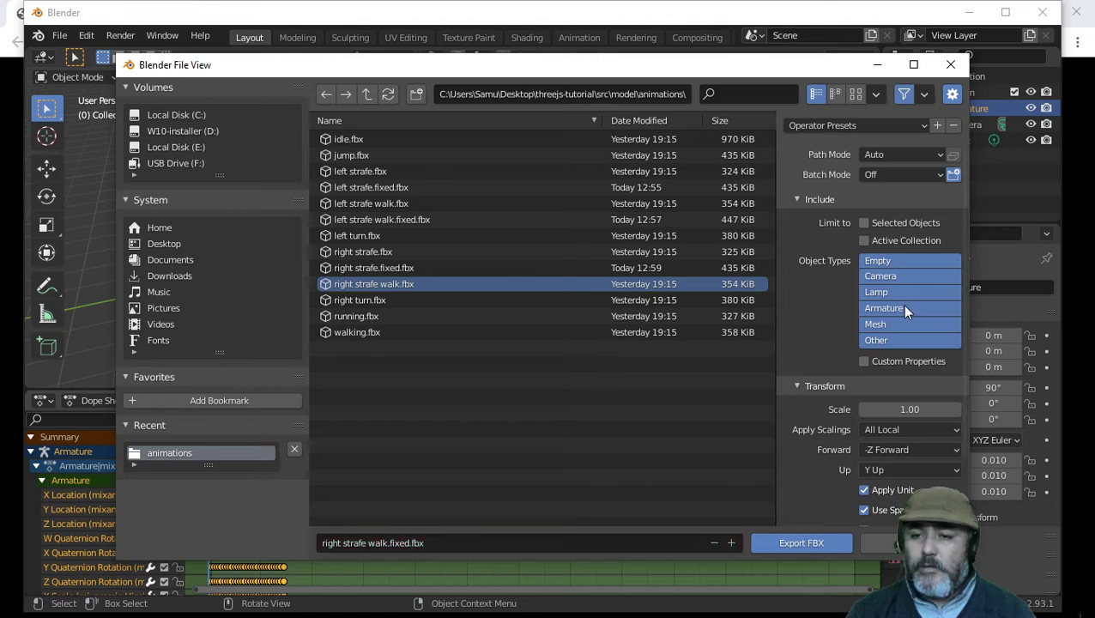
{"action": "left_click", "coordinate": [902, 304]}
{"action": "left_click", "coordinate": [911, 409]}
{"action": "type", "text": ".0"}
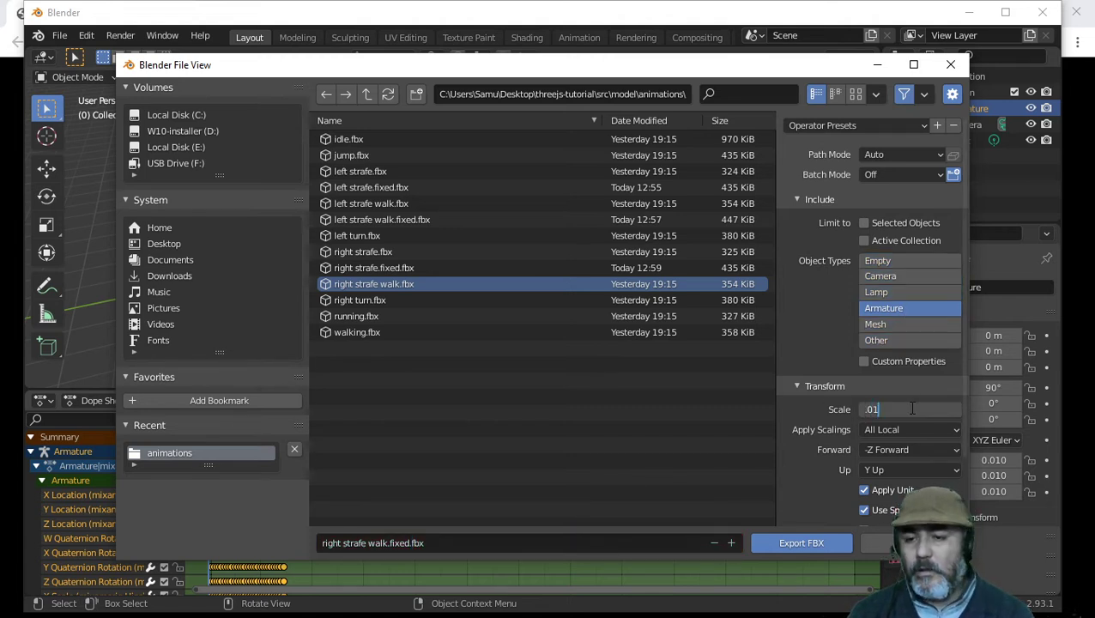
{"action": "left_click", "coordinate": [809, 540]}
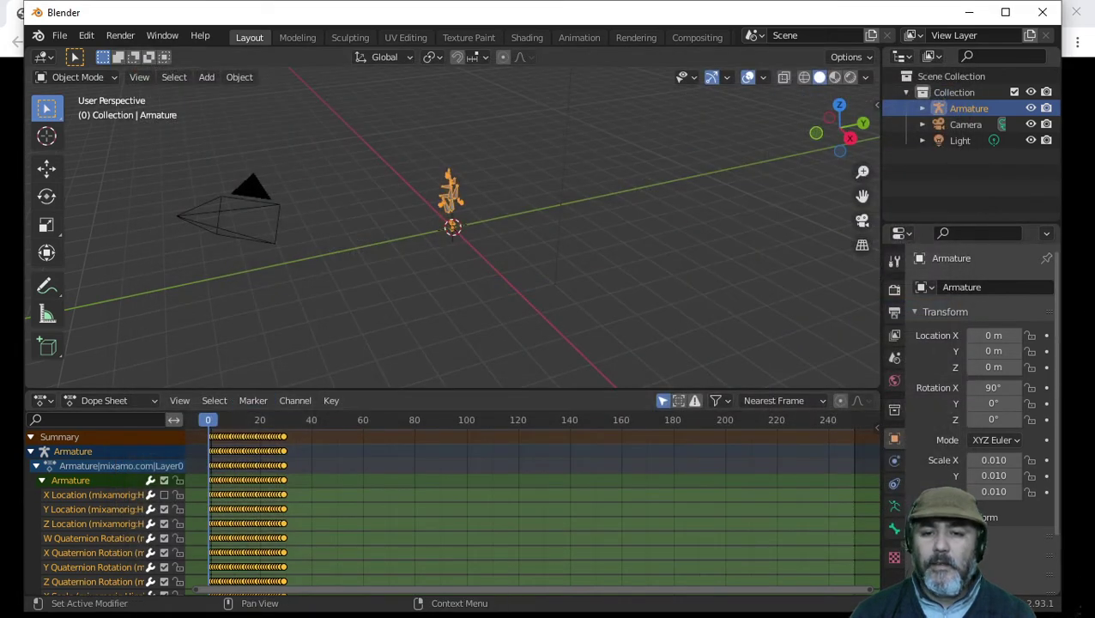
Step: Switch to Visual Studio Code, change entry "5" in FileList.js to "right strafe walk.fixed.fbx", and save the file
{"action": "key", "text": "alt+Tab"}
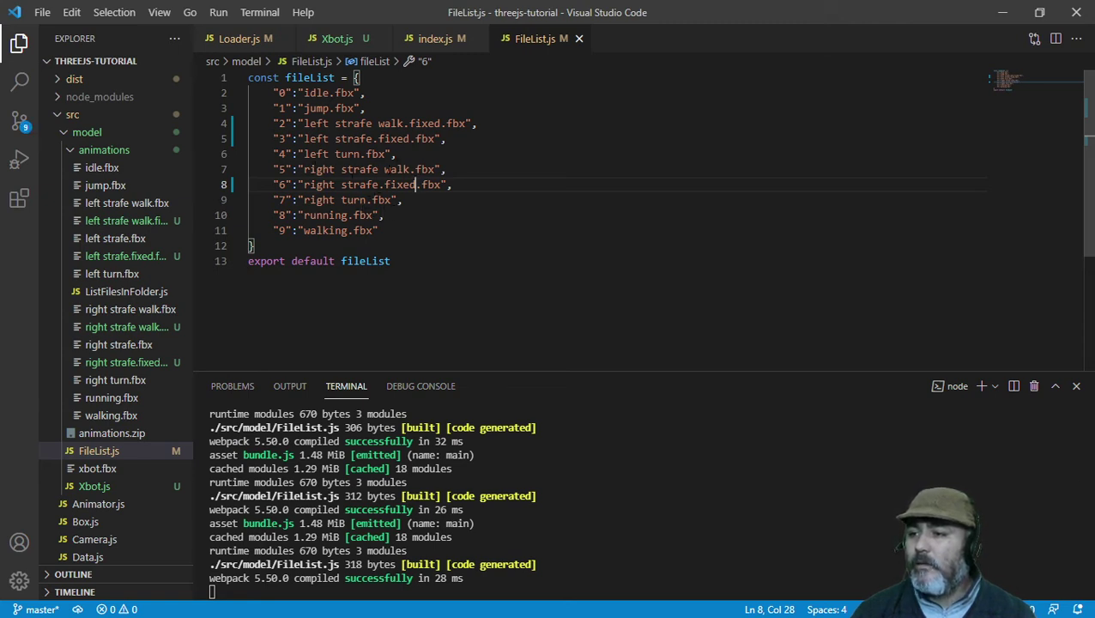
{"action": "left_click", "coordinate": [412, 169]}
{"action": "type", "text": ".fi"}
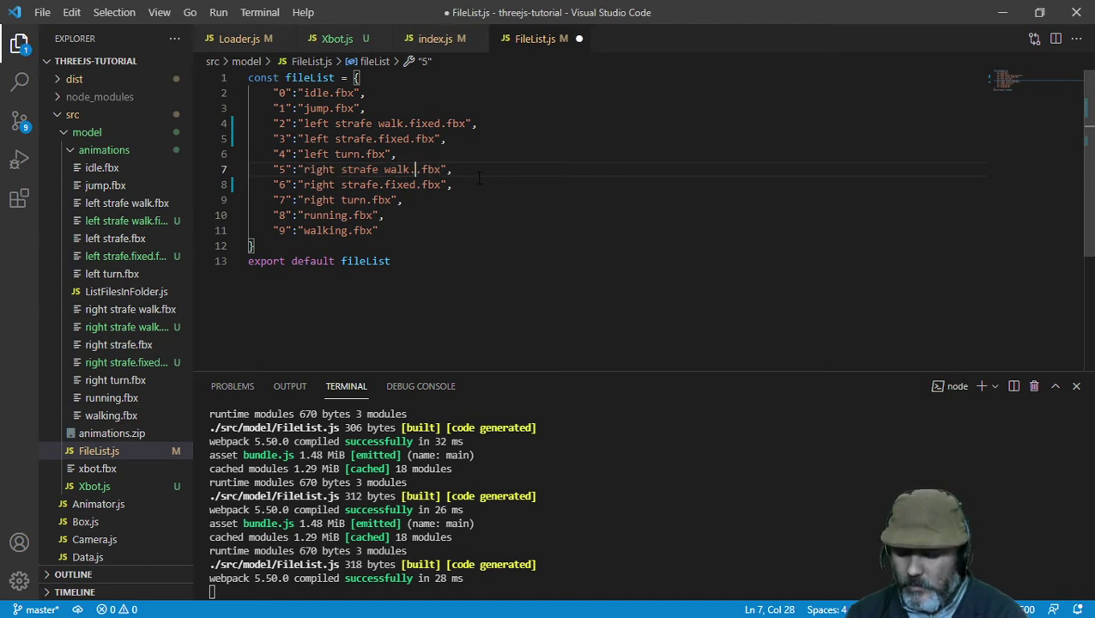
{"action": "type", "text": "xed"}
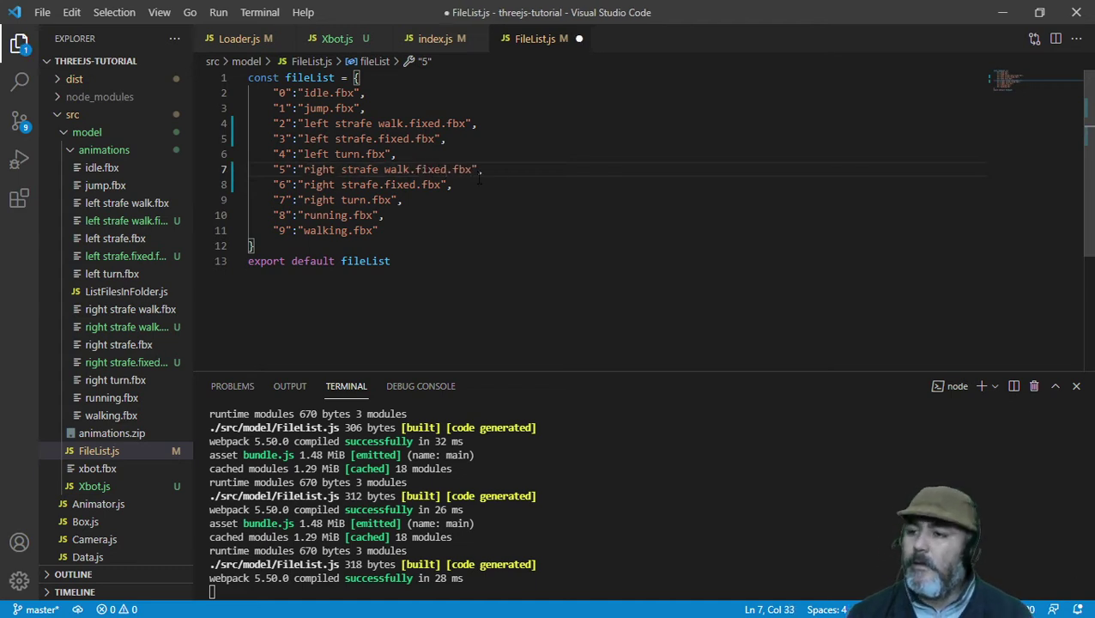
{"action": "key", "text": "ctrl+s"}
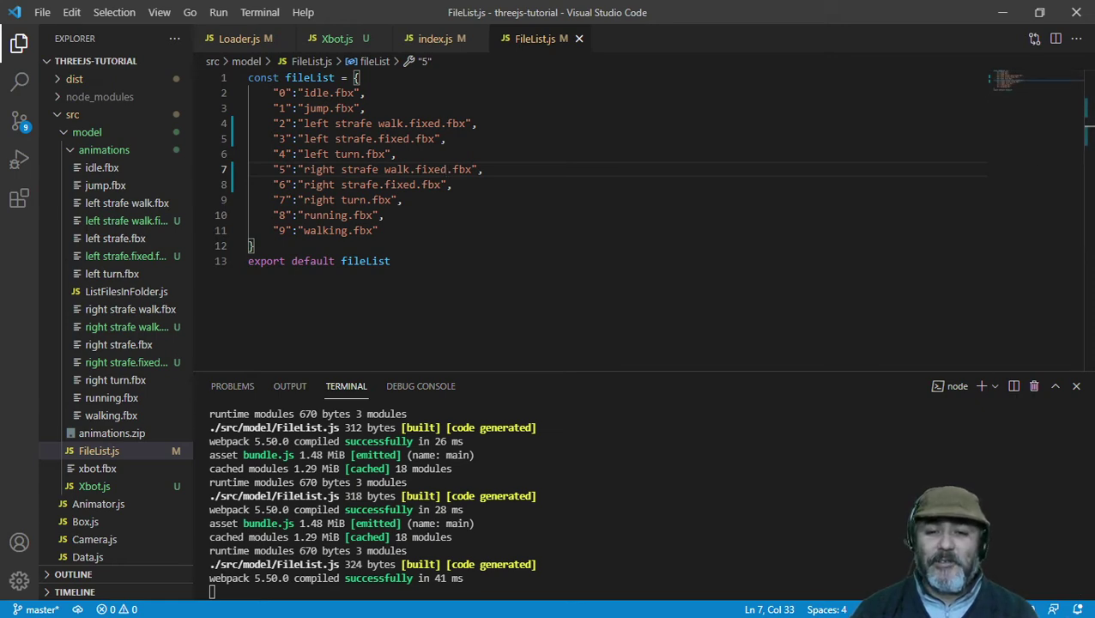
Step: Switch to the browser to view the model, return to Blender, and start a new General file without saving
{"action": "key", "text": "alt+Tab"}
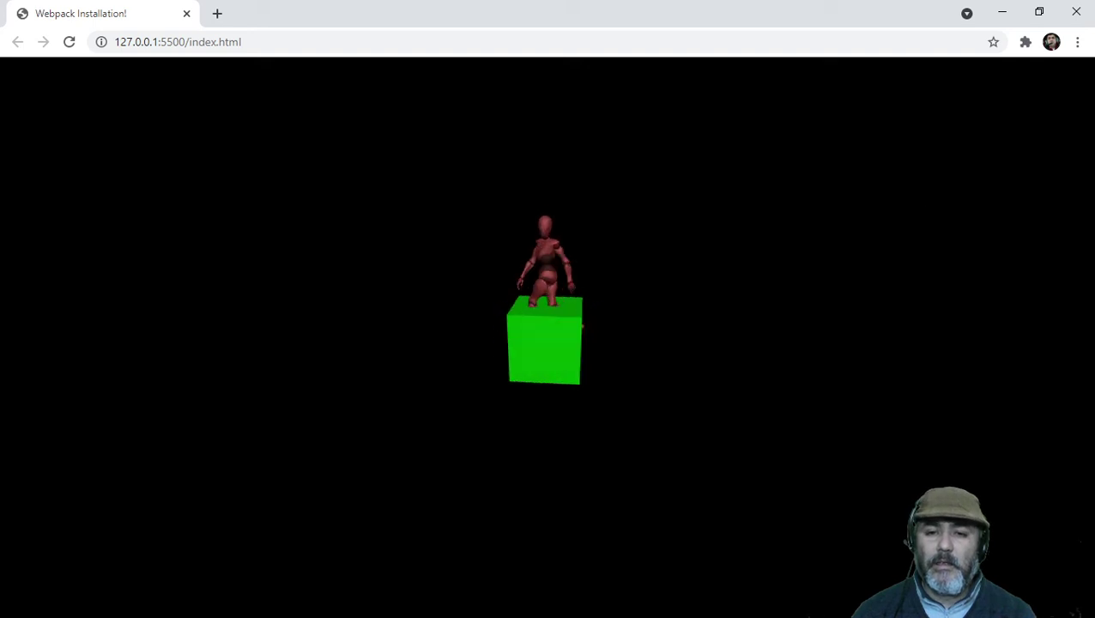
{"action": "key", "text": "alt+Tab"}
{"action": "left_click", "coordinate": [60, 36]}
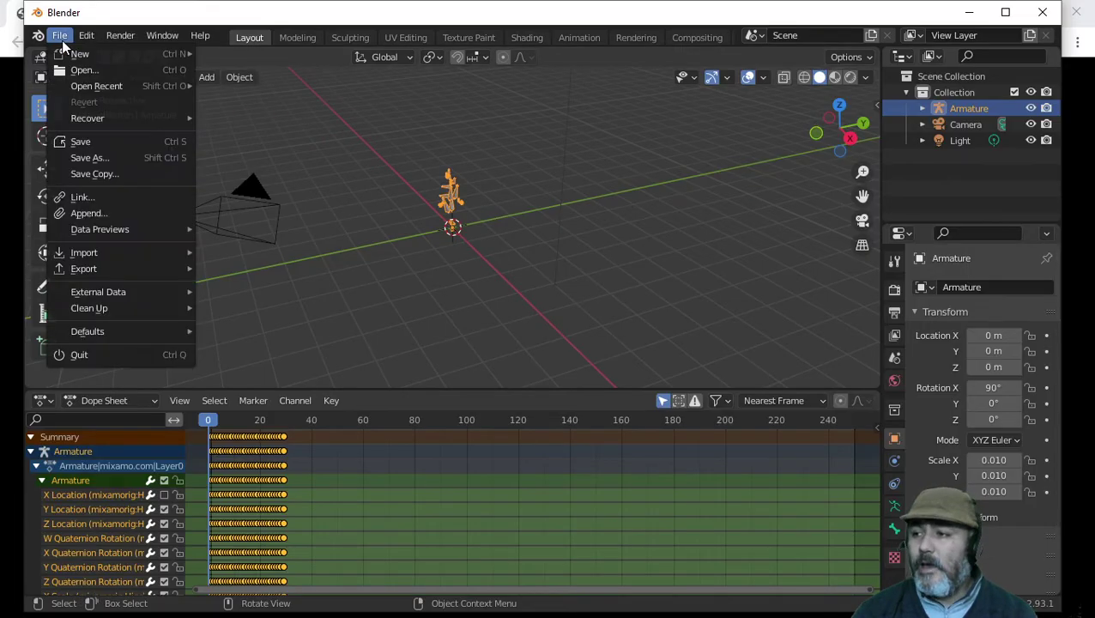
{"action": "mouse_move", "coordinate": [77, 54]}
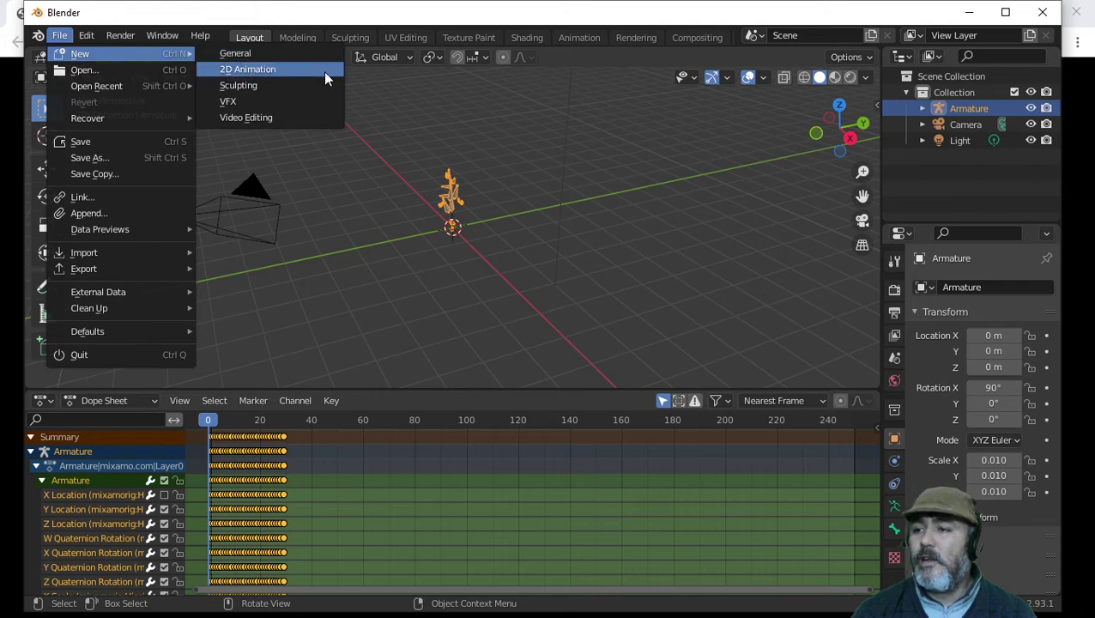
{"action": "left_click", "coordinate": [304, 57]}
{"action": "left_click", "coordinate": [556, 345]}
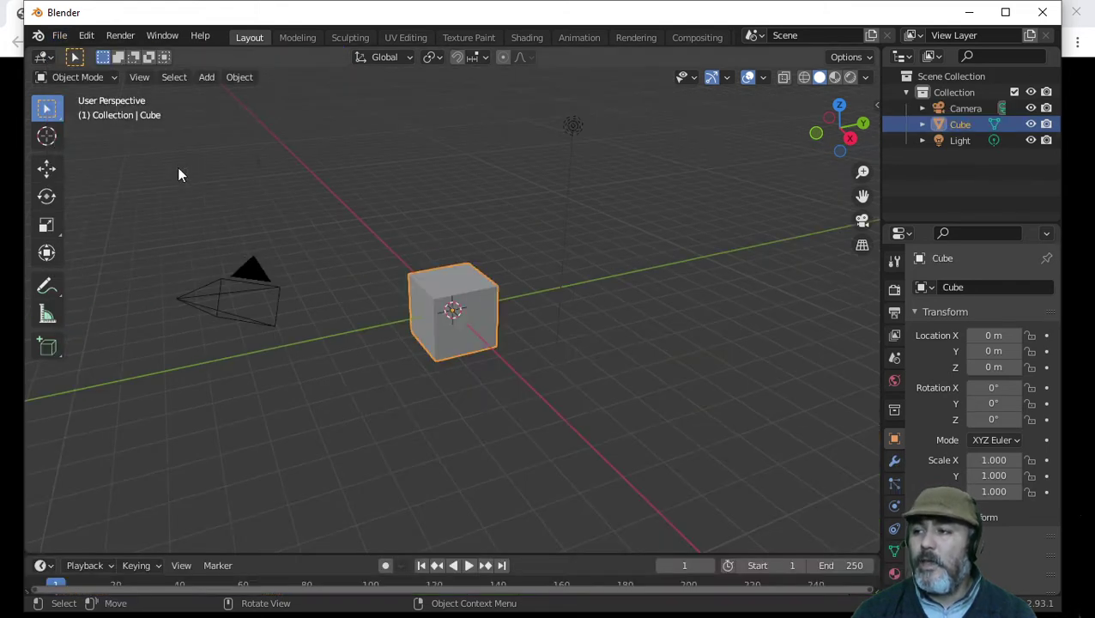
Step: Import running.fbx from the recent animations folder as an FBX
{"action": "left_click", "coordinate": [59, 36]}
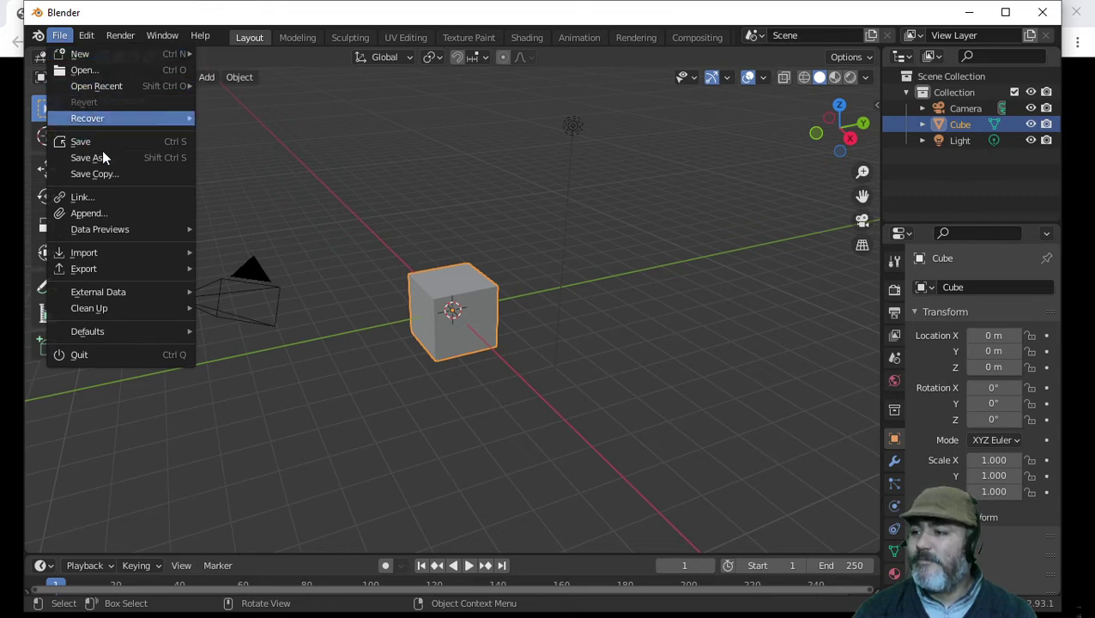
{"action": "mouse_move", "coordinate": [116, 256]}
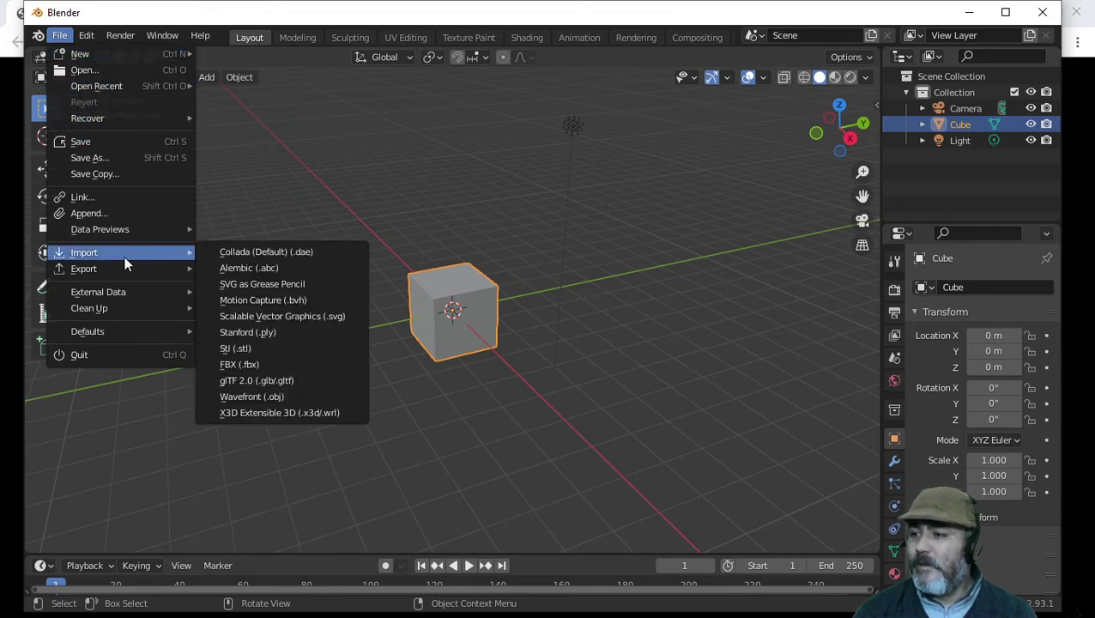
{"action": "left_click", "coordinate": [271, 362]}
{"action": "left_click", "coordinate": [176, 452]}
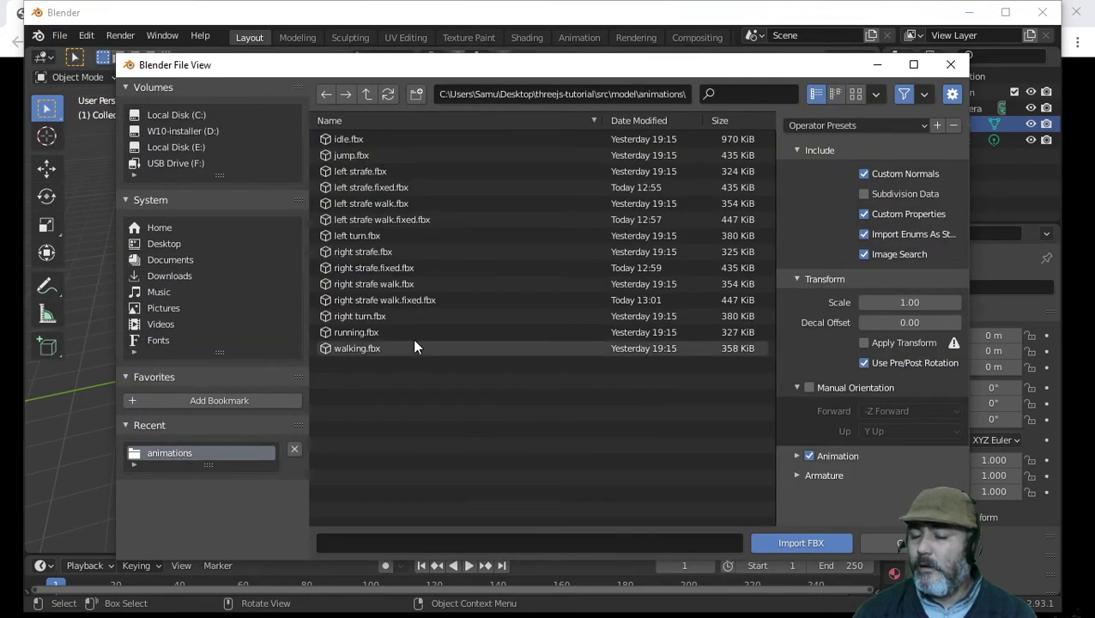
{"action": "left_click", "coordinate": [367, 331]}
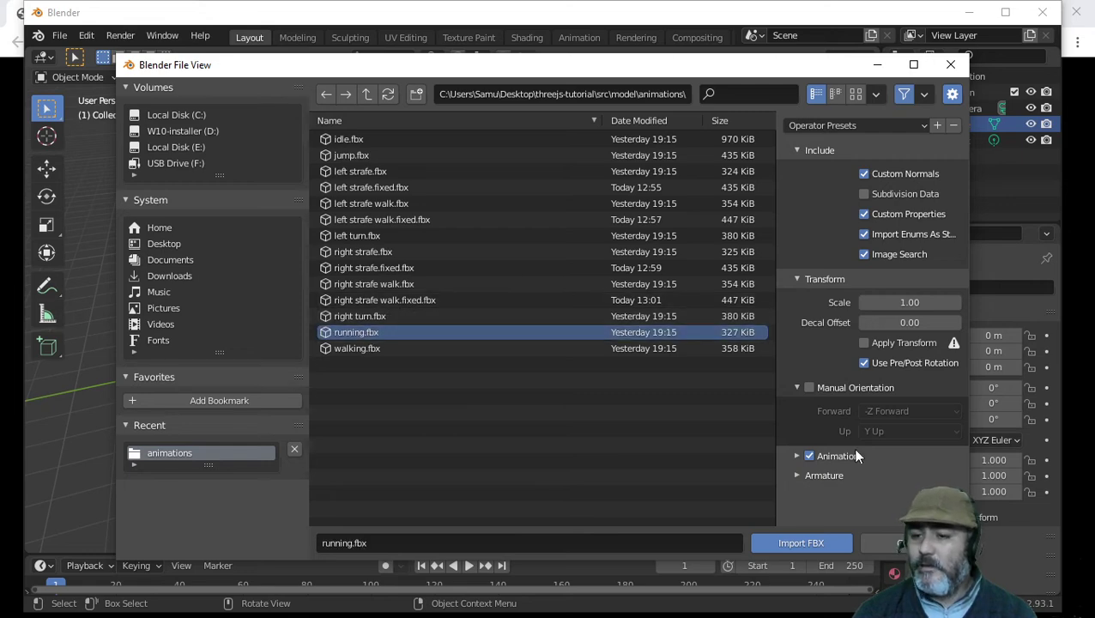
{"action": "left_click", "coordinate": [798, 541]}
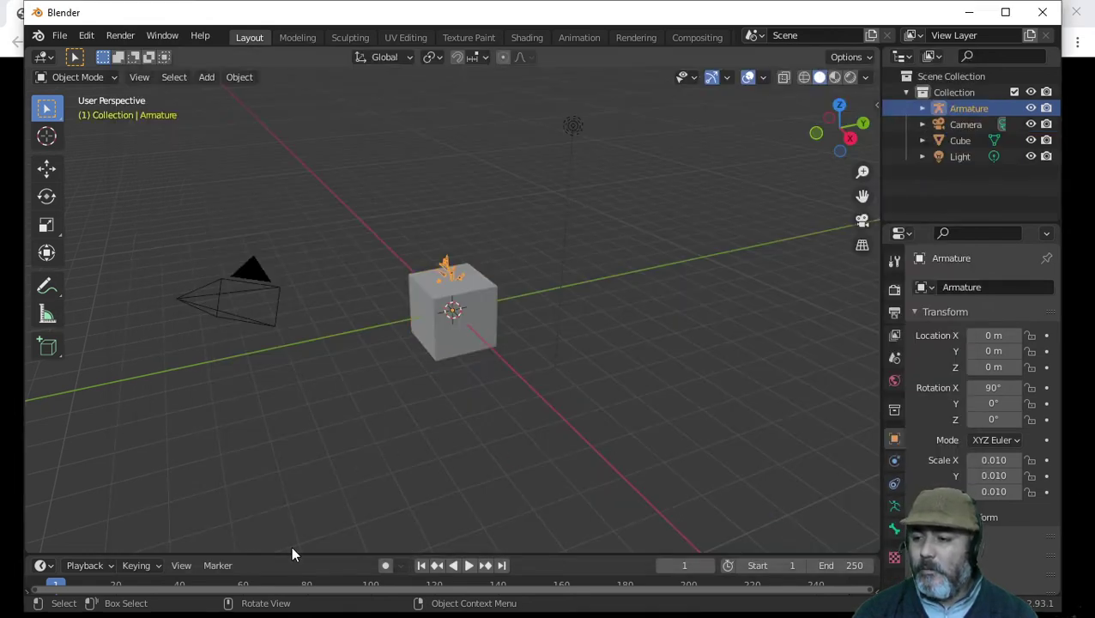
Step: Enlarge the timeline area, change it to a Dope Sheet, and expand the armature's bone channels
{"action": "left_click_drag", "start_coordinate": [291, 554], "coordinate": [145, 373]}
{"action": "left_click", "coordinate": [52, 386]}
{"action": "left_click", "coordinate": [40, 389]}
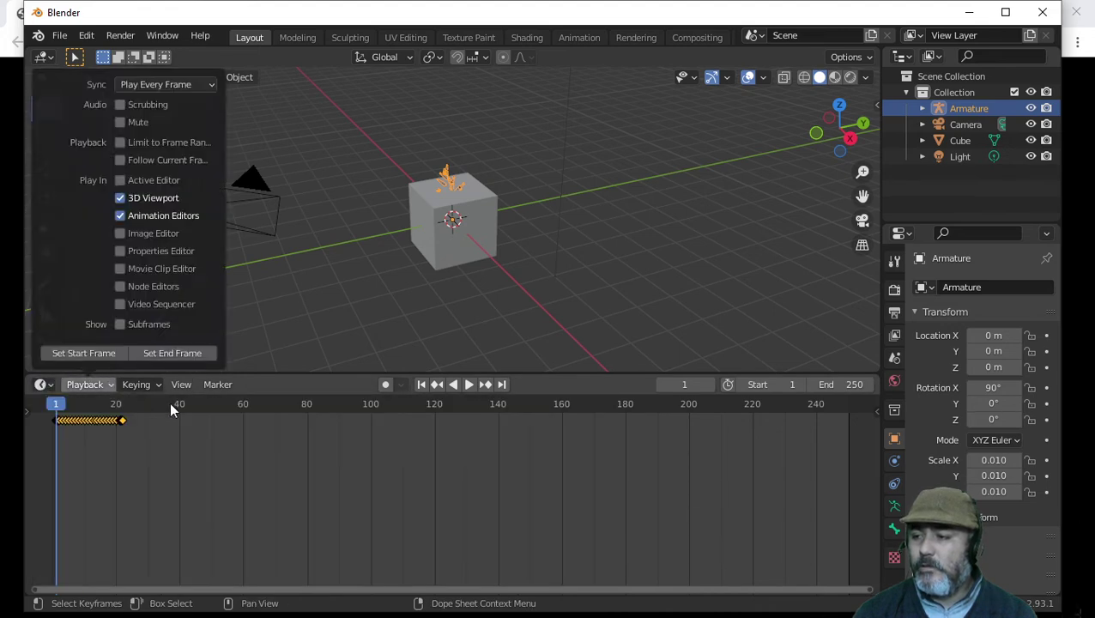
{"action": "left_click", "coordinate": [40, 385]}
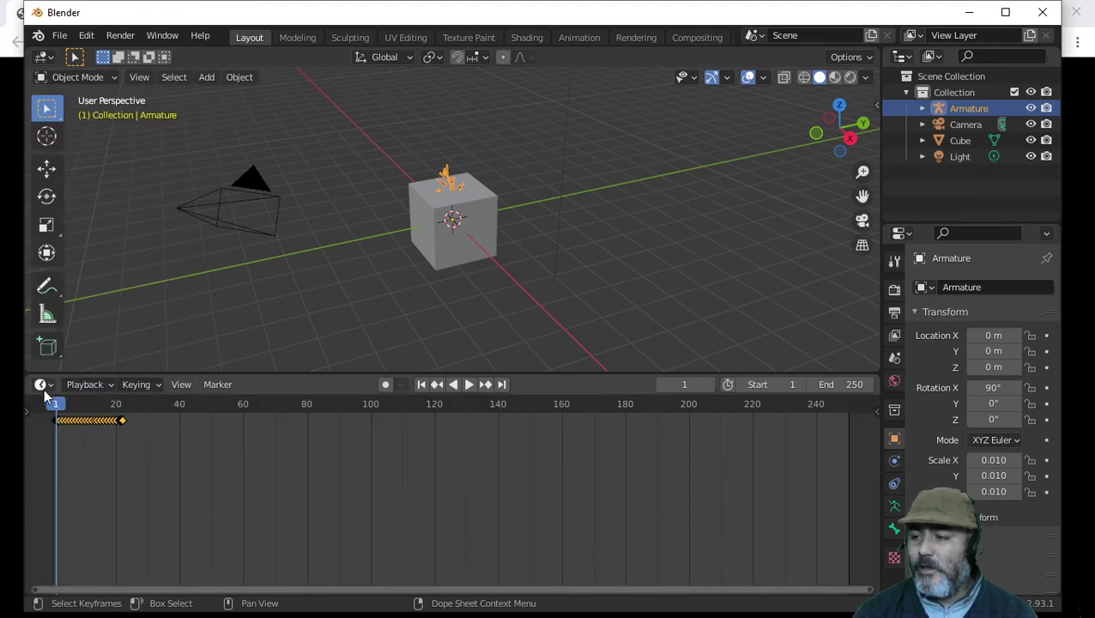
{"action": "left_click", "coordinate": [43, 386]}
{"action": "left_click", "coordinate": [276, 432]}
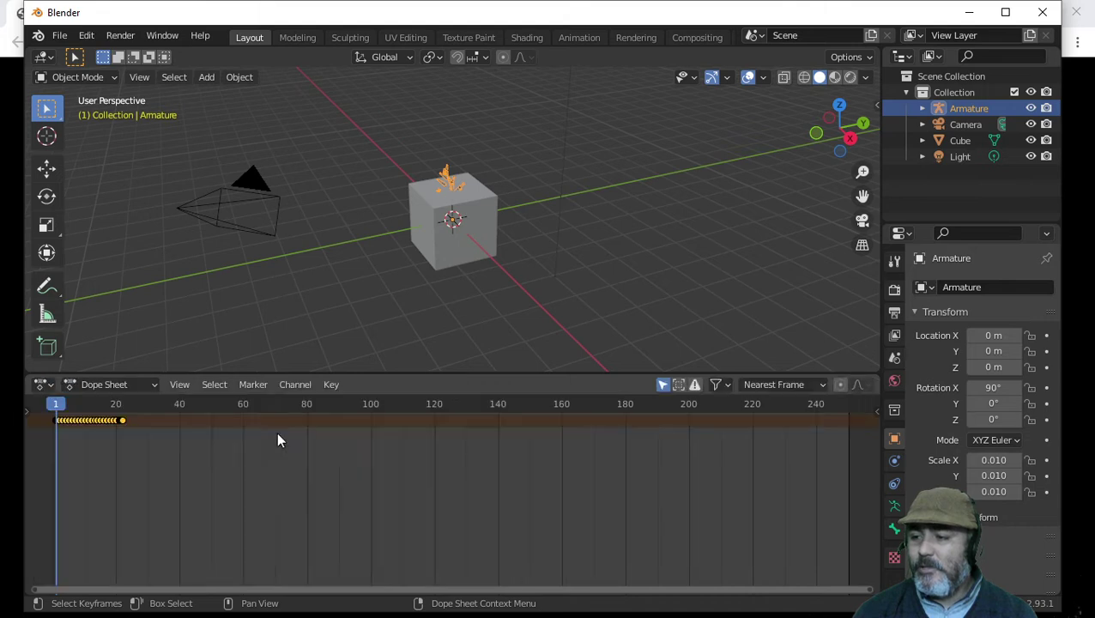
{"action": "left_click", "coordinate": [118, 385]}
{"action": "left_click", "coordinate": [113, 403]}
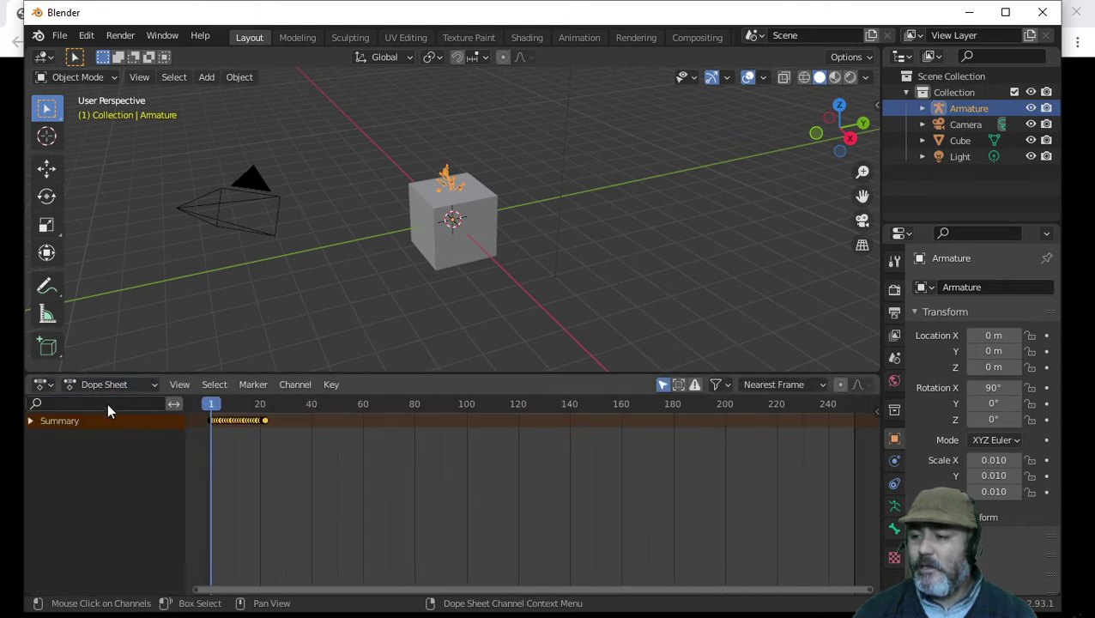
{"action": "left_click", "coordinate": [31, 422]}
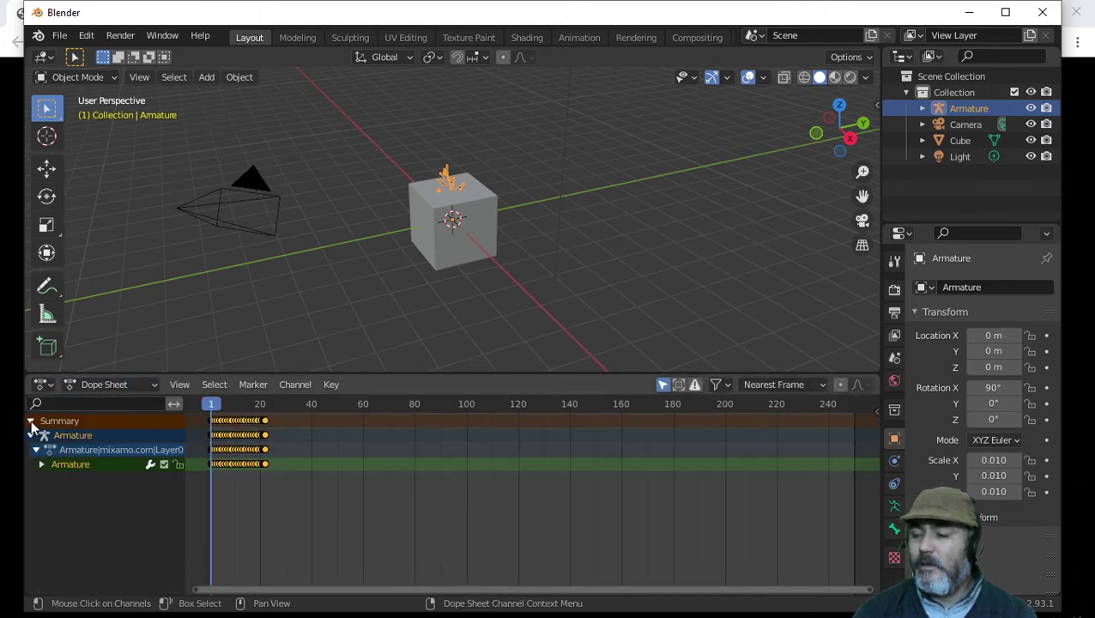
{"action": "left_click", "coordinate": [43, 464]}
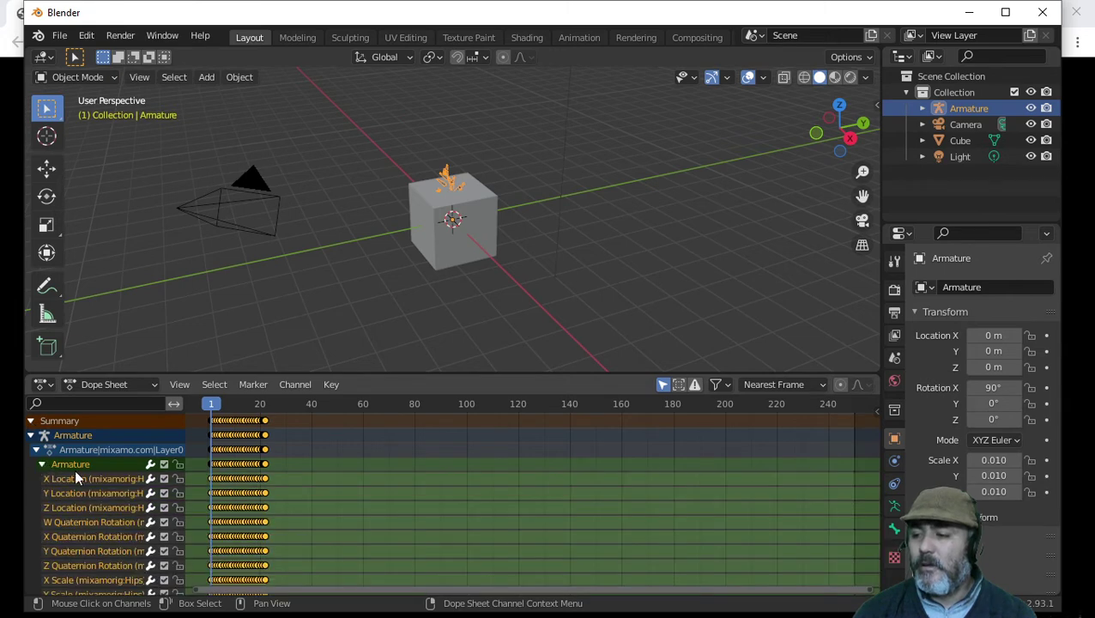
Step: Delete the default cube, reselect the armature, and preview the running animation
{"action": "left_click", "coordinate": [488, 238]}
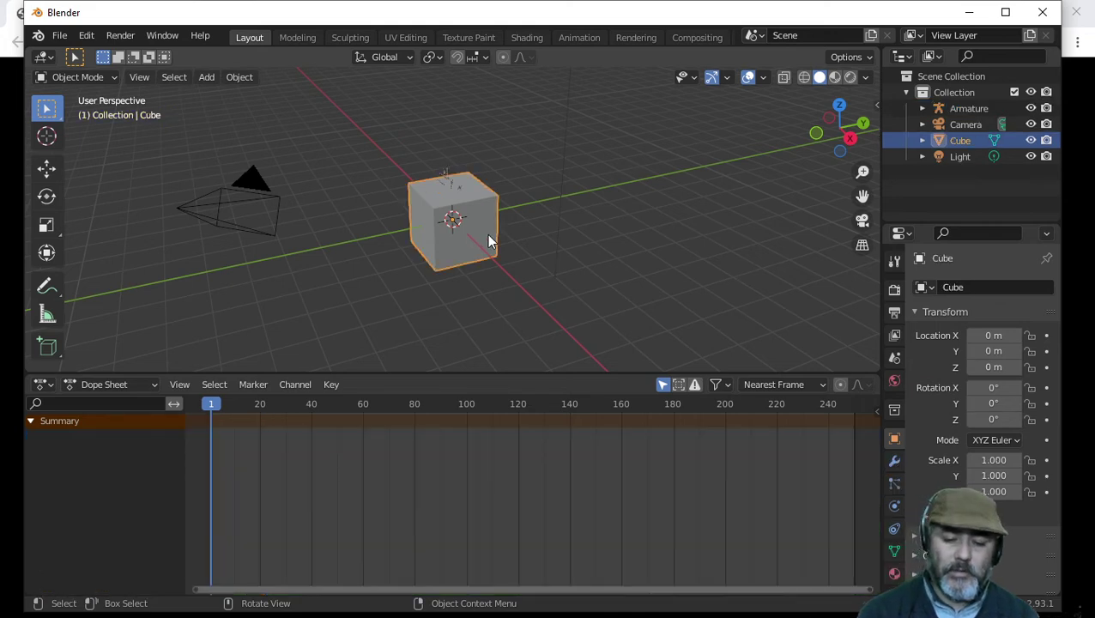
{"action": "key", "text": "Delete"}
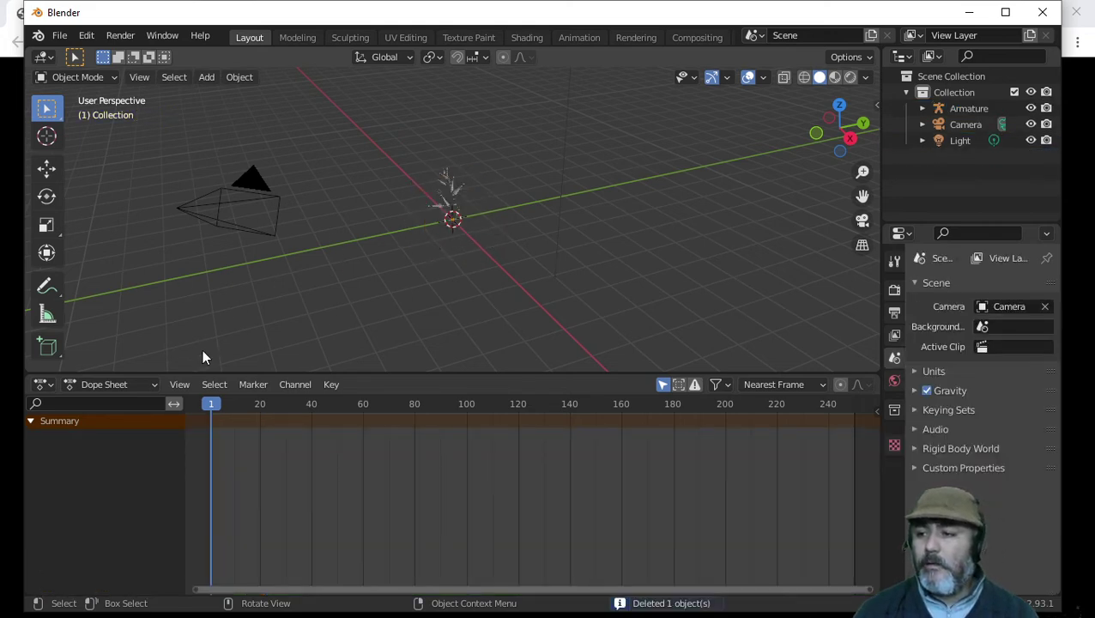
{"action": "left_click", "coordinate": [450, 194]}
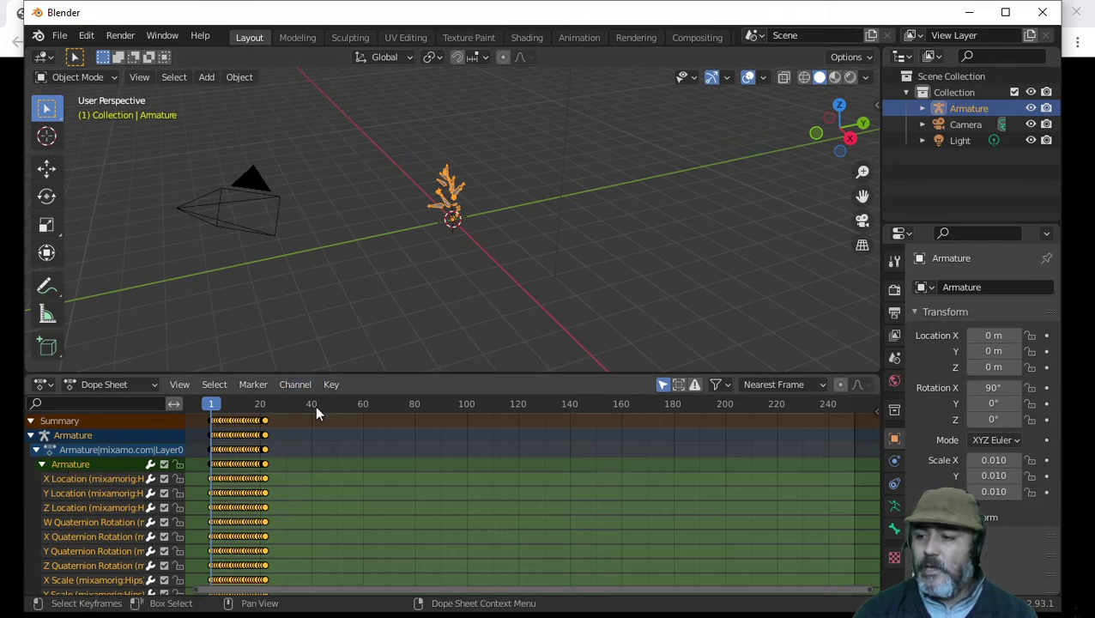
{"action": "key", "text": "space"}
{"action": "key", "text": "space"}
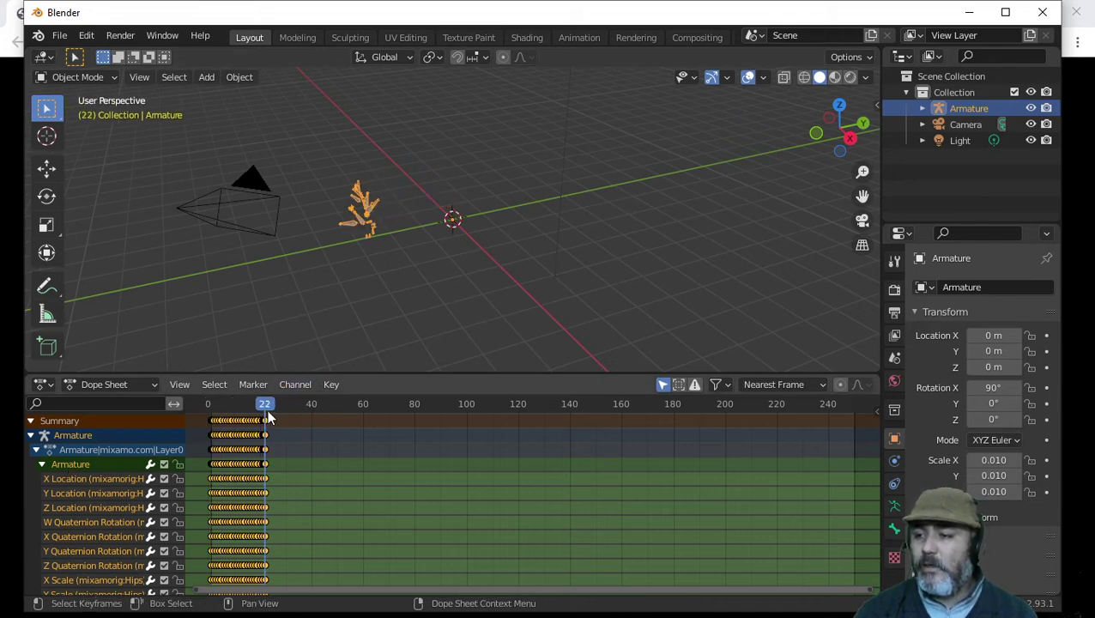
Step: Try muting the mixamorig hips bone's Y Location channel and replay the animation from frame 0
{"action": "key", "text": "shift+Left"}
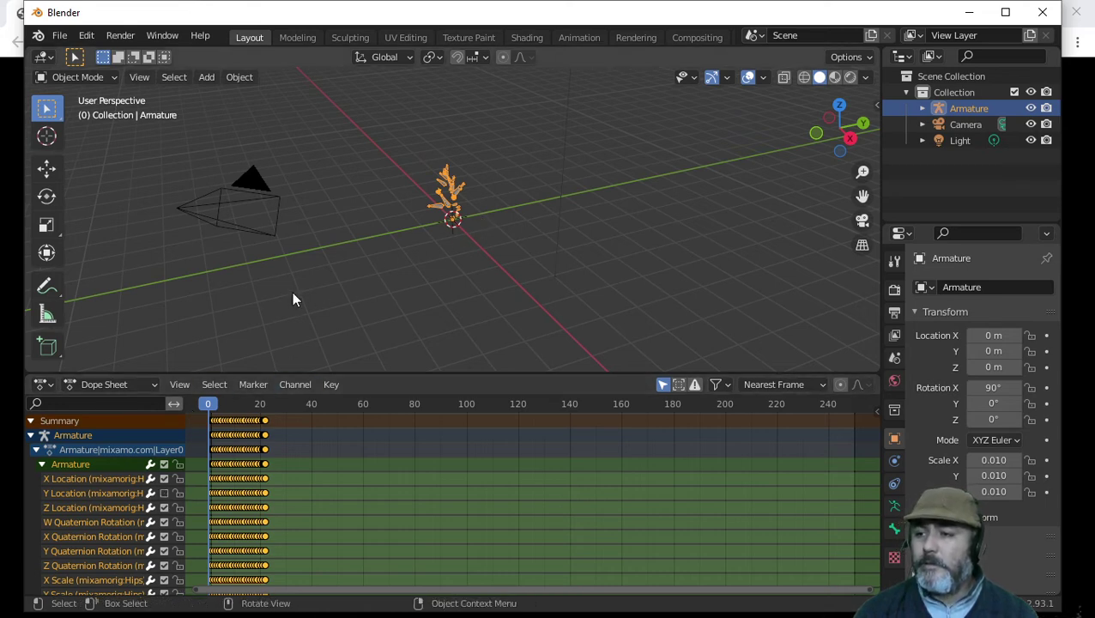
{"action": "key", "text": "space"}
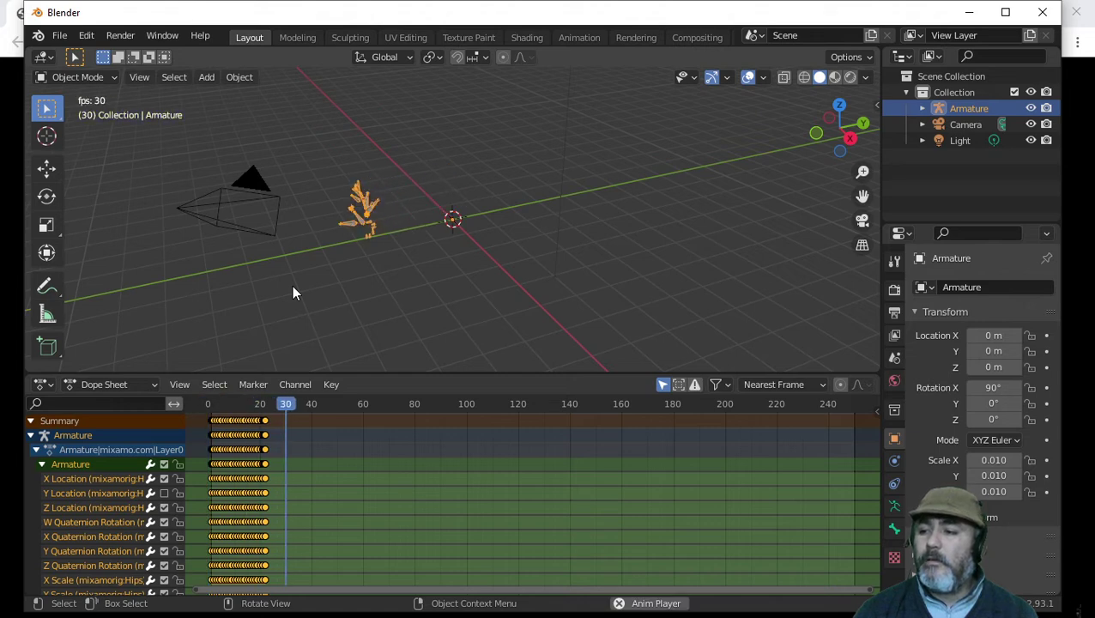
{"action": "key", "text": "ctrl"}
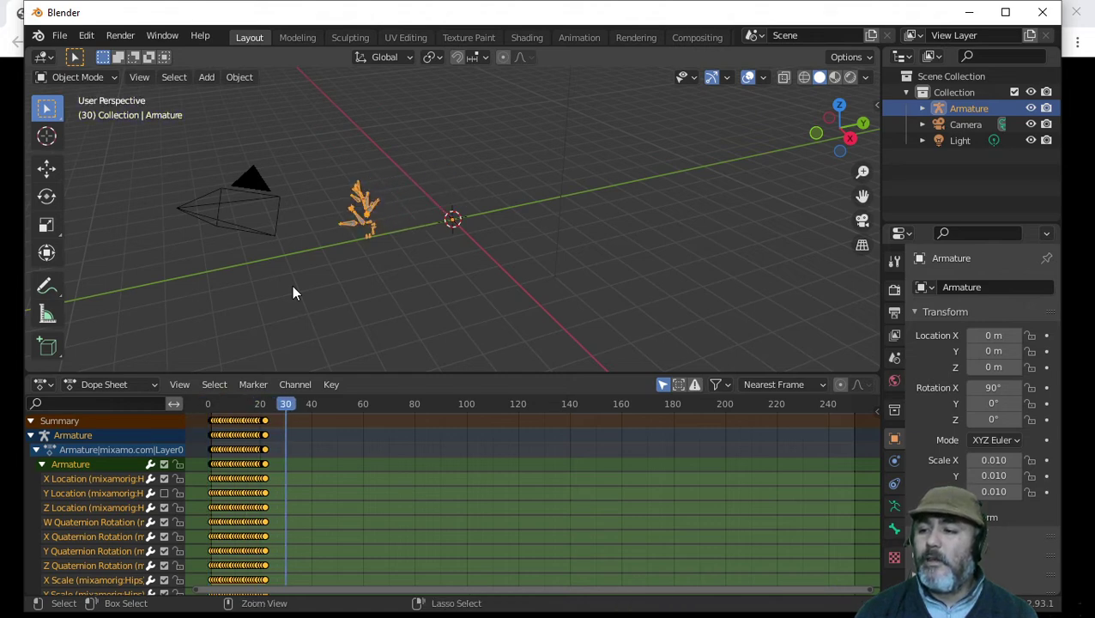
{"action": "key", "text": "Escape"}
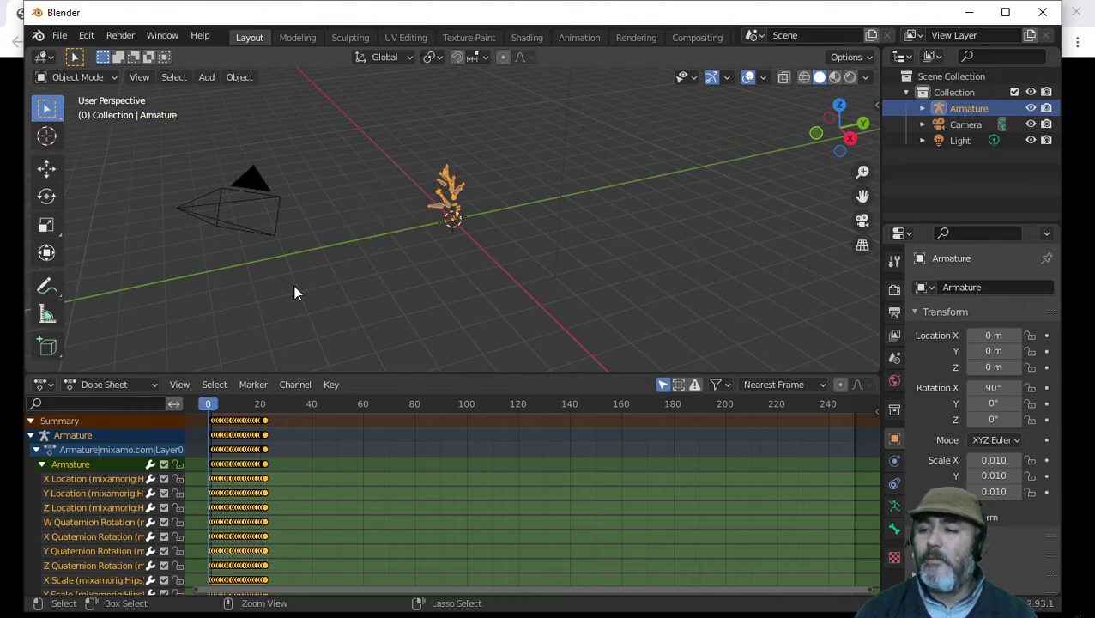
Step: Mute the mixamorig hips bone's Z Location channel with Y Location left enabled
{"action": "left_click", "coordinate": [165, 508]}
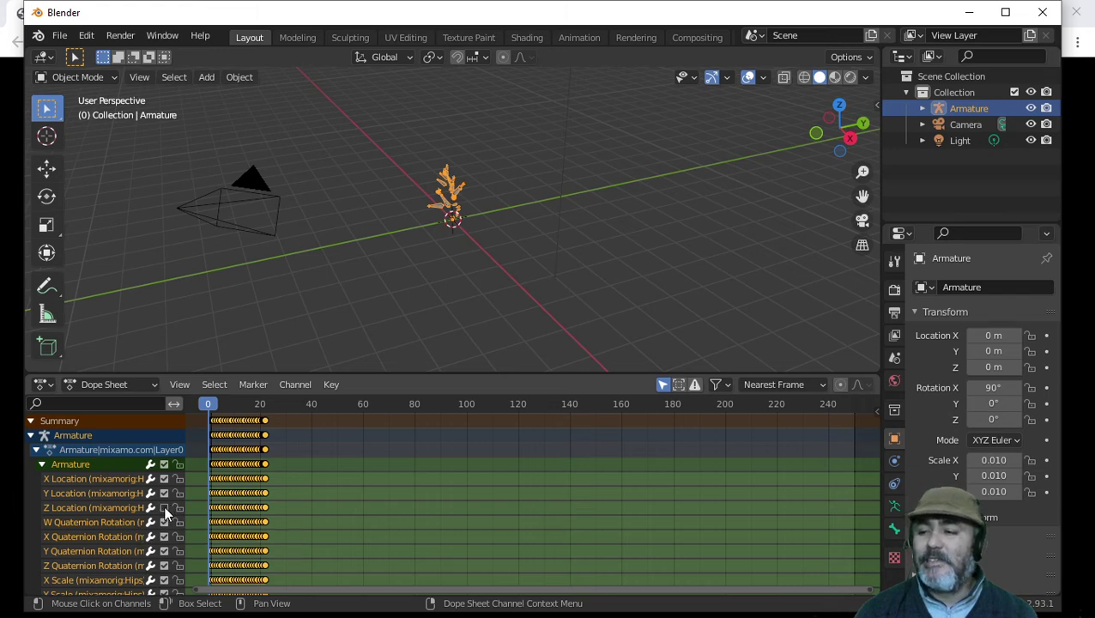
Step: Play the running animation to check the hips motion, stop it, and return to frame 0
{"action": "key", "text": "space"}
{"action": "key", "text": "space"}
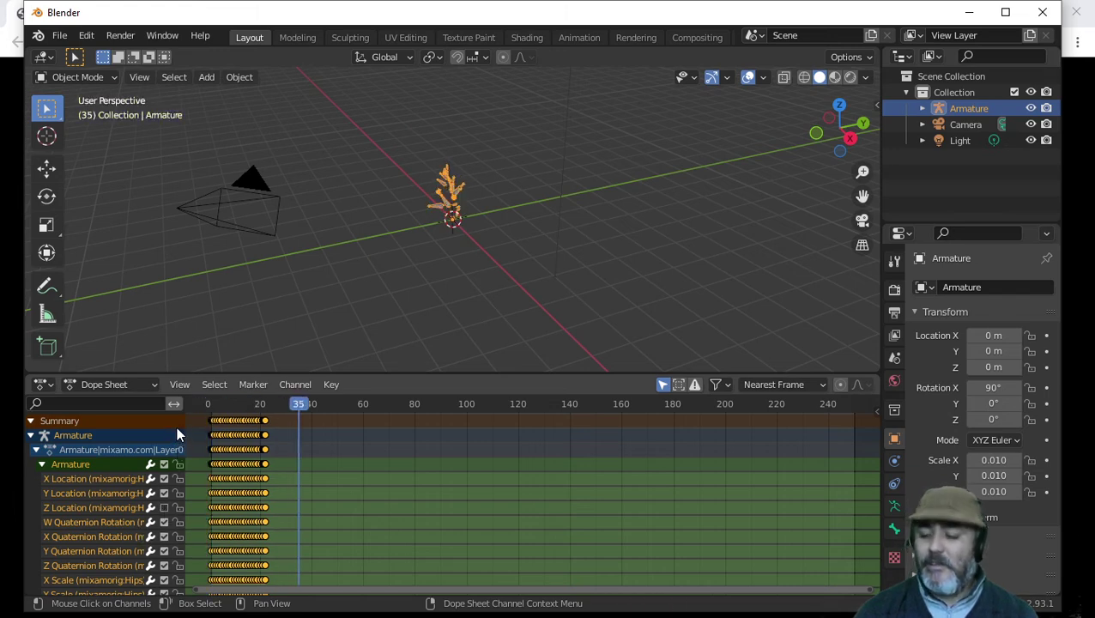
{"action": "key", "text": "shift+Left"}
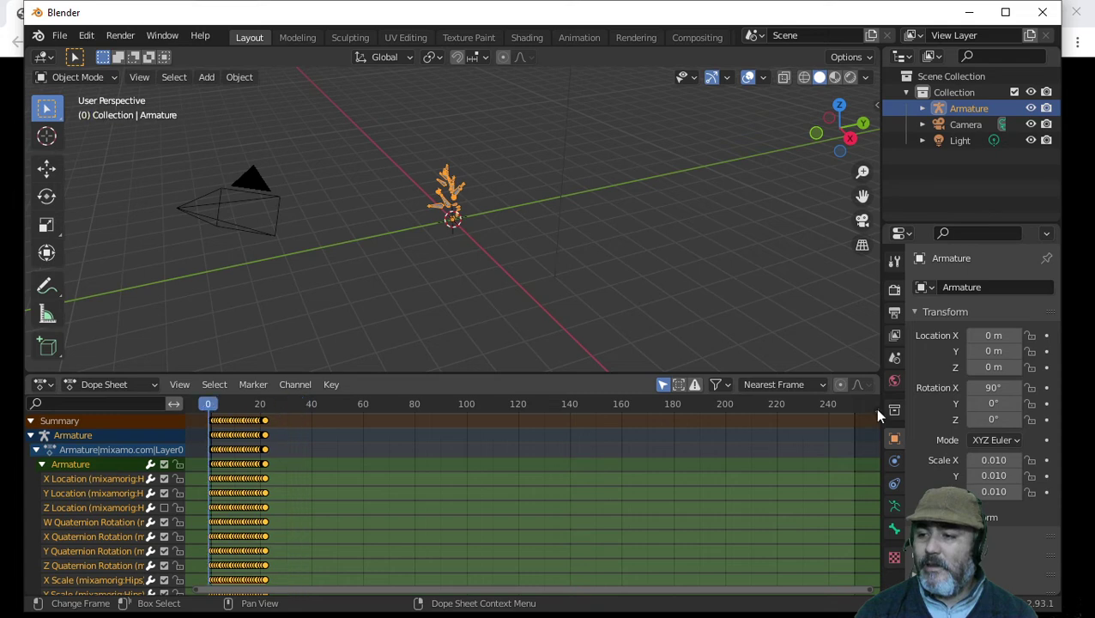
Step: Start an FBX export into the animations folder with the file name running.fixed.fbx
{"action": "left_click", "coordinate": [59, 38]}
{"action": "mouse_move", "coordinate": [97, 267]}
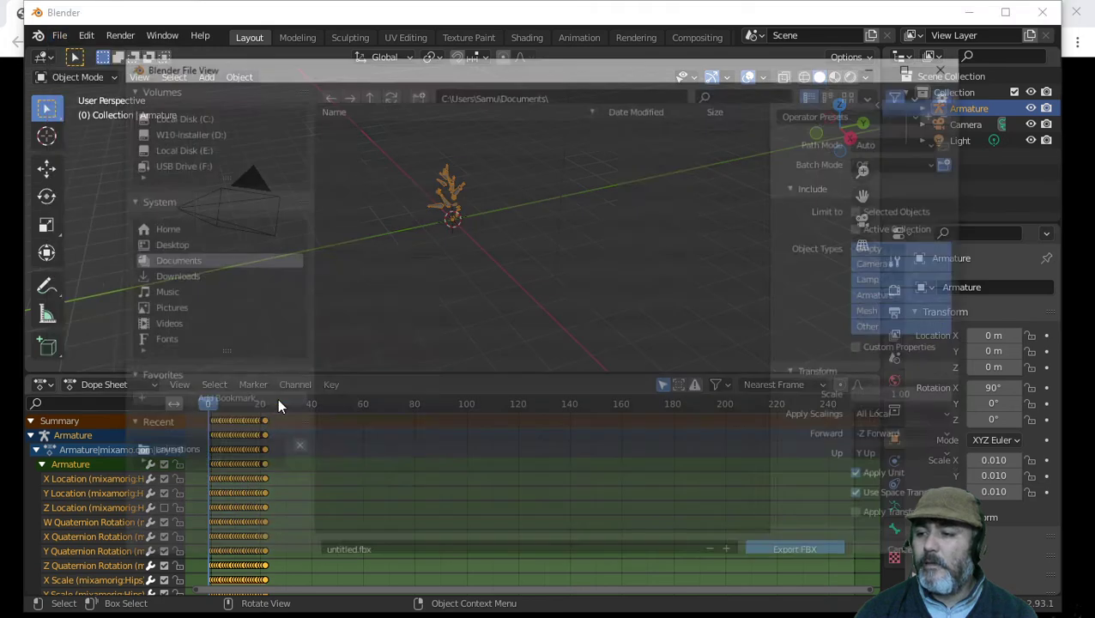
{"action": "left_click", "coordinate": [277, 398]}
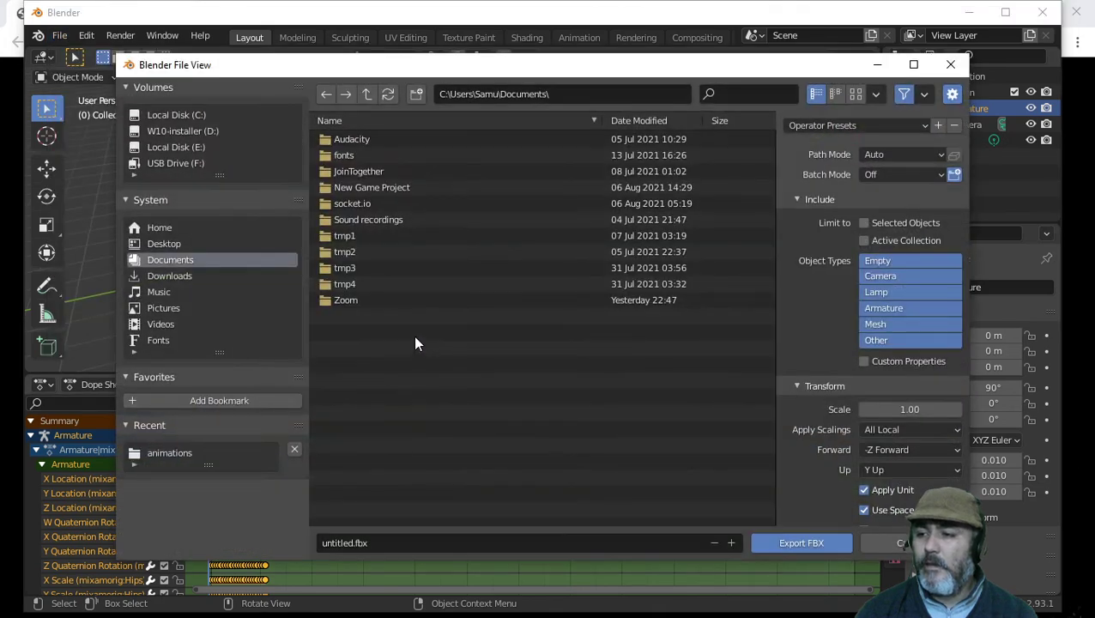
{"action": "left_click", "coordinate": [169, 453]}
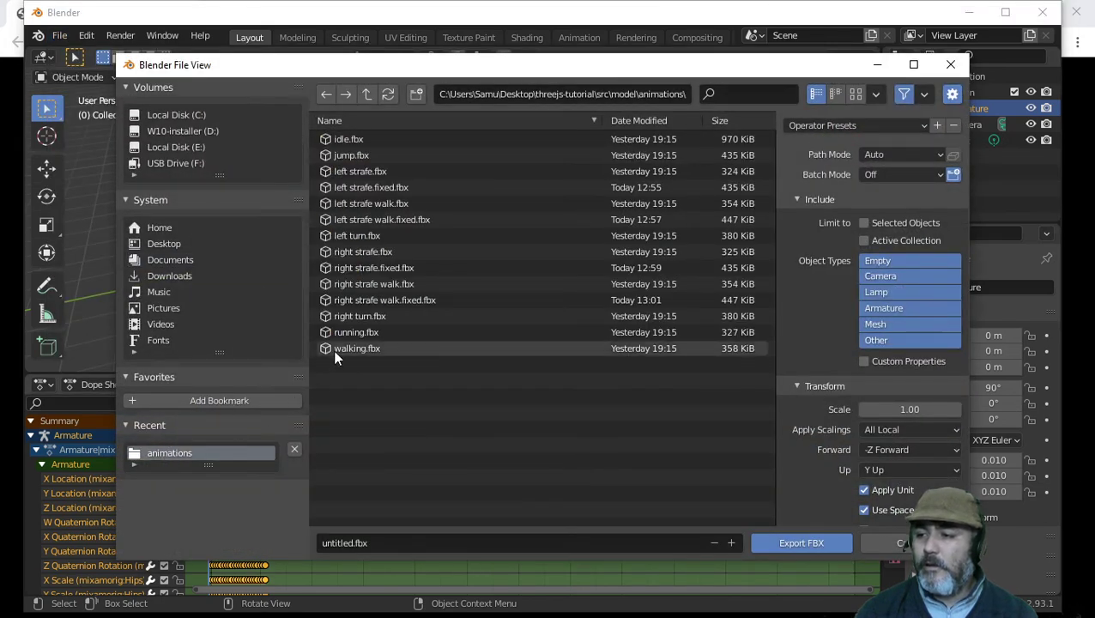
{"action": "left_click", "coordinate": [356, 332]}
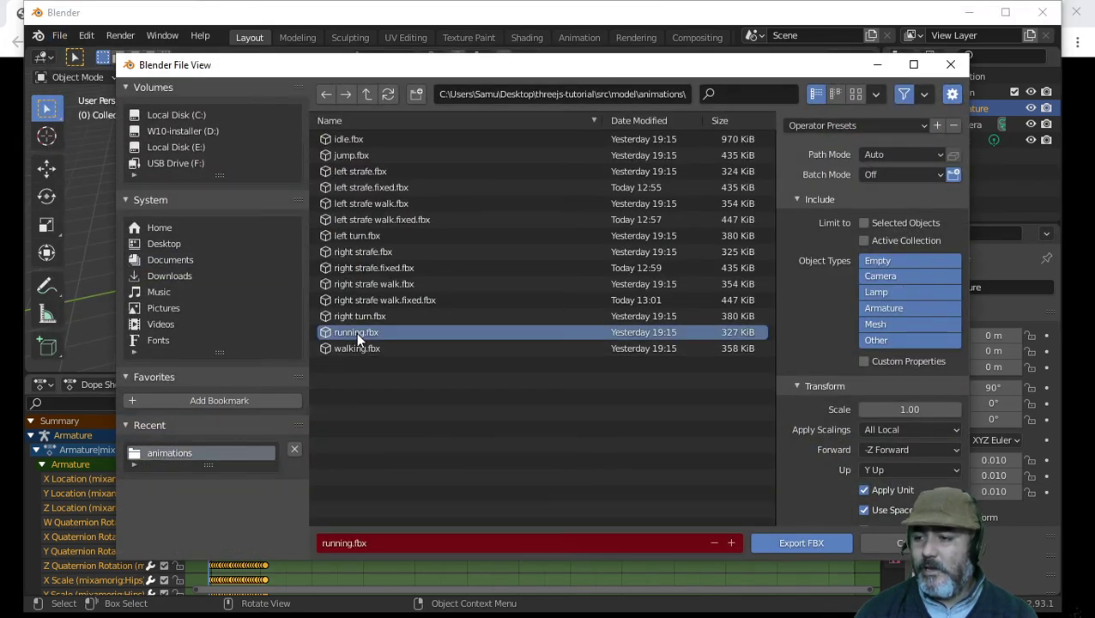
{"action": "left_click", "coordinate": [417, 541]}
{"action": "key", "text": "Left"}
{"action": "key", "text": "Left"}
{"action": "key", "text": "Left"}
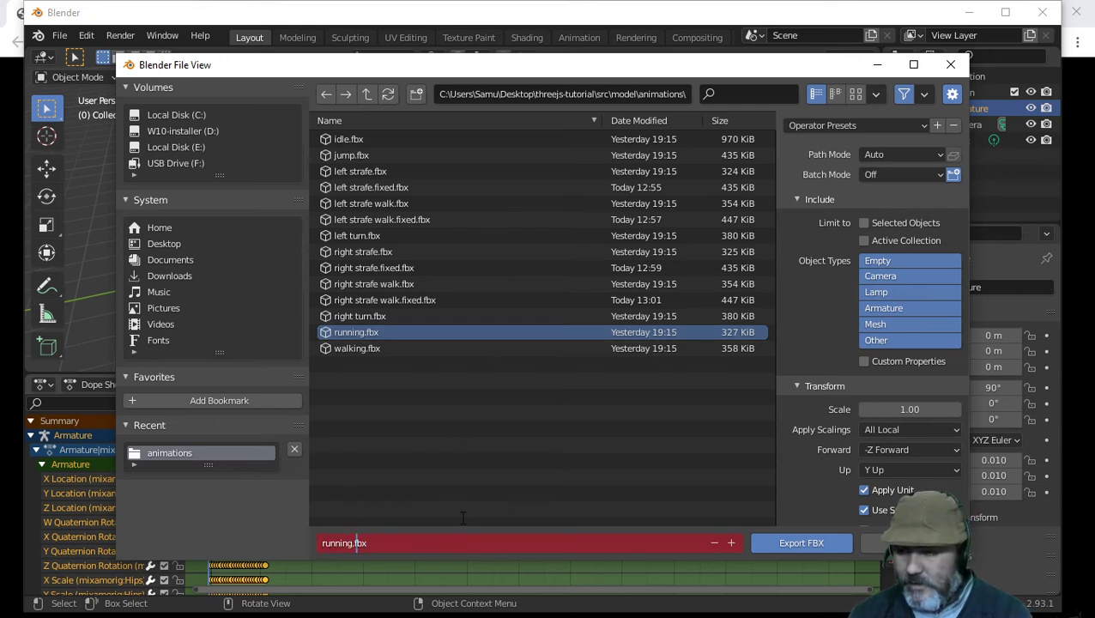
{"action": "type", "text": "fixed.f"}
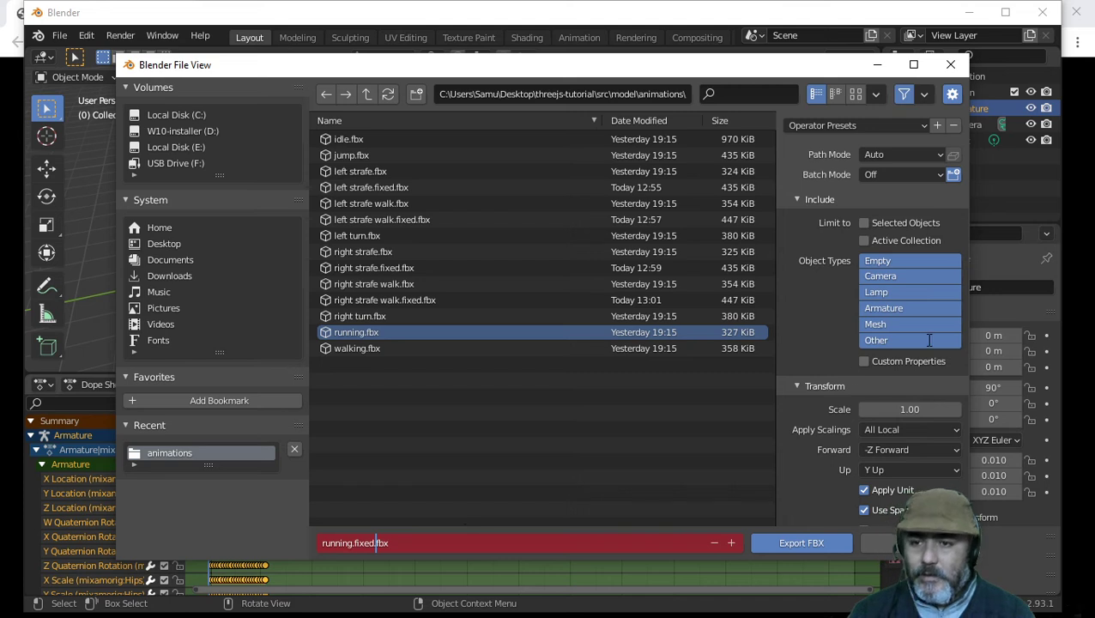
Step: Limit the exported object types to Armature, set the scale to 0.01, and export the FBX
{"action": "left_click", "coordinate": [905, 309]}
{"action": "left_click", "coordinate": [904, 411]}
{"action": "type", "text": "0.0"}
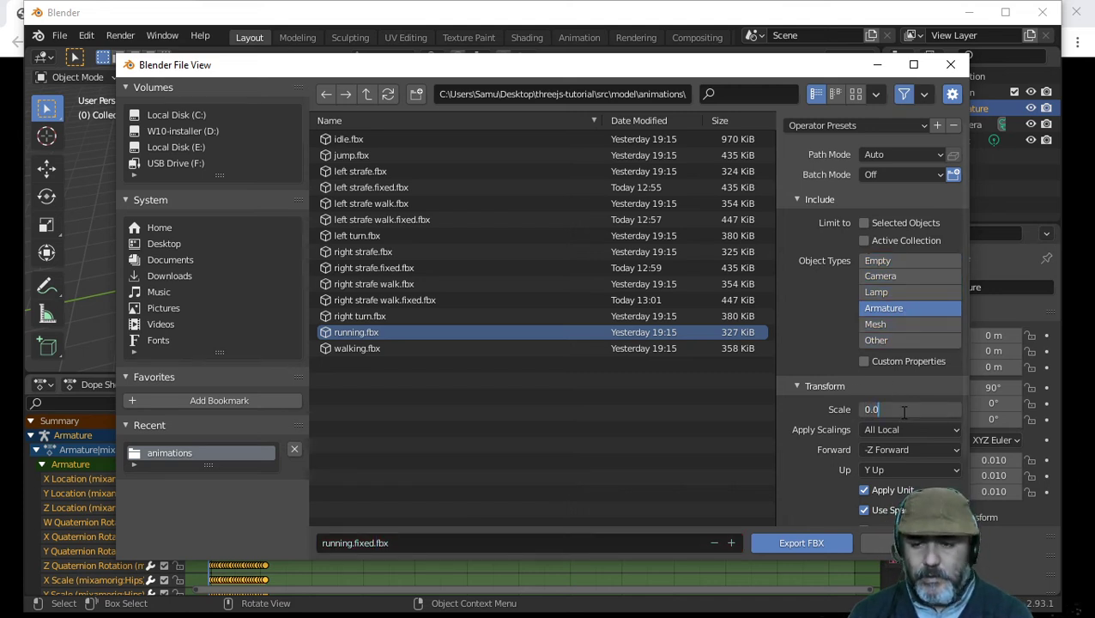
{"action": "type", "text": "1"}
{"action": "left_click", "coordinate": [812, 546]}
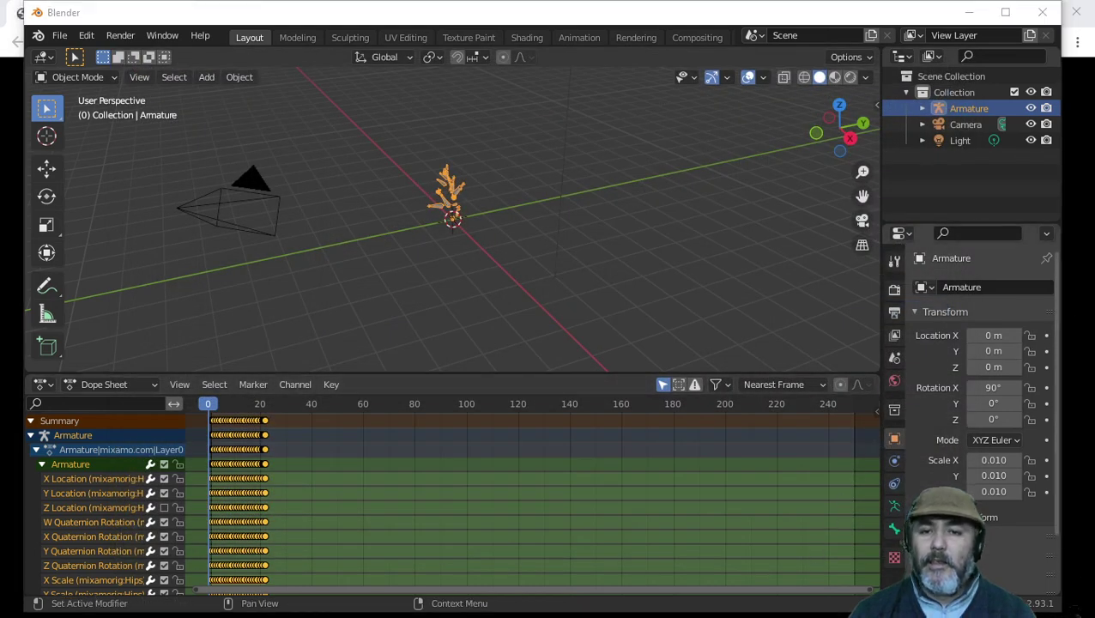
Step: In Visual Studio Code, change FileList.js entry "8" to running.fixed.fbx, save, and check the model in the browser
{"action": "key", "text": "alt+Tab"}
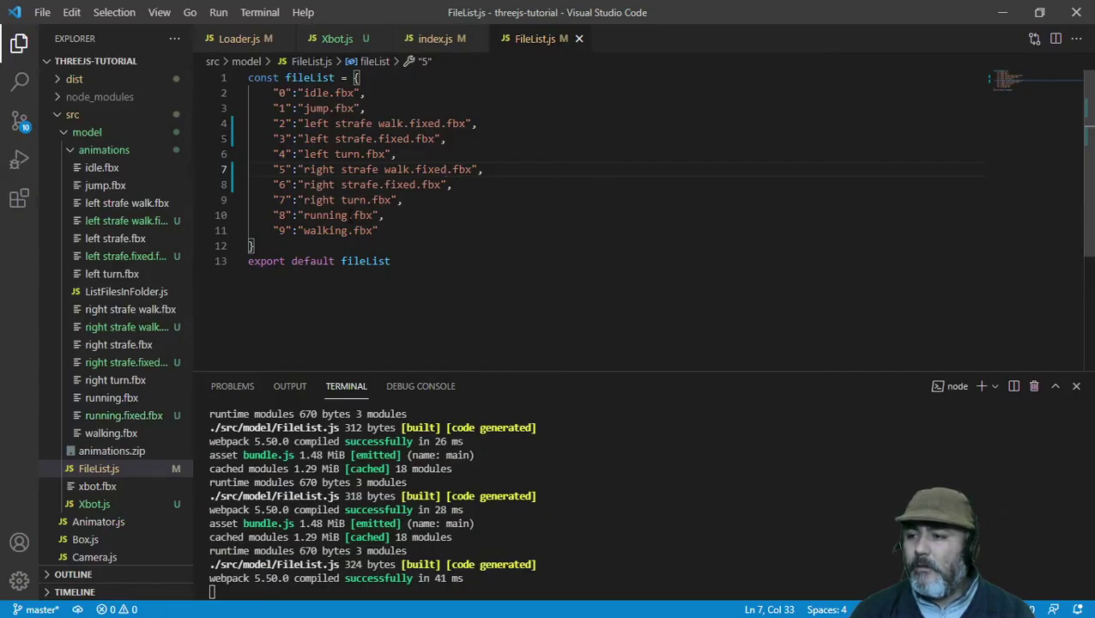
{"action": "left_click", "coordinate": [346, 215]}
{"action": "type", "text": ".fixed"}
{"action": "key", "text": "ctrl+s"}
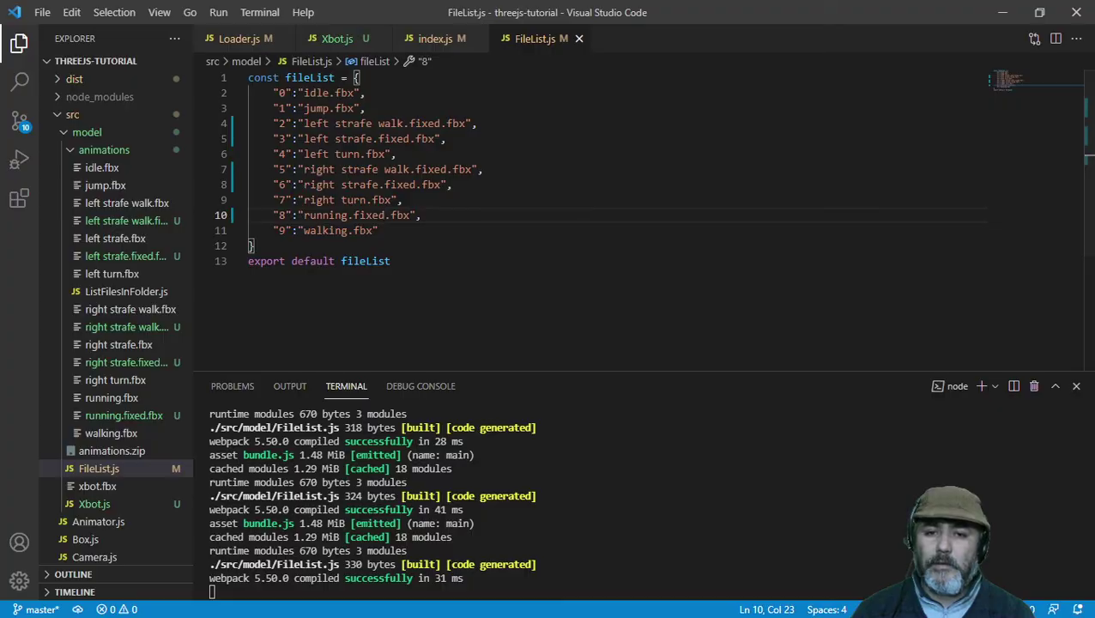
{"action": "key", "text": "alt+Tab"}
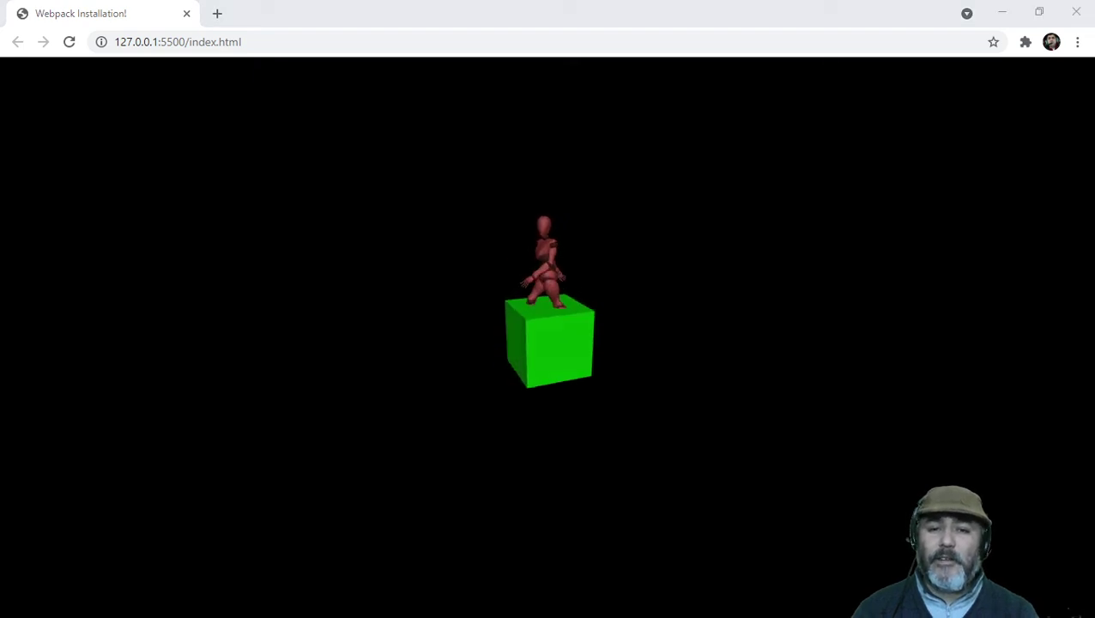
Step: In index.js in Visual Studio Code, change the id reset condition to id>9, save, and watch the animations in the browser
{"action": "key", "text": "alt+Tab"}
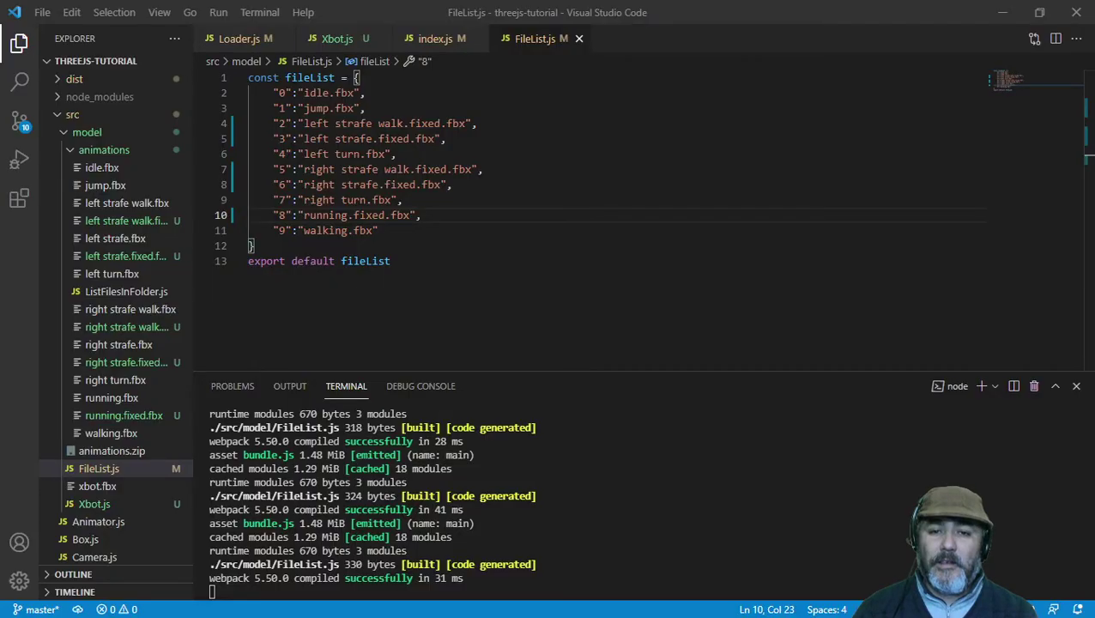
{"action": "left_click", "coordinate": [433, 39]}
{"action": "left_click", "coordinate": [304, 317]}
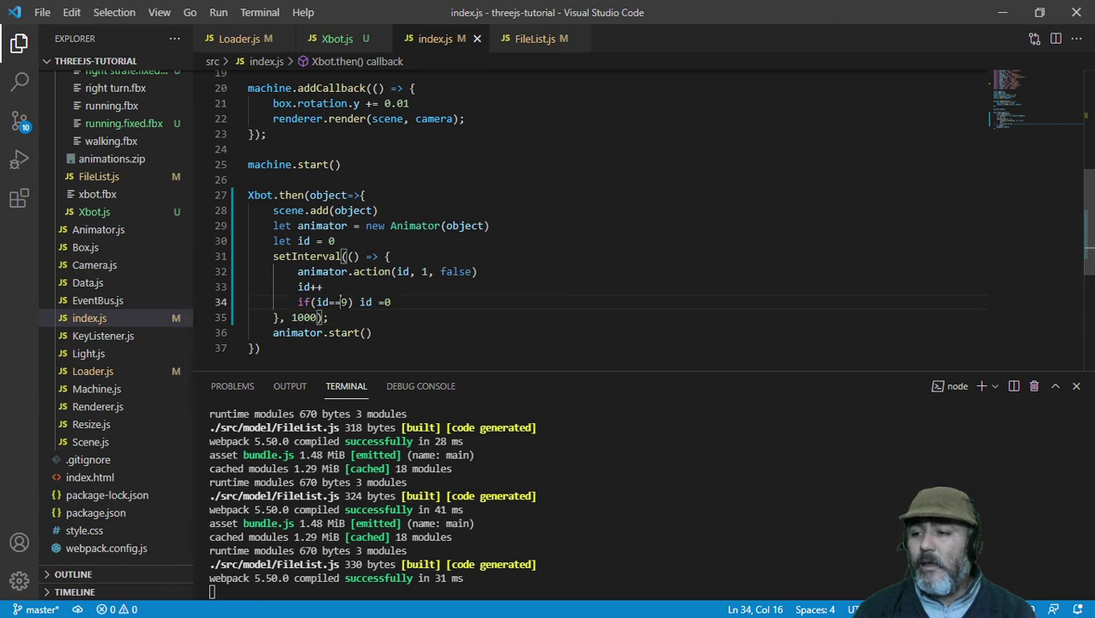
{"action": "left_click", "coordinate": [340, 302]}
{"action": "key", "text": "BackSpace"}
{"action": "key", "text": "BackSpace"}
{"action": "type", "text": ">"}
{"action": "key", "text": "ctrl+s"}
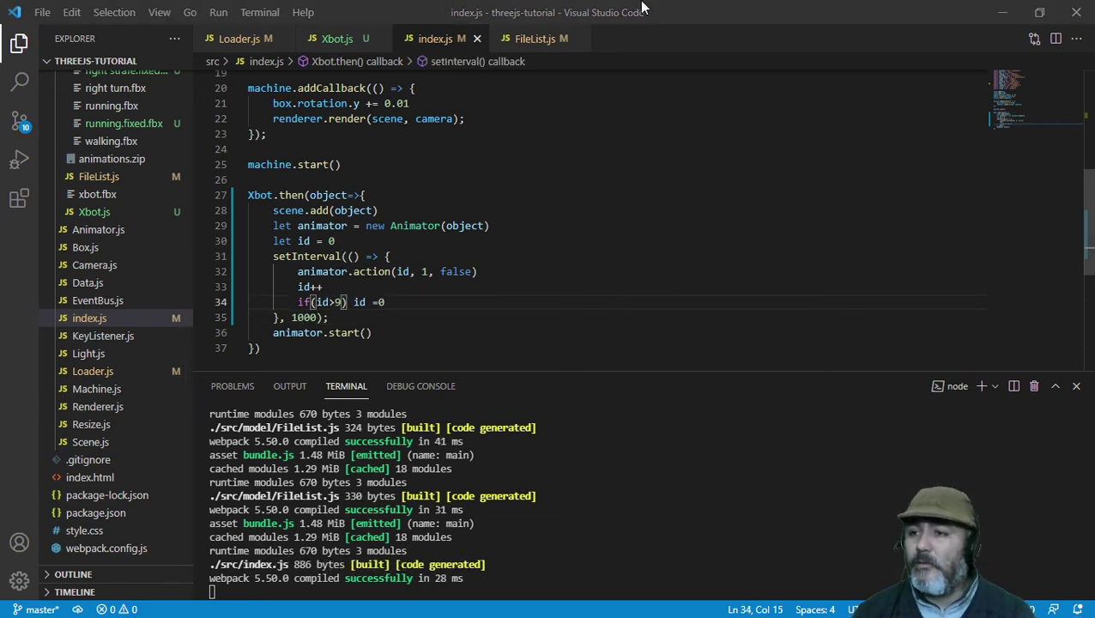
{"action": "left_click", "coordinate": [554, 38]}
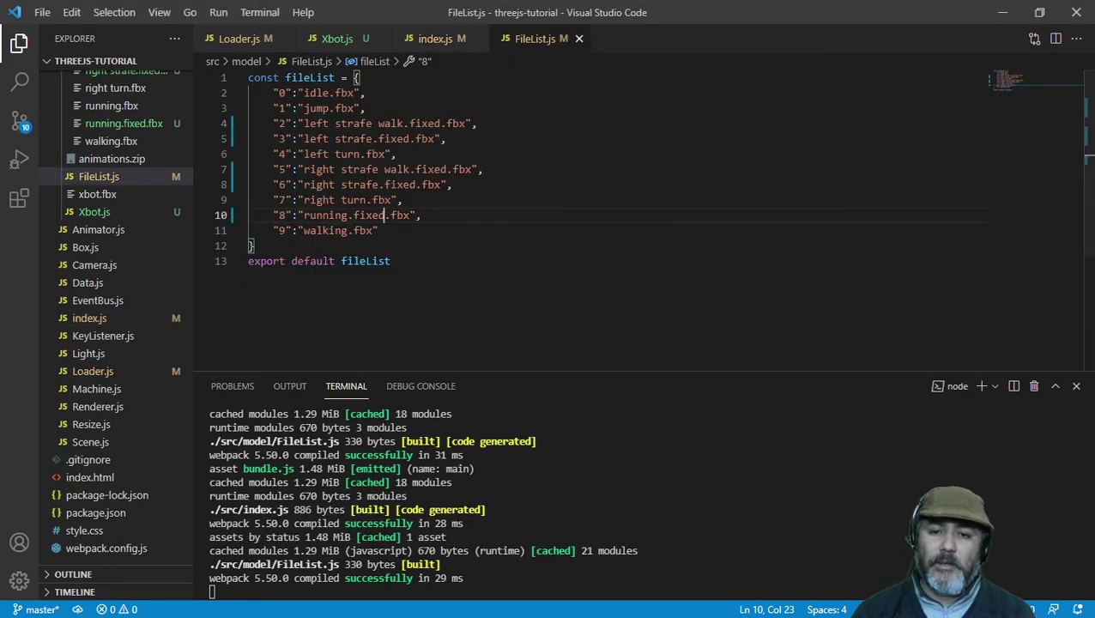
{"action": "key", "text": "alt+Tab"}
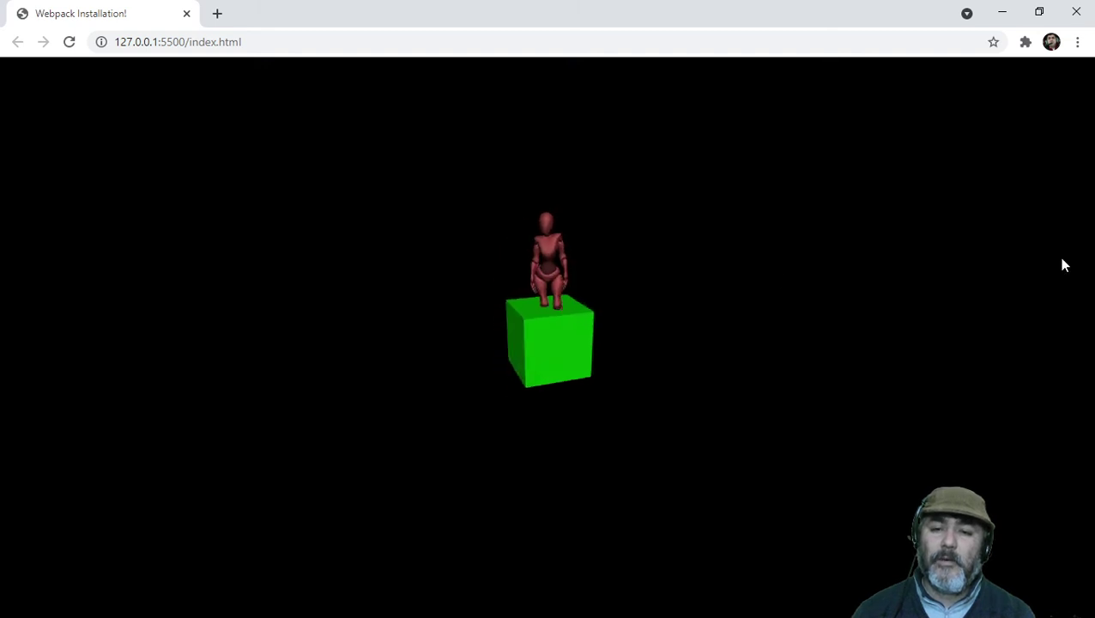
Step: Switch to Blender, start a new General file without saving the current one, and delete the default cube
{"action": "key", "text": "alt+Tab"}
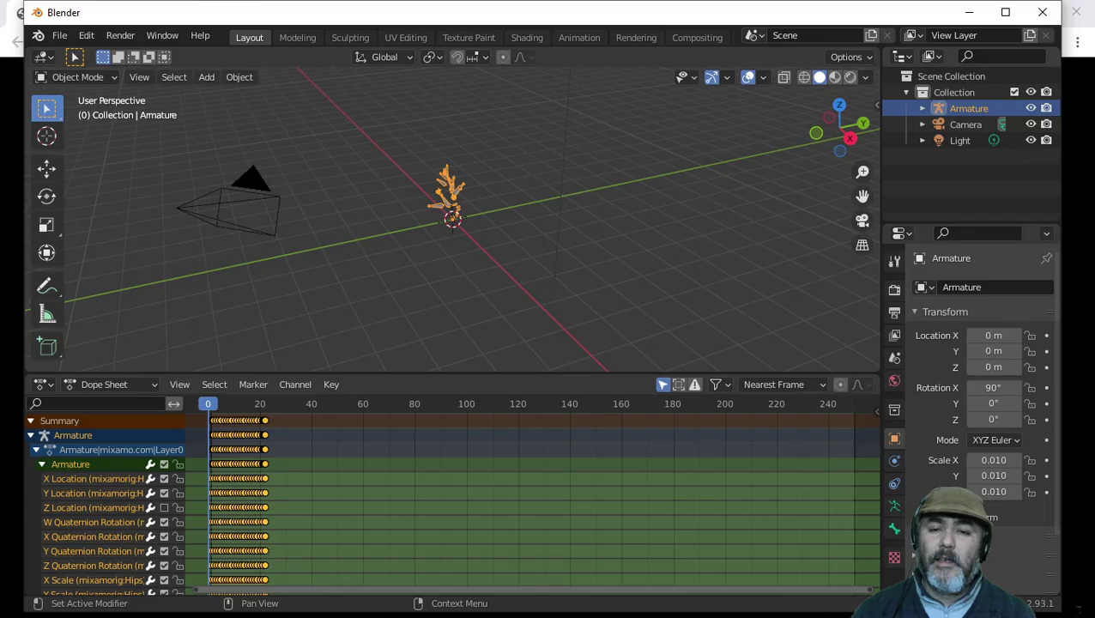
{"action": "left_click", "coordinate": [67, 41]}
{"action": "mouse_move", "coordinate": [78, 53]}
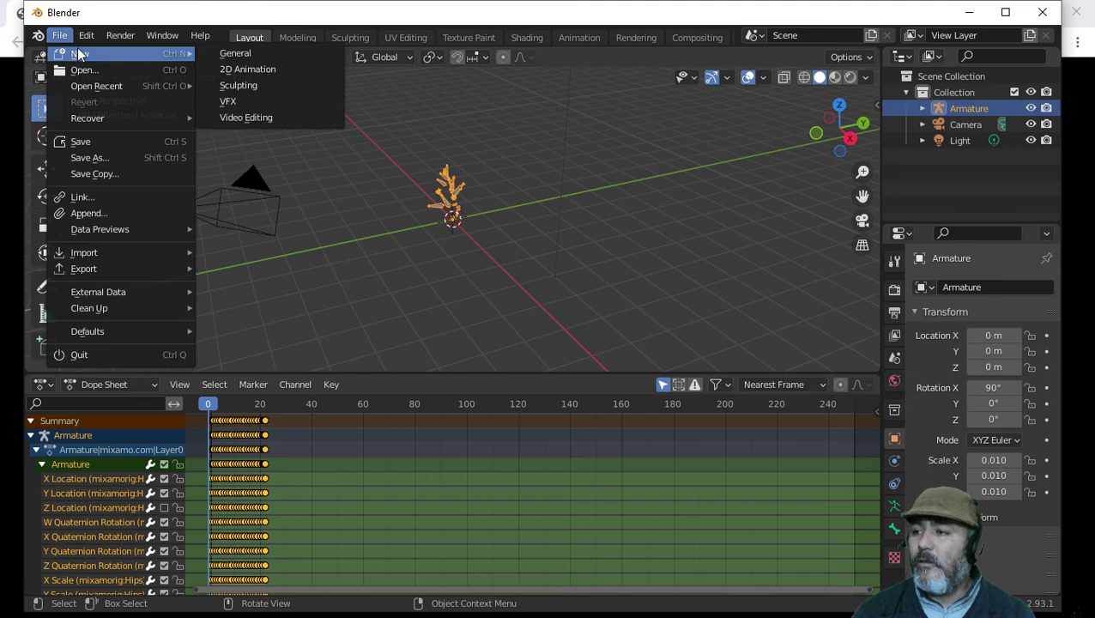
{"action": "left_click", "coordinate": [220, 53]}
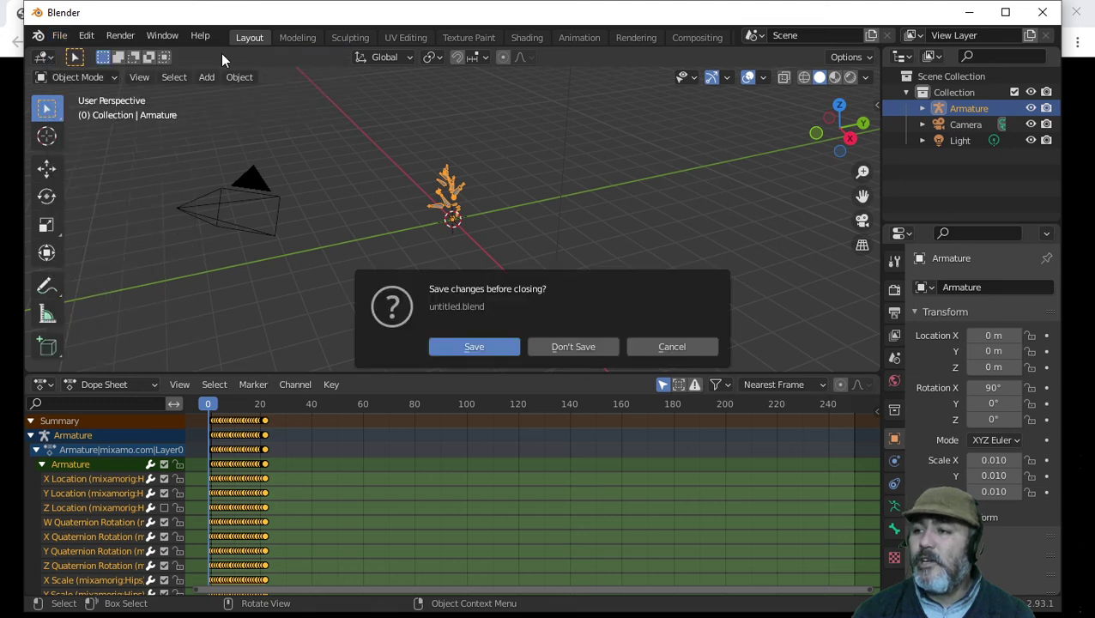
{"action": "left_click", "coordinate": [559, 349]}
{"action": "key", "text": "Delete"}
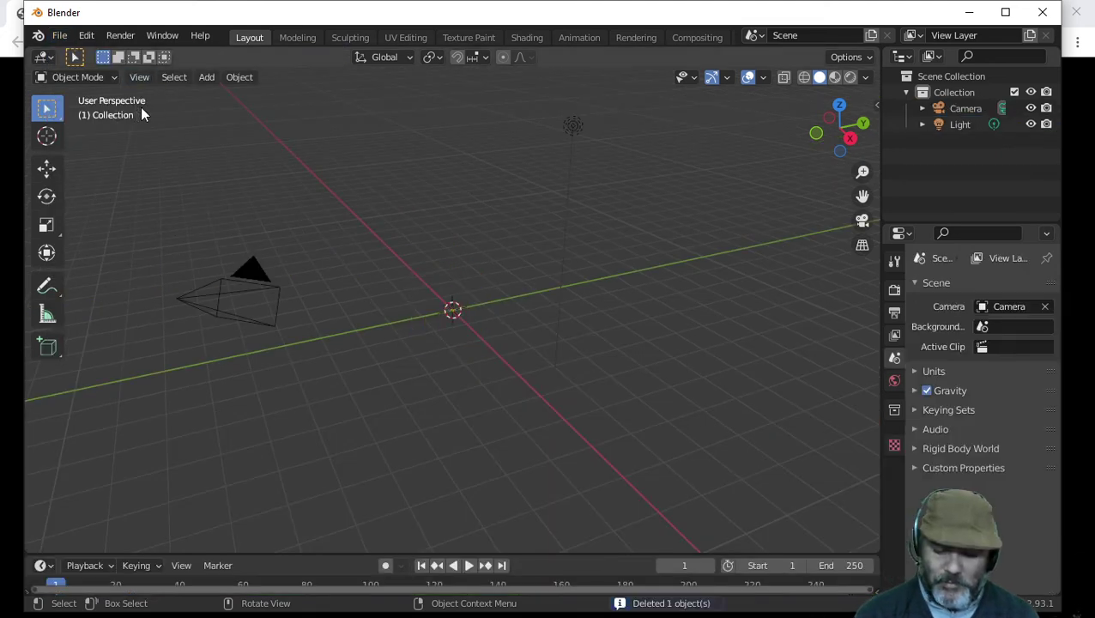
Step: Import walking.fbx from the recent animations folder
{"action": "left_click", "coordinate": [65, 38]}
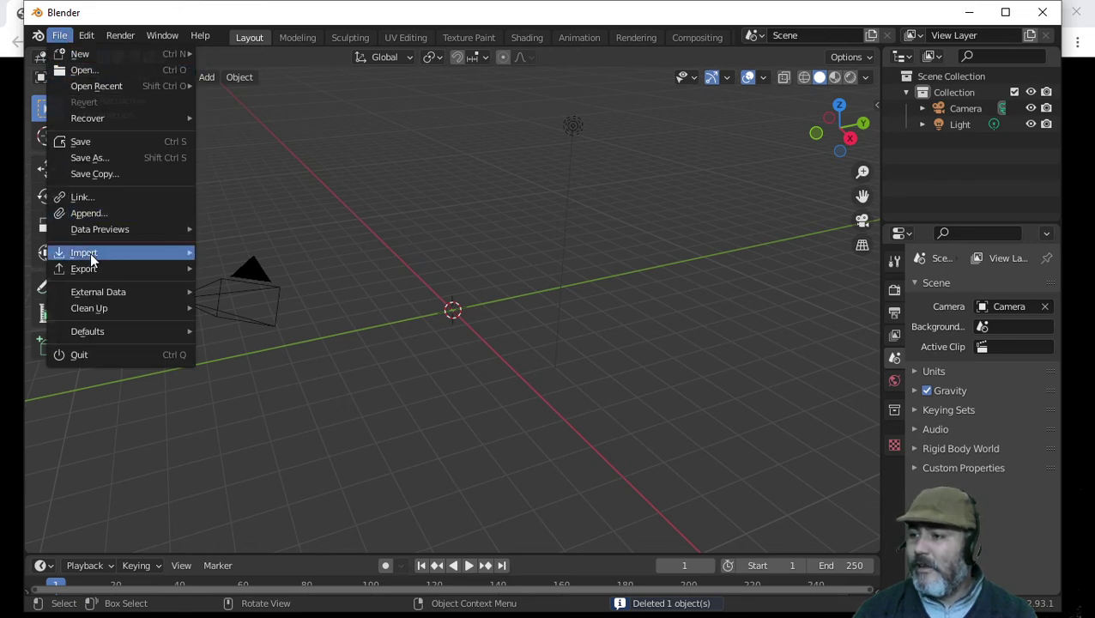
{"action": "mouse_move", "coordinate": [90, 252]}
{"action": "left_click", "coordinate": [279, 364]}
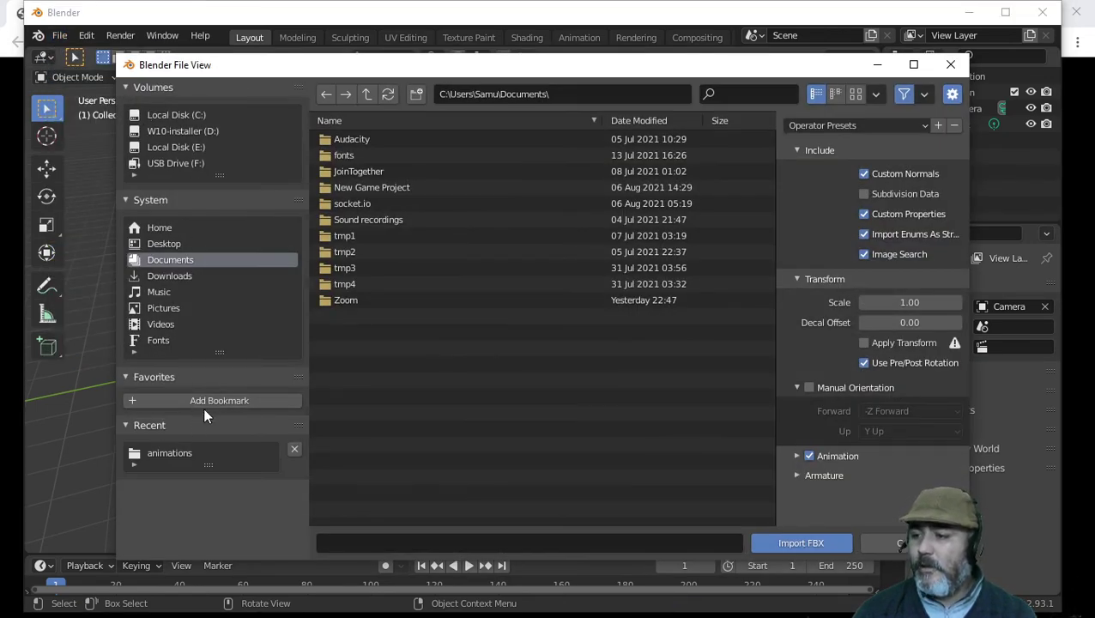
{"action": "left_click", "coordinate": [178, 455]}
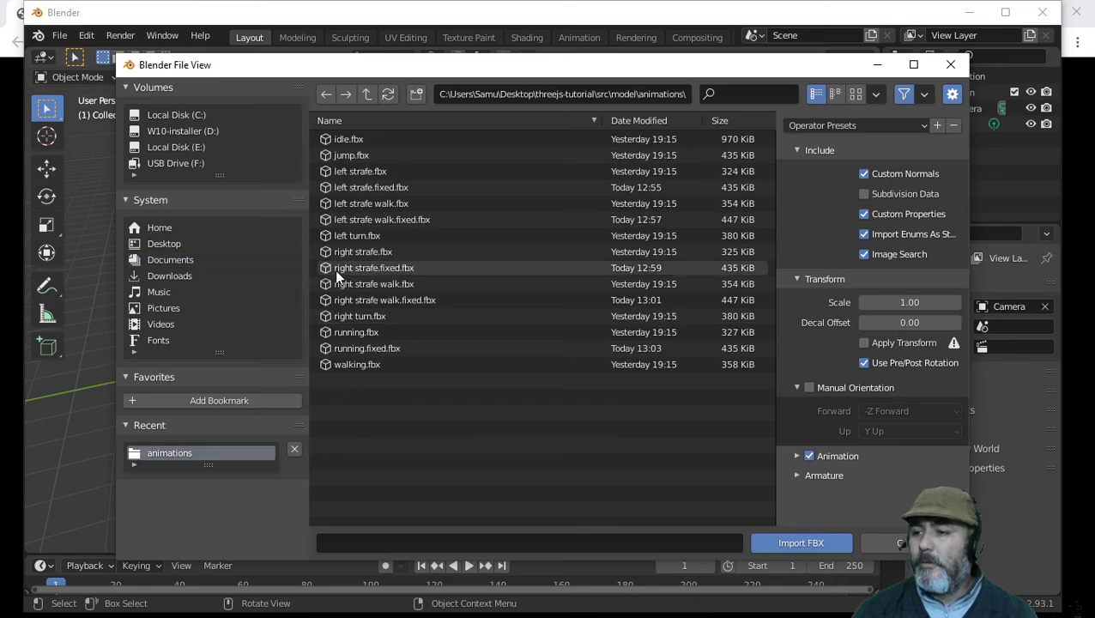
{"action": "left_click", "coordinate": [357, 364]}
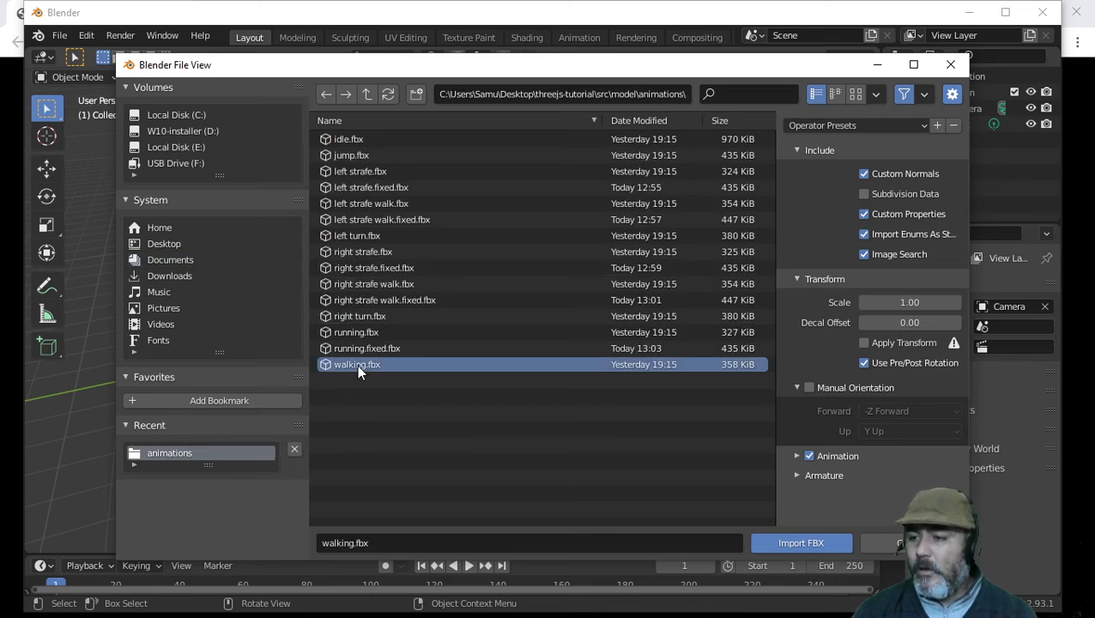
{"action": "left_click", "coordinate": [798, 541]}
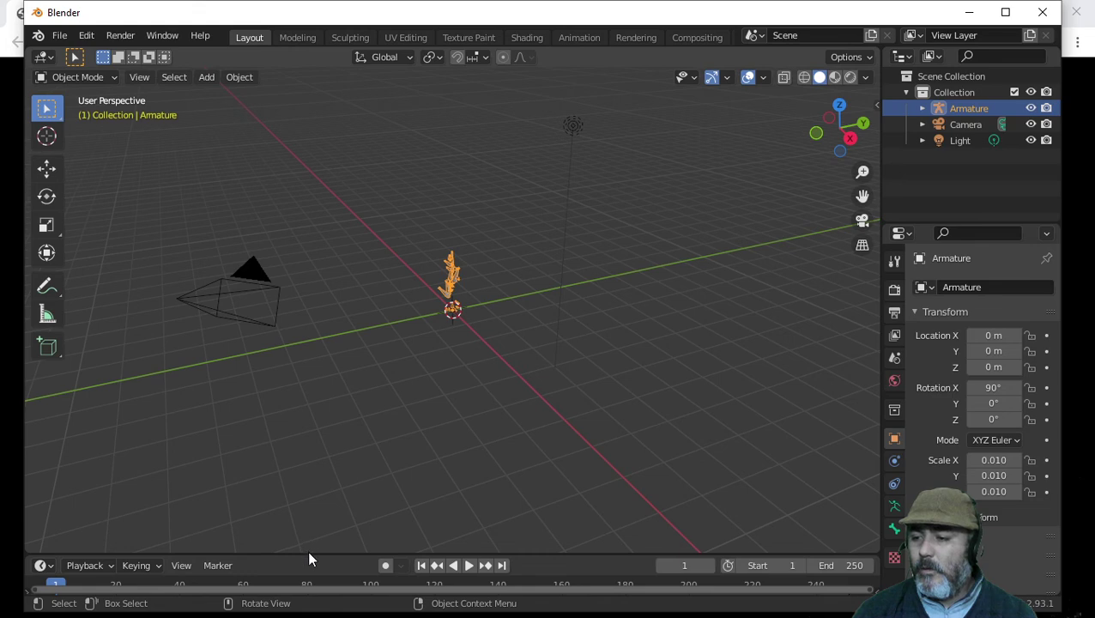
Step: Enlarge the timeline area, change it to a Dope Sheet, and expand the walking armature's bone channels
{"action": "left_click_drag", "start_coordinate": [308, 553], "coordinate": [124, 413]}
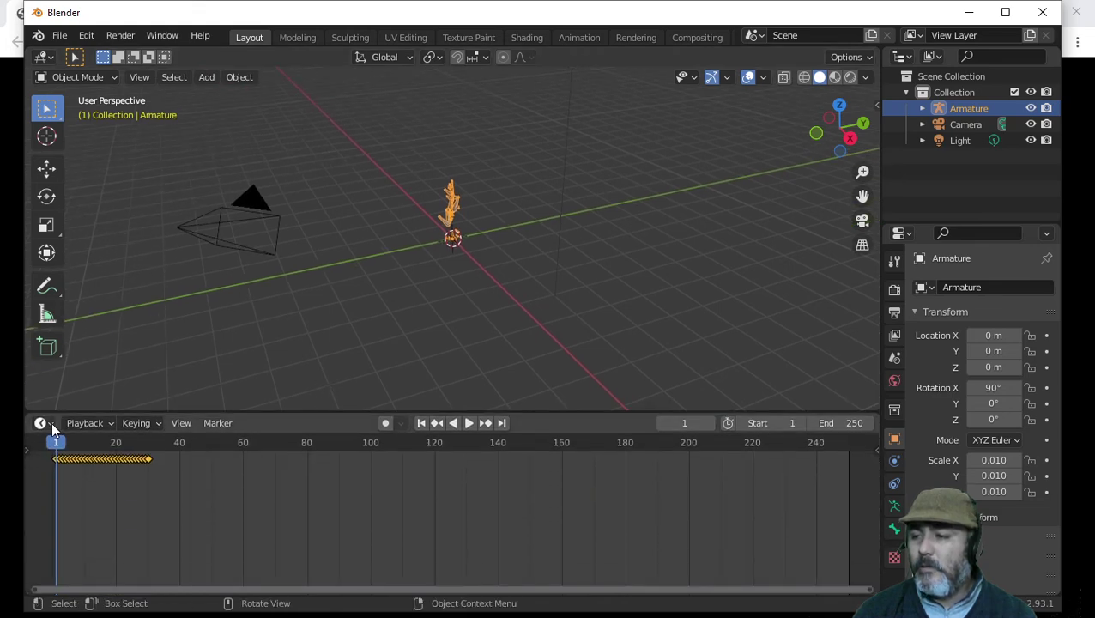
{"action": "left_click", "coordinate": [51, 422]}
{"action": "left_click", "coordinate": [85, 423]}
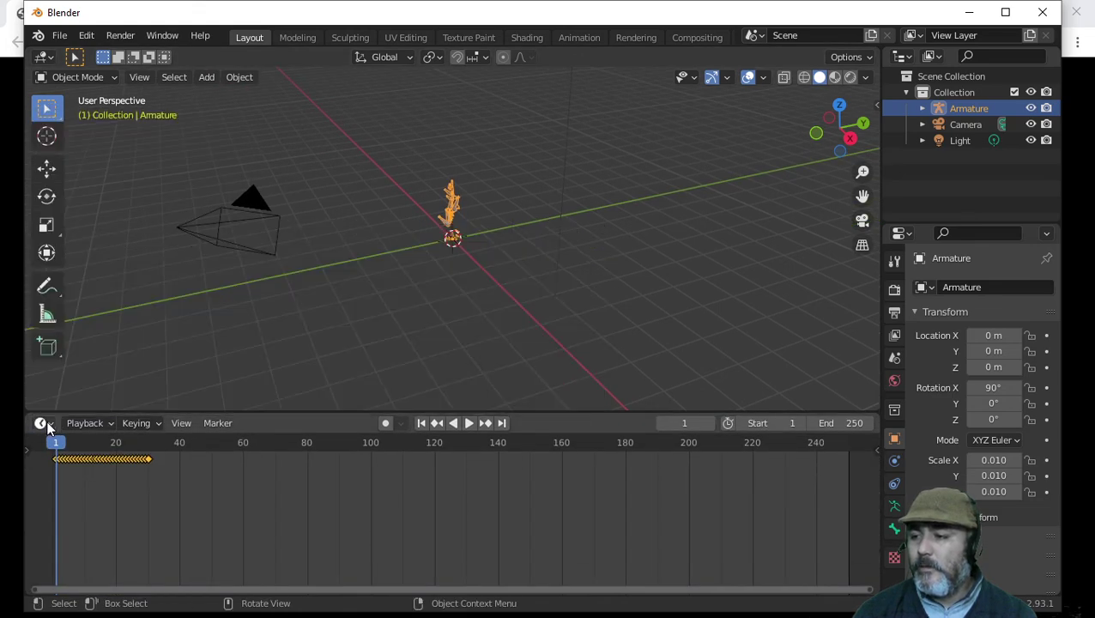
{"action": "left_click", "coordinate": [47, 419]}
{"action": "left_click", "coordinate": [256, 270]}
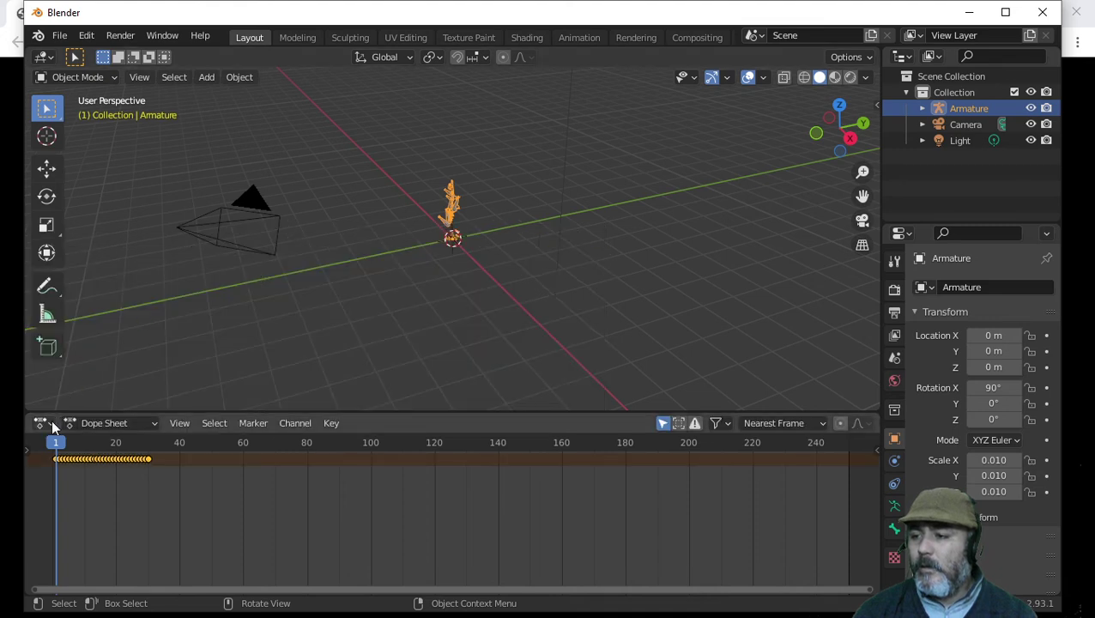
{"action": "left_click", "coordinate": [87, 423]}
{"action": "left_click", "coordinate": [127, 438]}
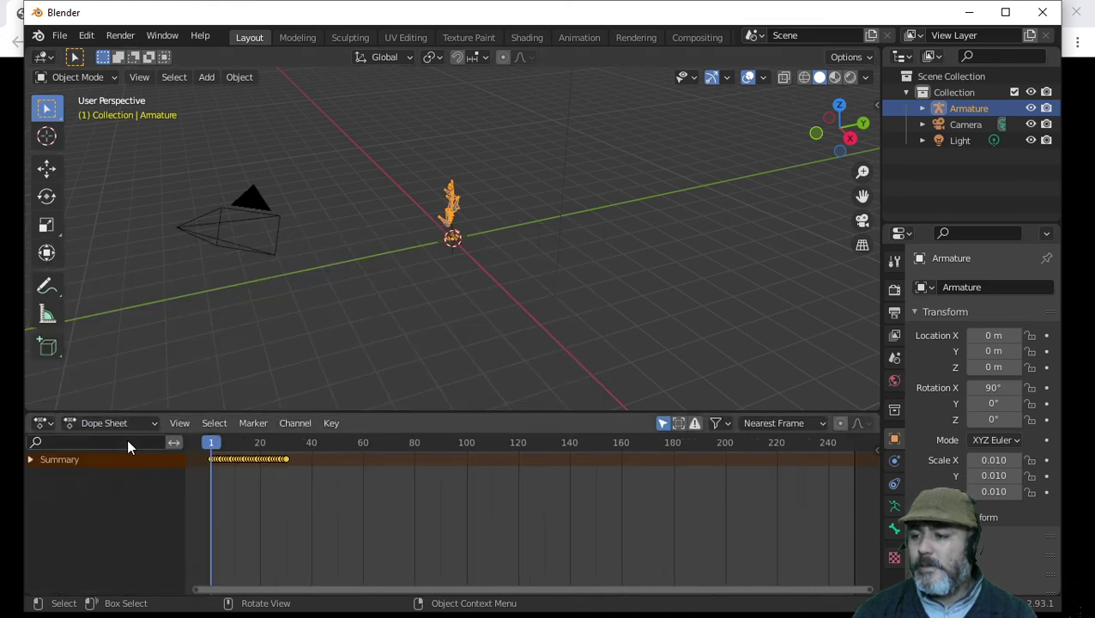
{"action": "left_click", "coordinate": [30, 458]}
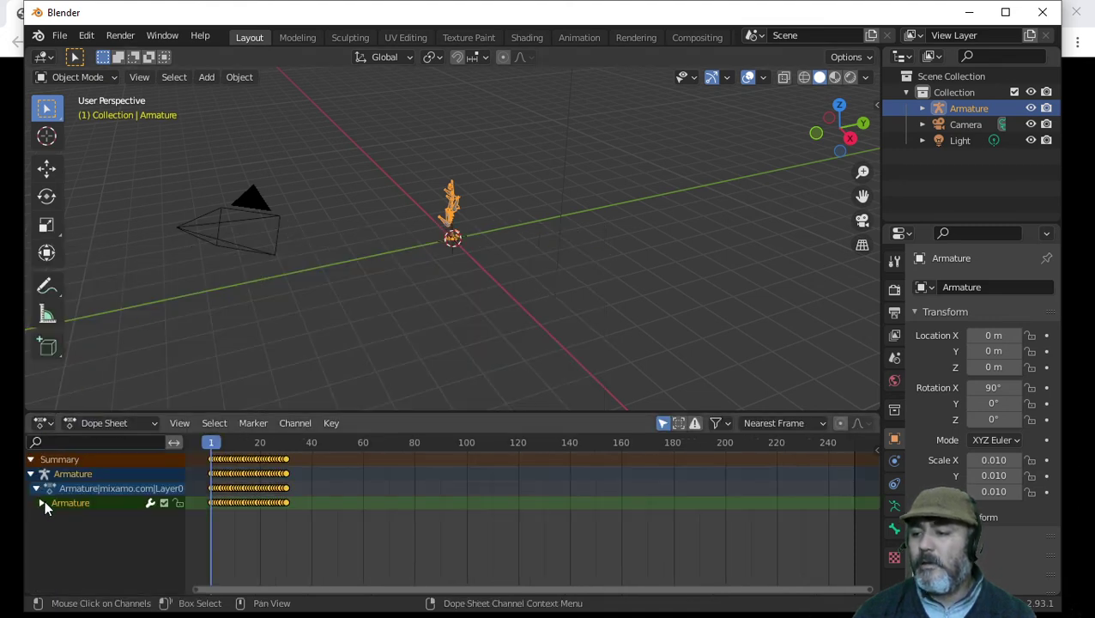
{"action": "left_click", "coordinate": [42, 503]}
Step: Preview the walking animation briefly, stop it, and return to frame 0
{"action": "key", "text": "space"}
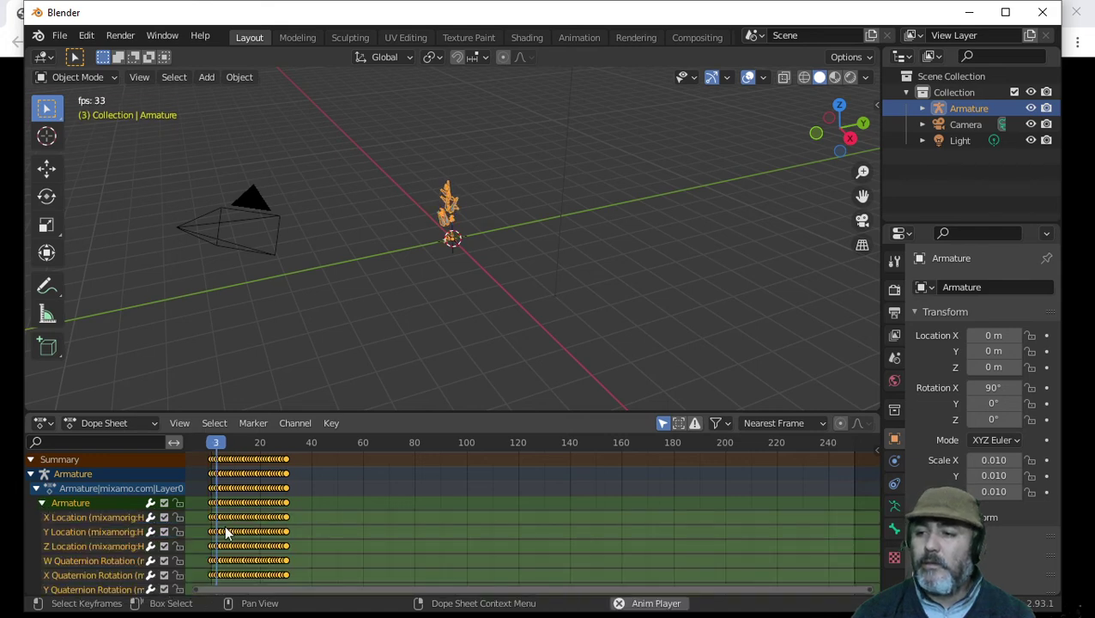
{"action": "key", "text": "Escape"}
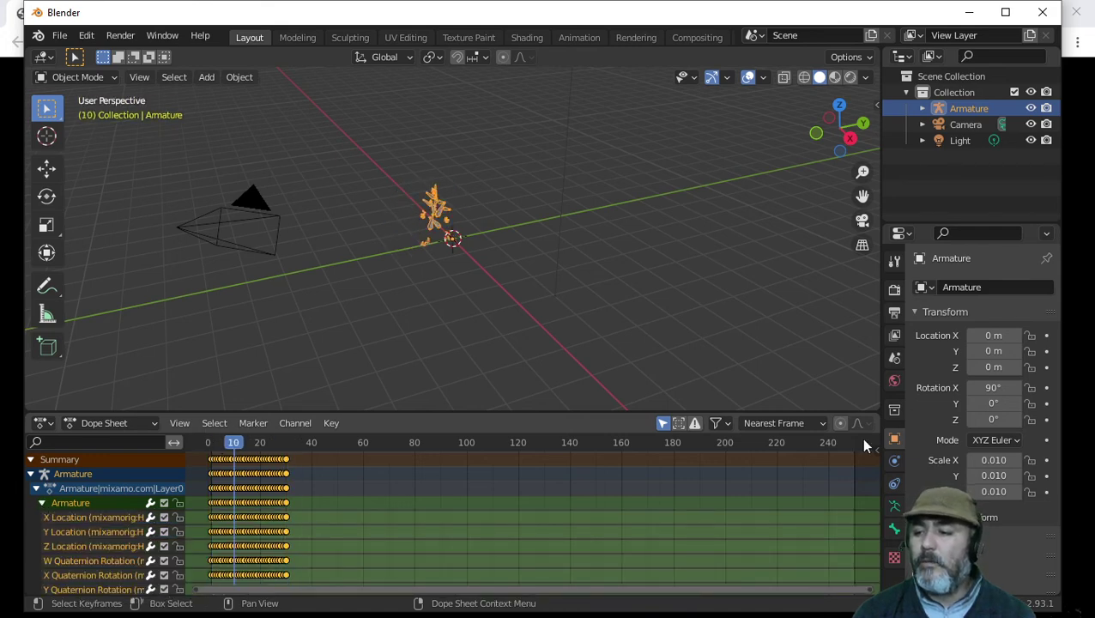
{"action": "key", "text": "shift+Left"}
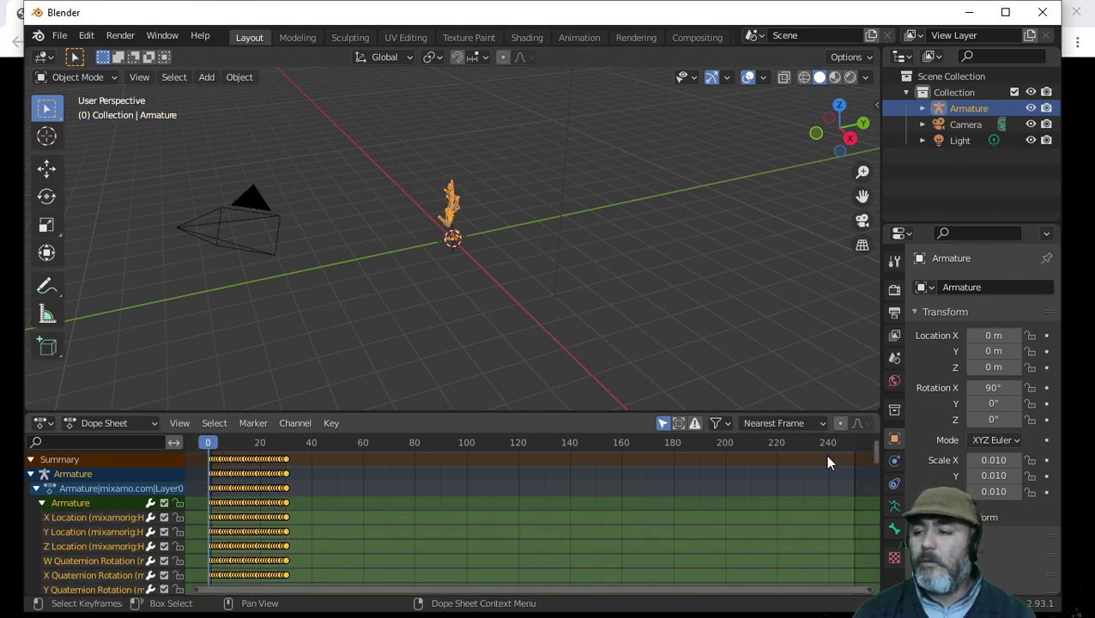
Step: Disable the root bone's Z Location channel, preview the walking animation briefly, and return to frame 0
{"action": "left_click", "coordinate": [165, 546]}
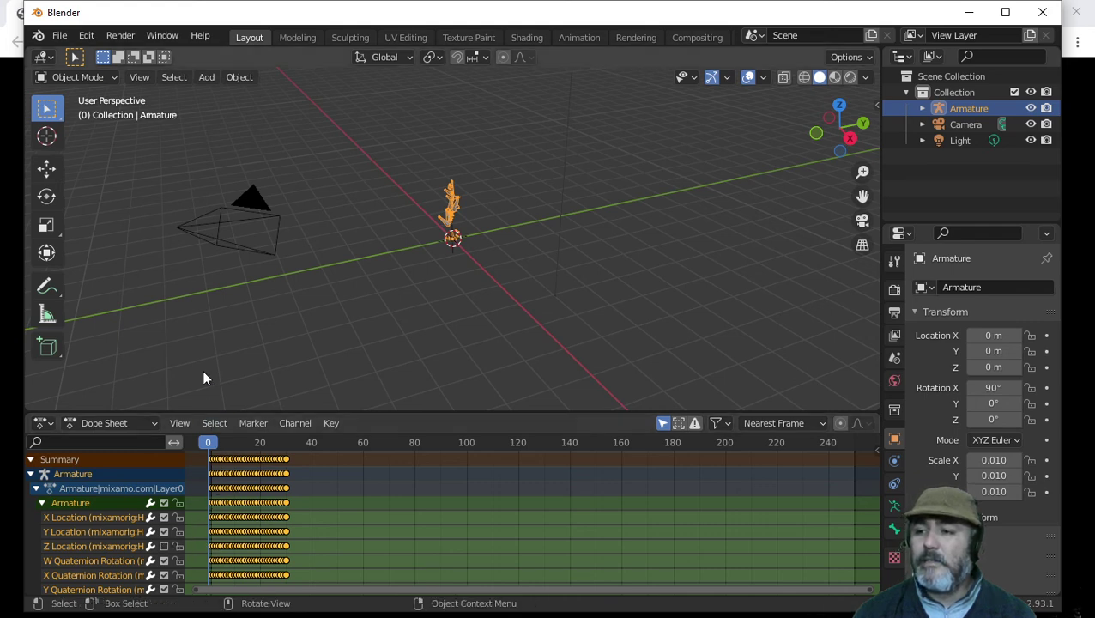
{"action": "key", "text": "space"}
{"action": "key", "text": "space"}
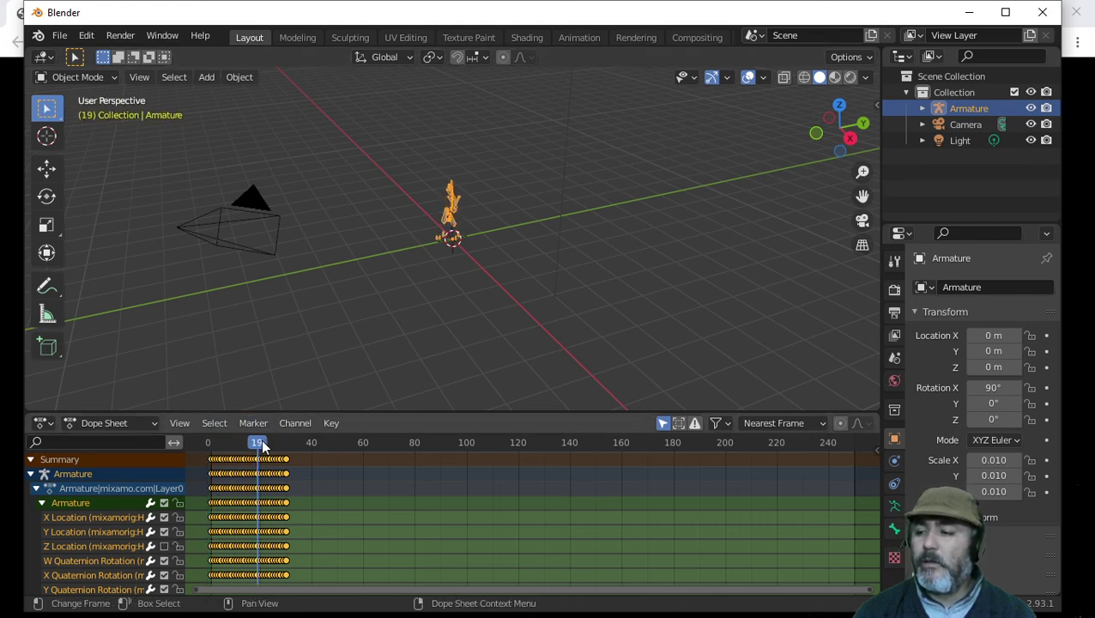
{"action": "key", "text": "shift+Left"}
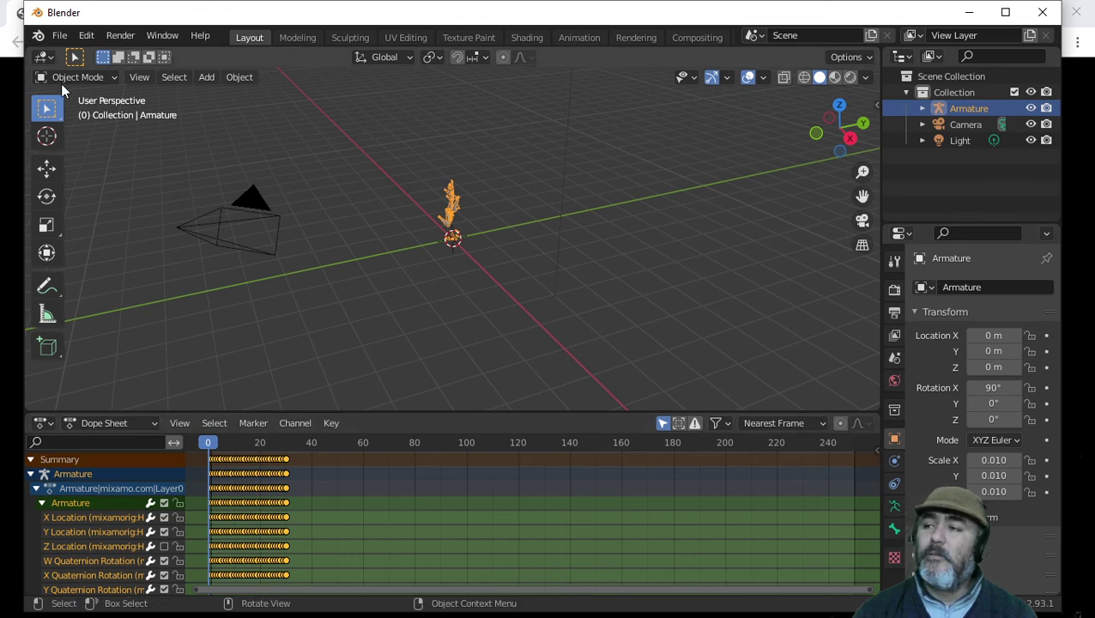
Step: Start an FBX export into the recent animations folder with the file name walking.fixed.fbx
{"action": "left_click", "coordinate": [59, 38]}
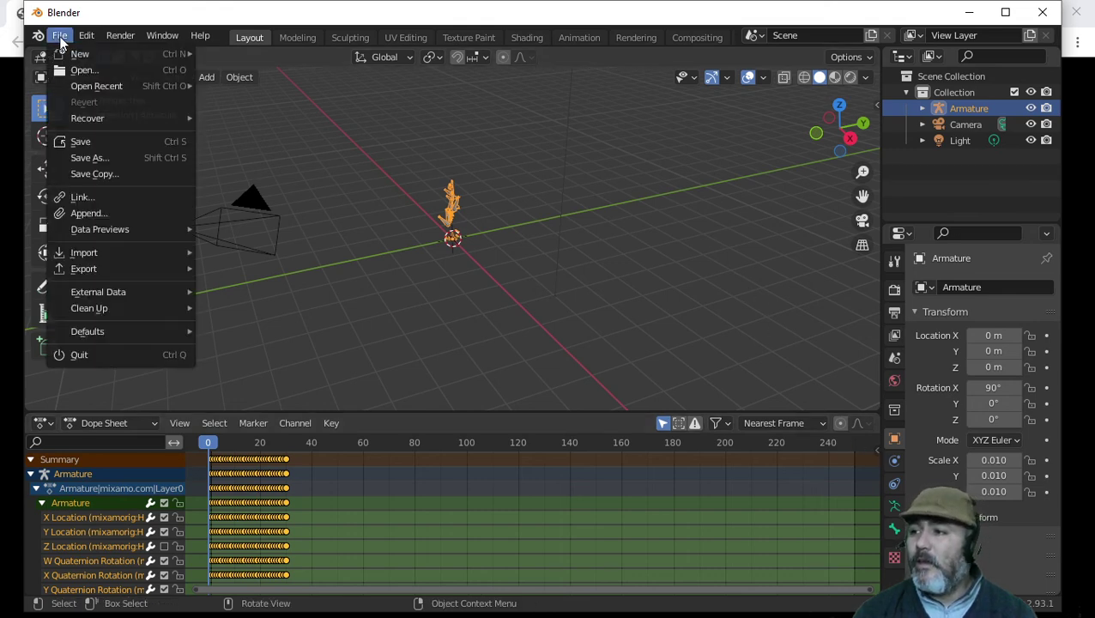
{"action": "mouse_move", "coordinate": [109, 269]}
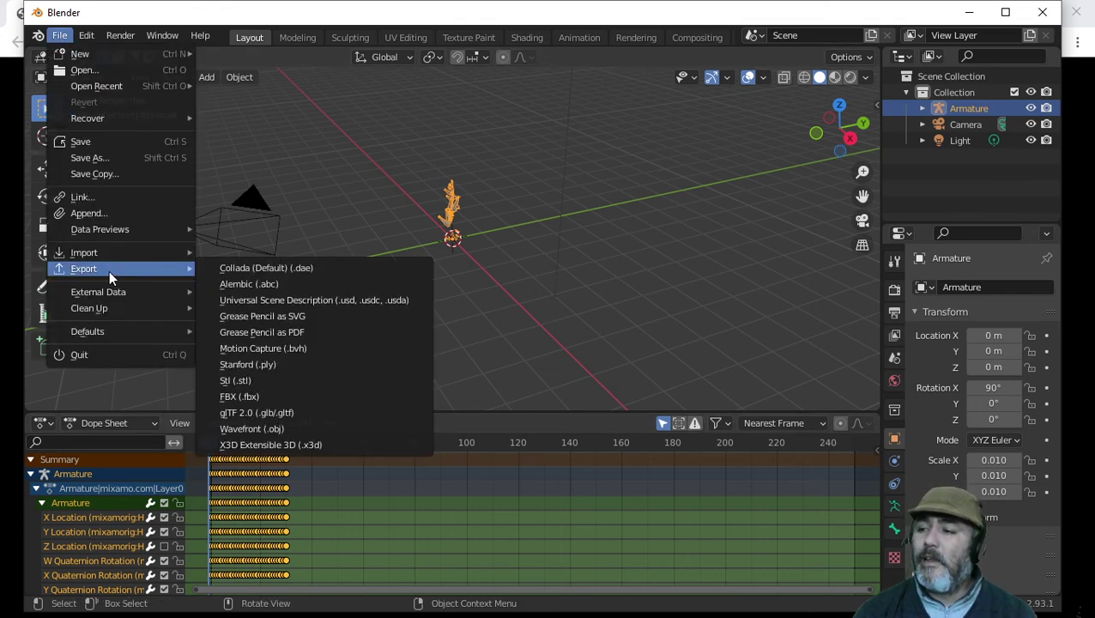
{"action": "left_click", "coordinate": [305, 398]}
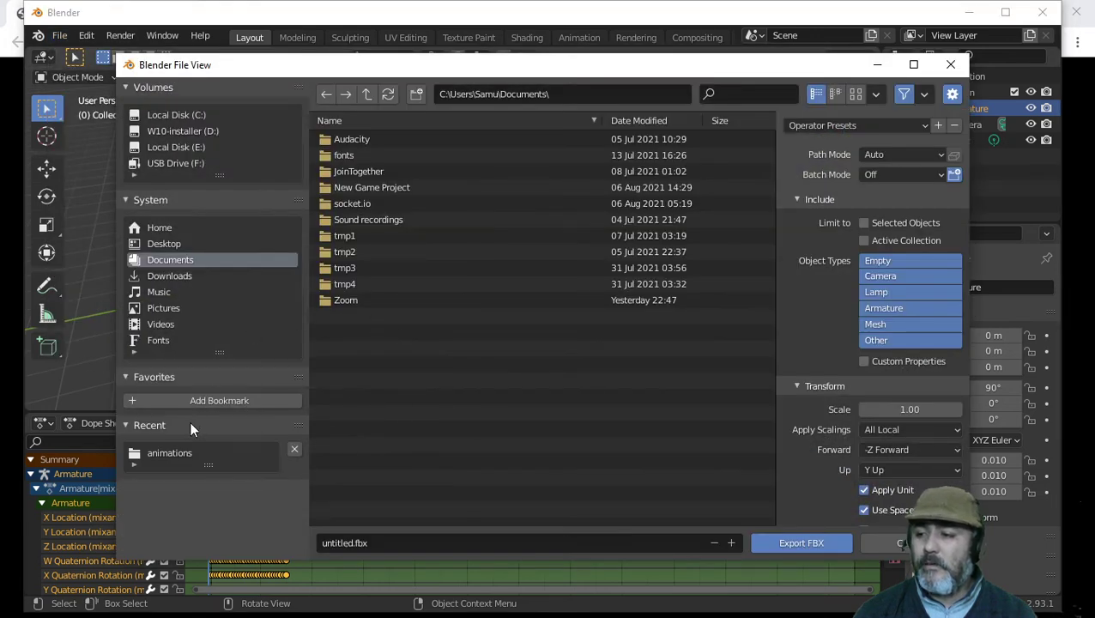
{"action": "left_click", "coordinate": [169, 453]}
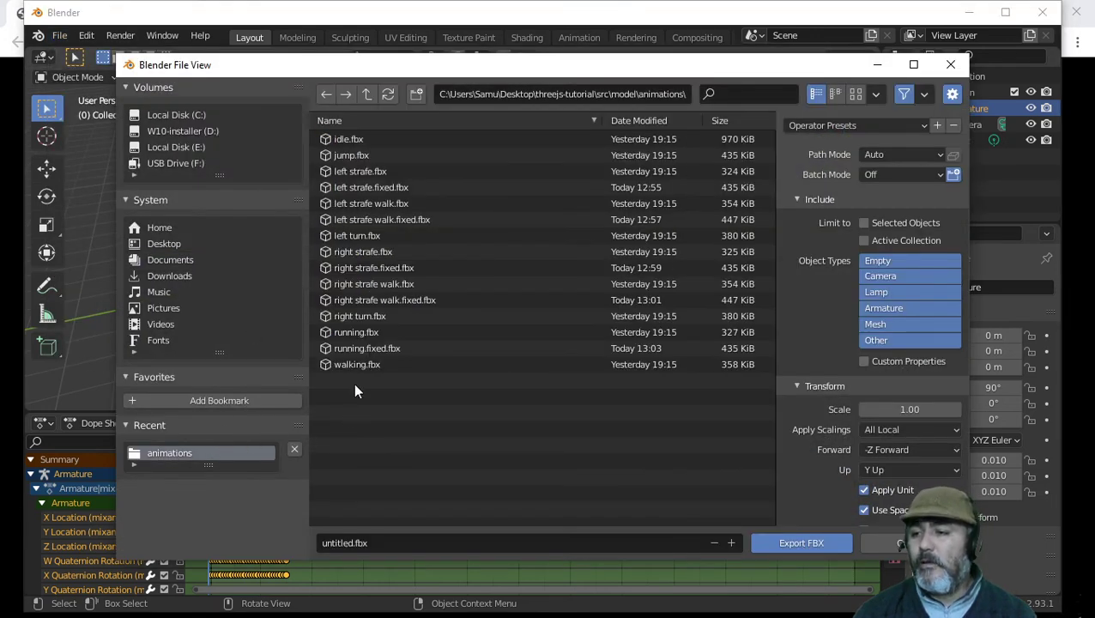
{"action": "left_click", "coordinate": [354, 363]}
{"action": "left_click", "coordinate": [382, 543]}
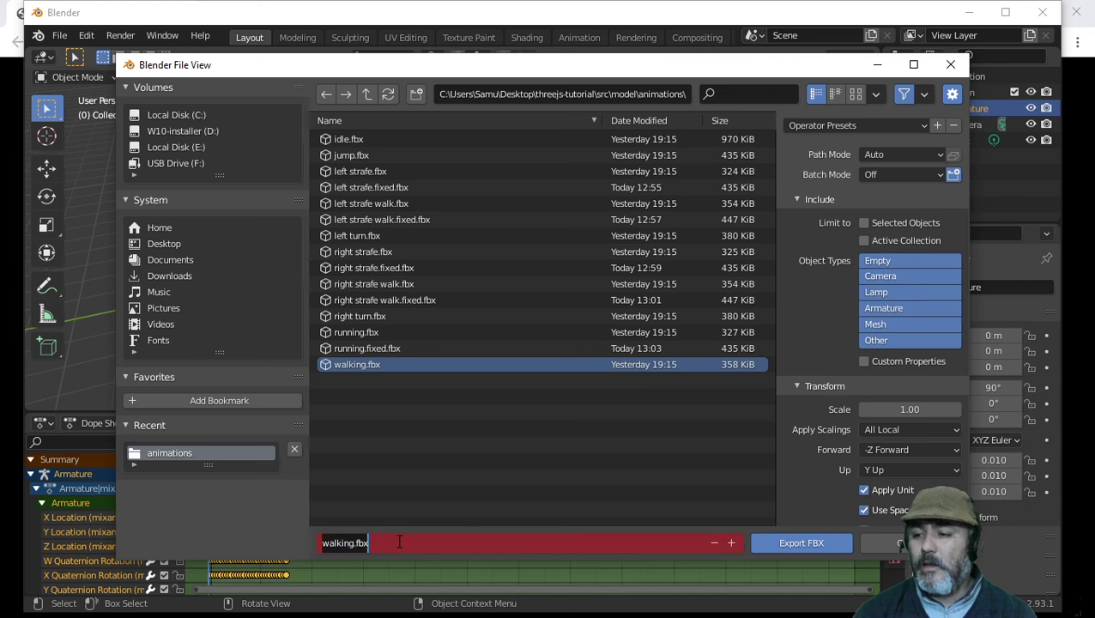
{"action": "key", "text": "Left"}
{"action": "key", "text": "Left"}
{"action": "key", "text": "Left"}
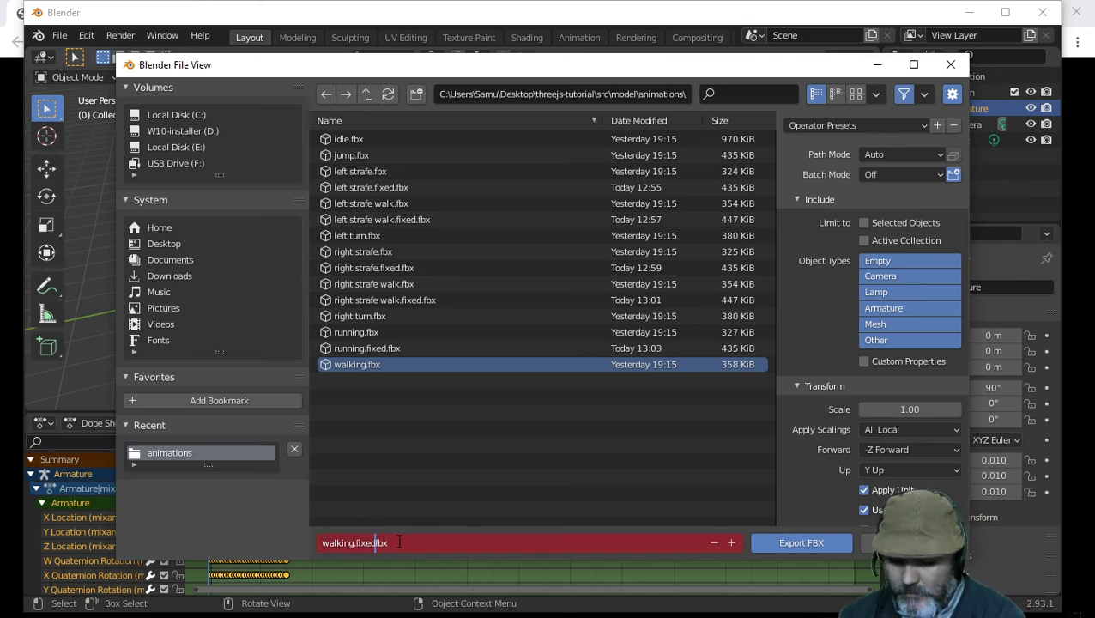
{"action": "key", "text": "Return"}
Step: Limit the exported object types to Armature, set the scale to 0.01, and export the FBX
{"action": "left_click", "coordinate": [912, 308]}
{"action": "left_click", "coordinate": [921, 411]}
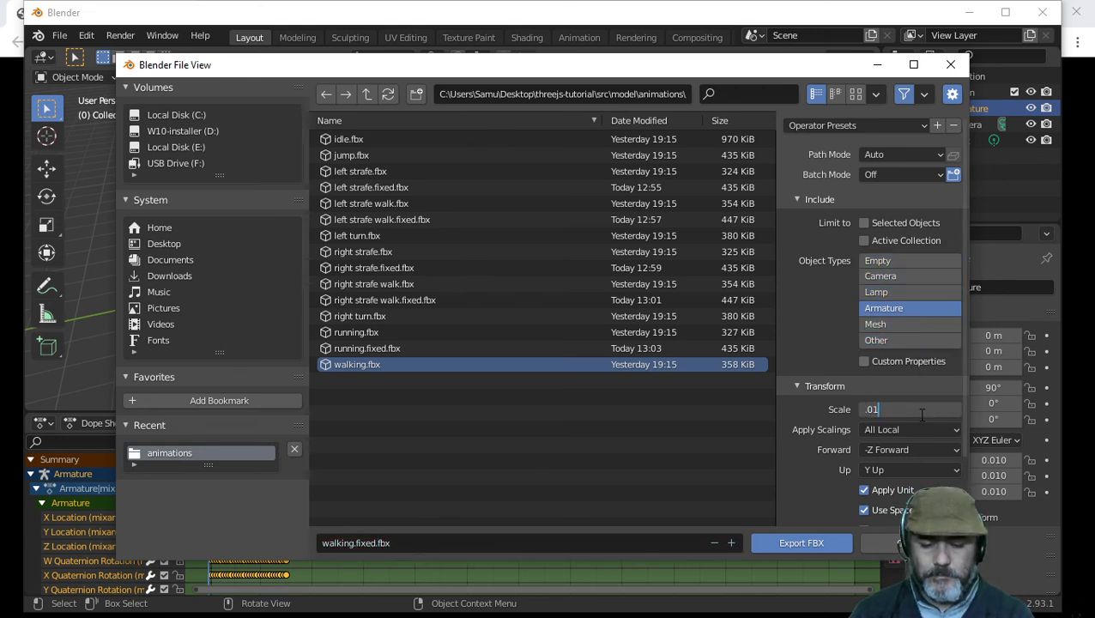
{"action": "type", "text": ".01"}
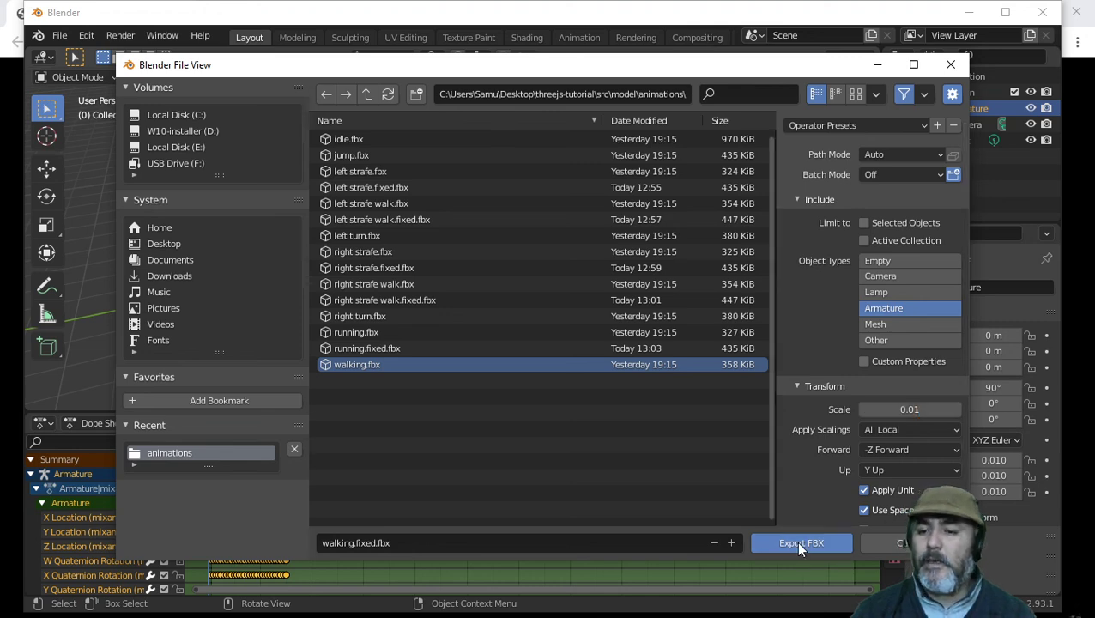
{"action": "left_click", "coordinate": [796, 541]}
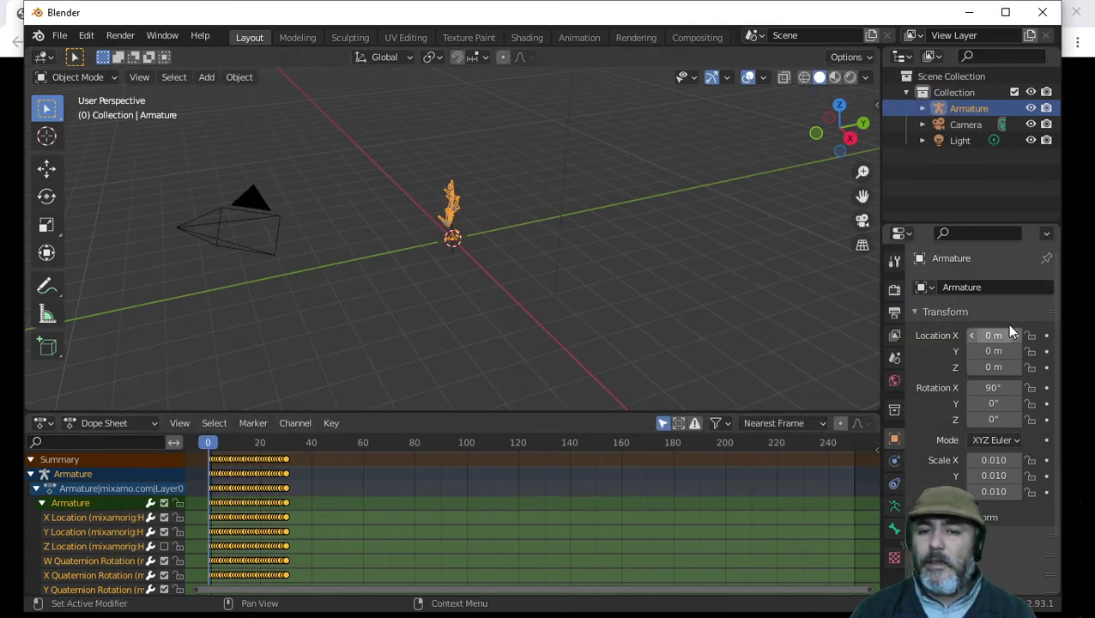
Step: Switch to Visual Studio Code, change entry "9" in FileList.js to walking.fixed.fbx, save the file, and switch to the browser
{"action": "key", "text": "alt+Tab"}
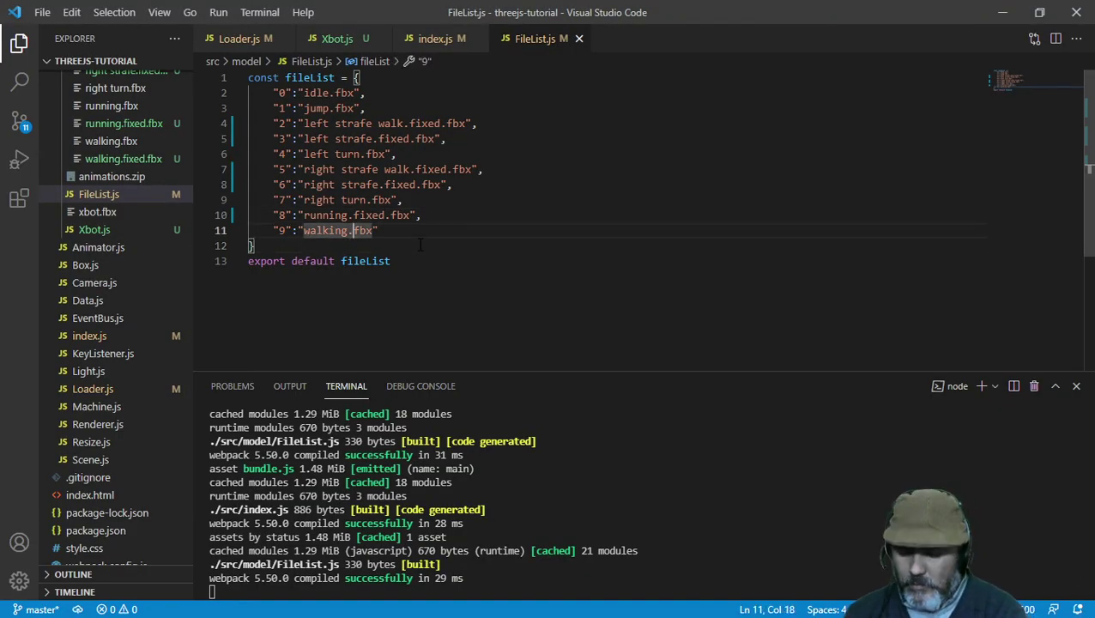
{"action": "type", "text": "f"}
{"action": "key", "text": "ctrl+s"}
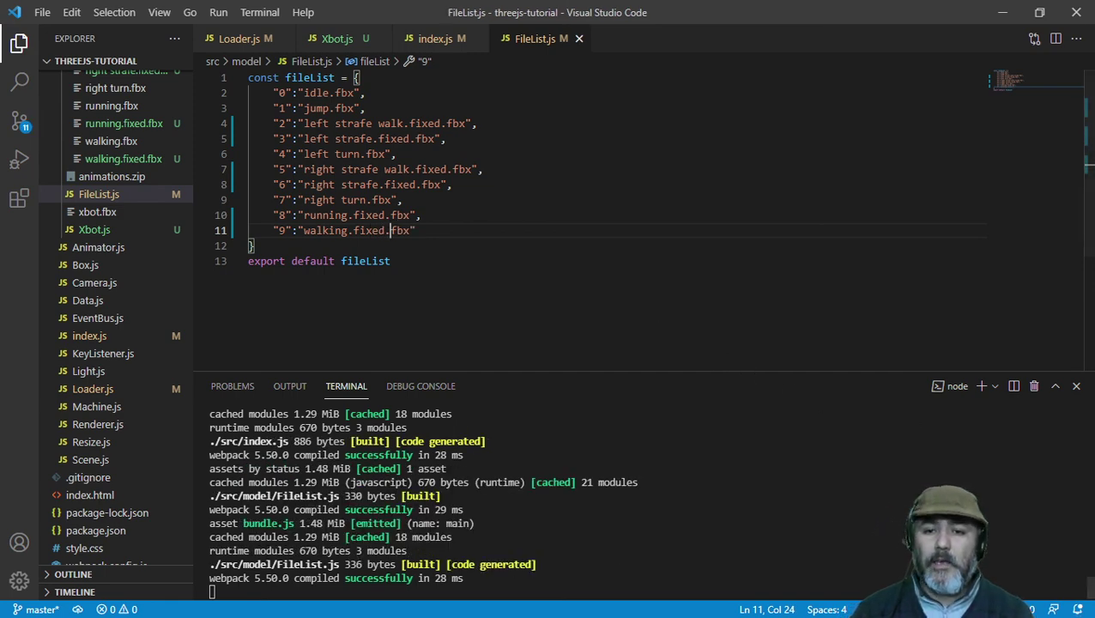
{"action": "key", "text": "alt+Tab"}
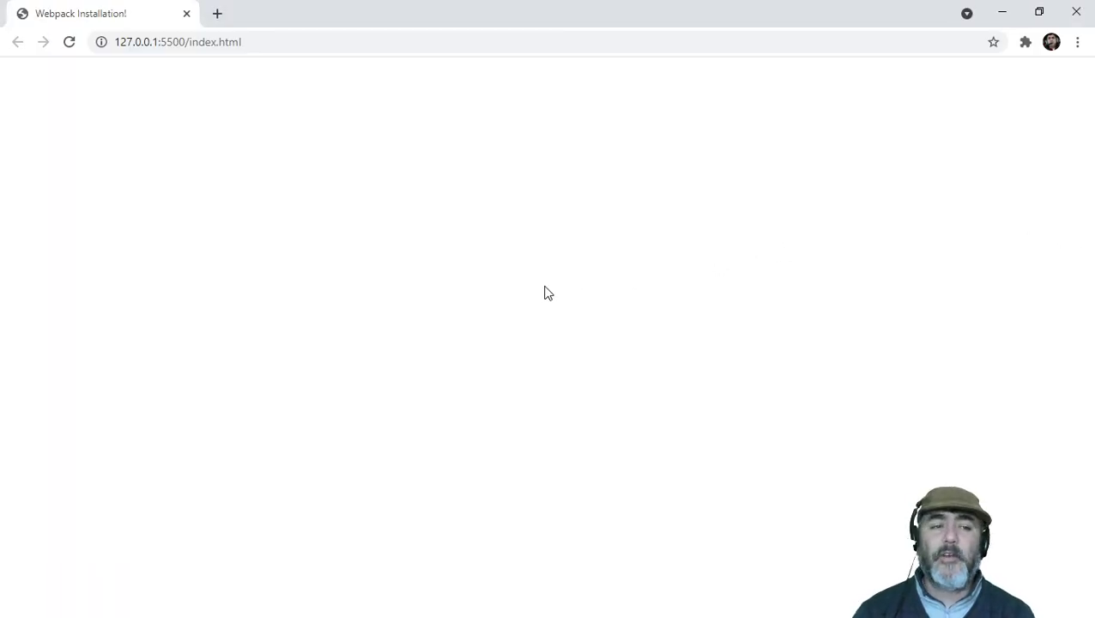